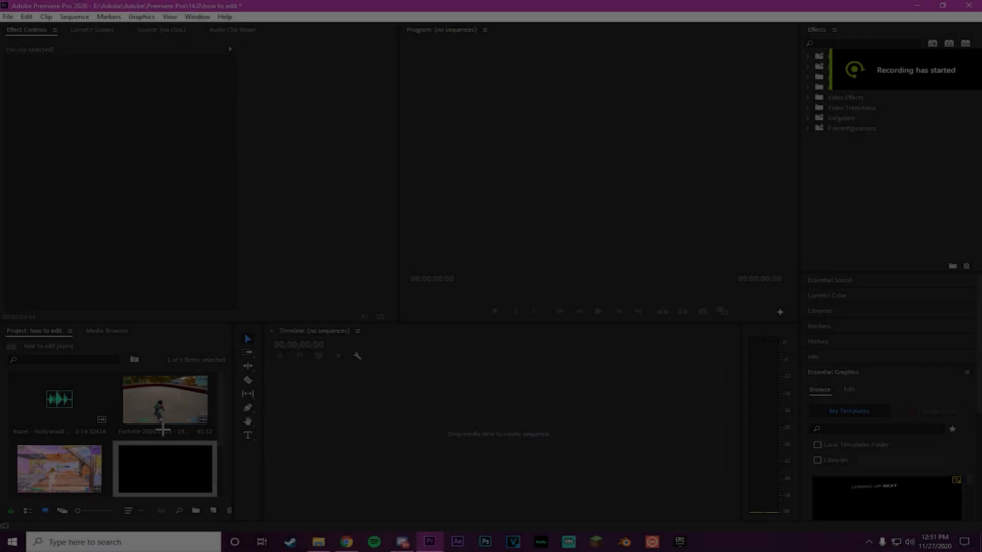
Step: Create a sequence from the Fortnite 2020.11.25 clip and place the Rozei - Hollywood song at its start on track A3
scroll(163, 430, down, 2)
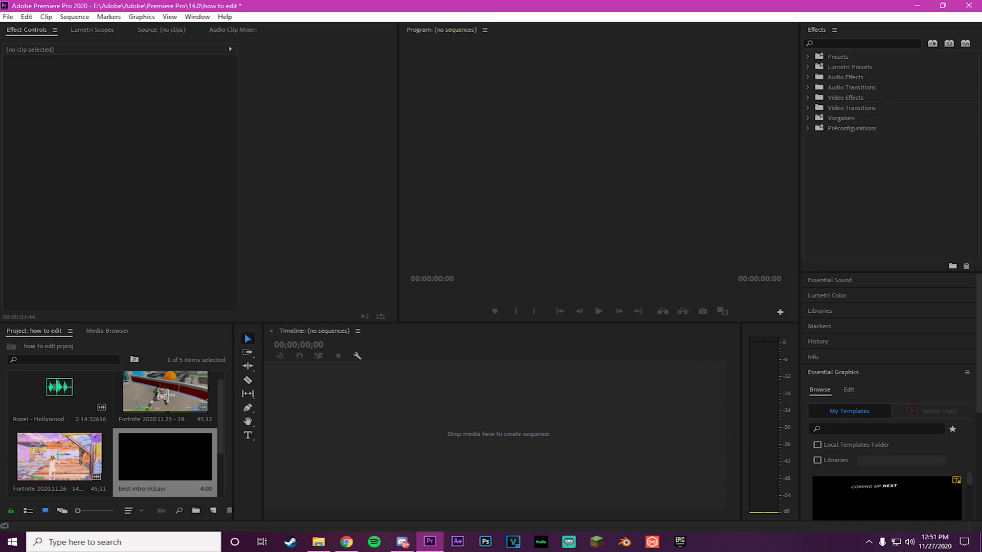
drag(167, 381, 377, 423)
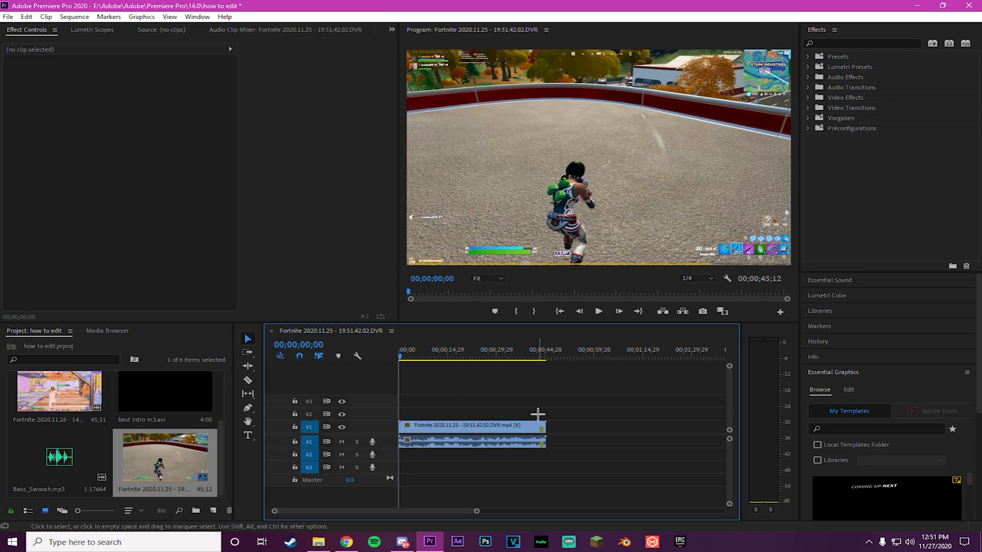
scroll(187, 451, up, 2)
drag(54, 382, 460, 465)
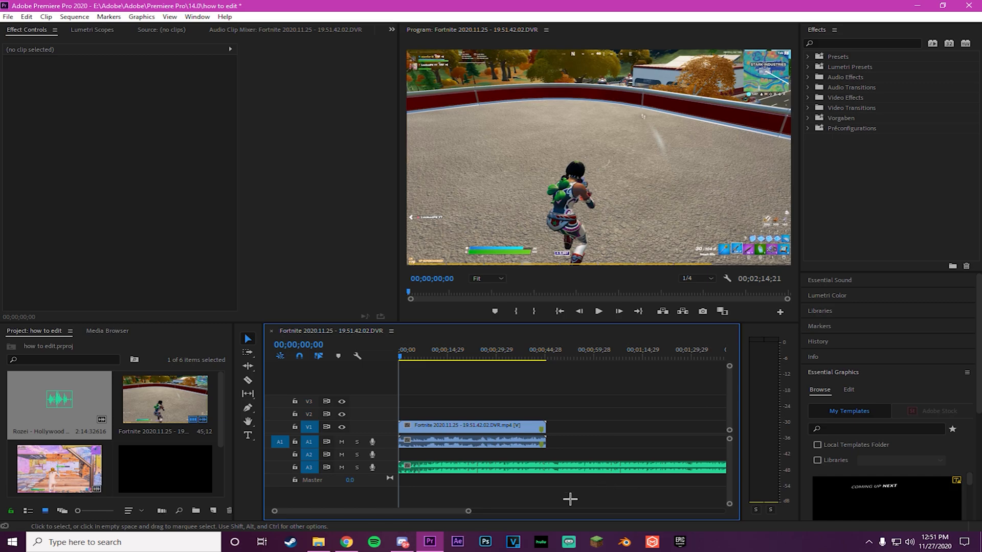
Step: Set the sequence's horizontal frame size to 1920 and accept deleting its preview files
click(74, 17)
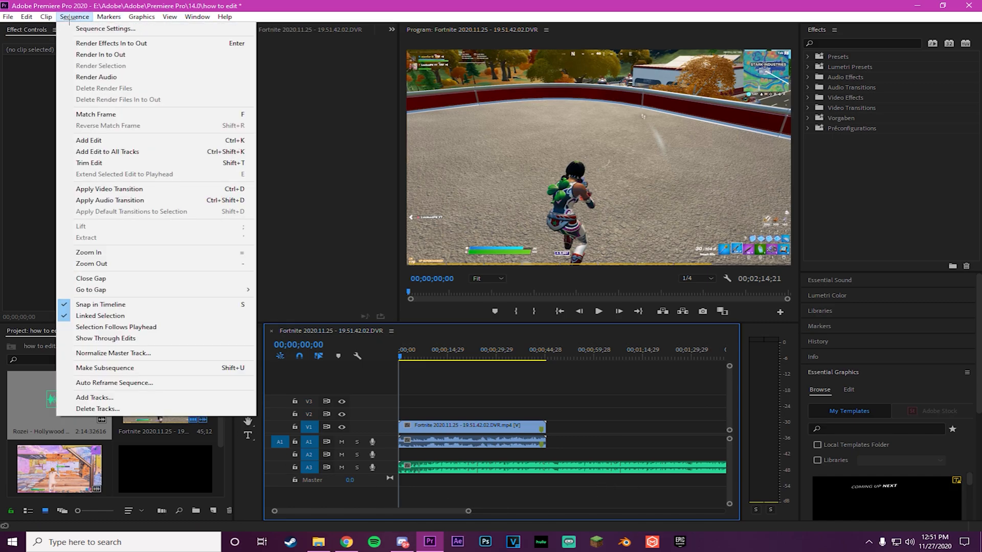
click(204, 29)
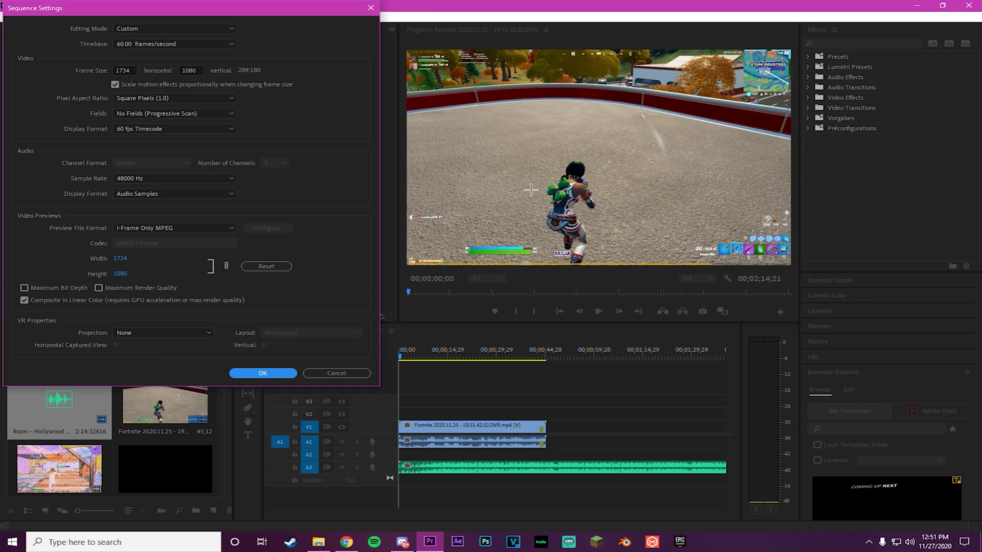
double_click(125, 70)
text(1920)
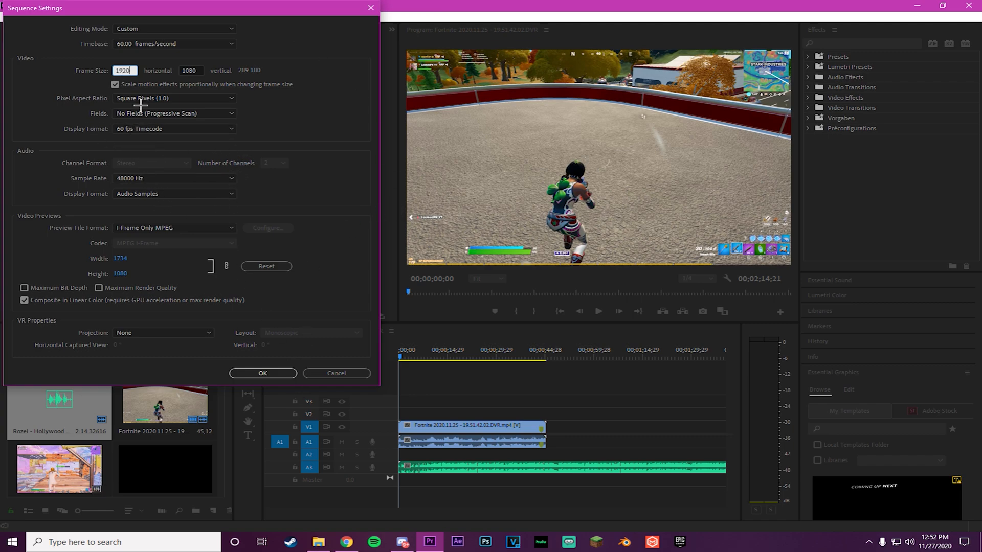
click(264, 379)
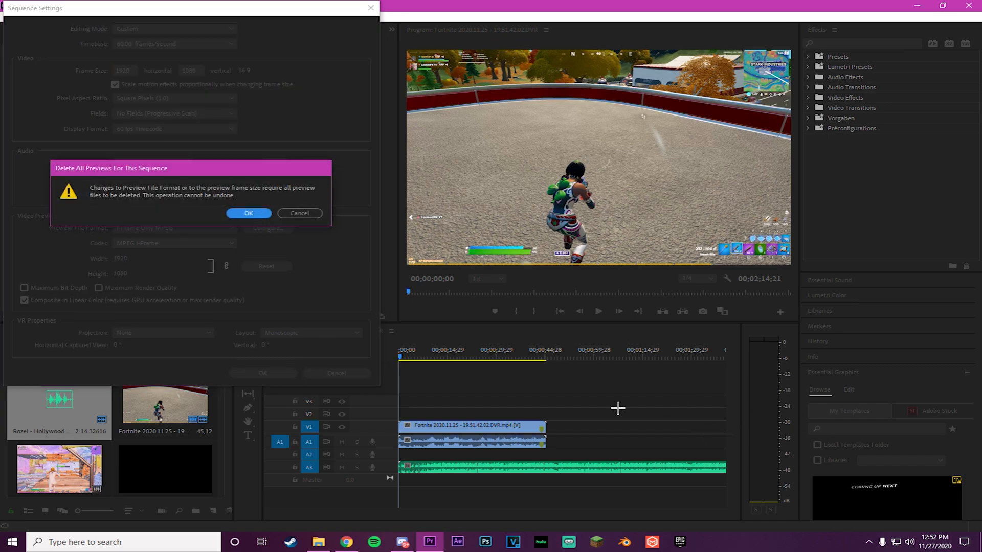
click(250, 214)
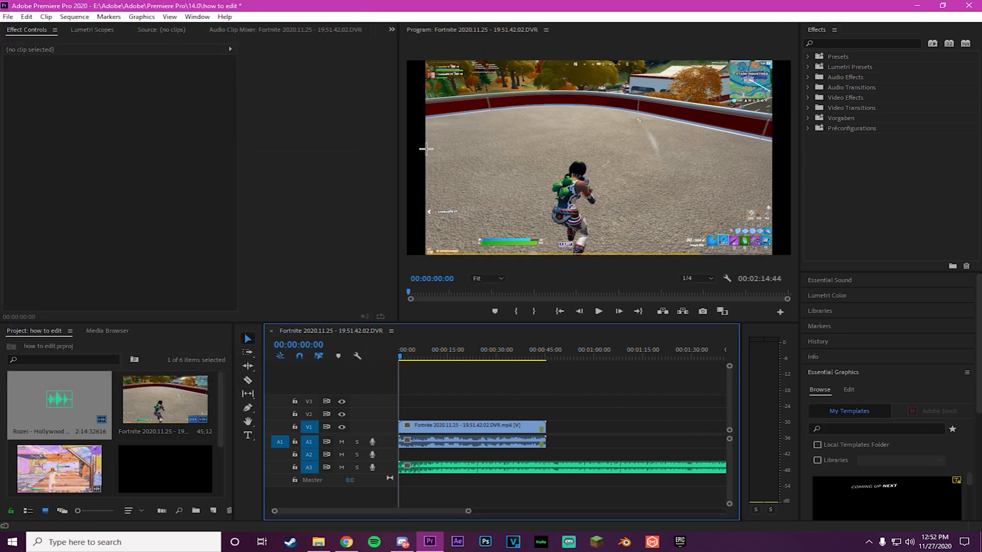
Step: Turn off uniform scaling for the gameplay clip and stretch its width to 110.8 so it fills the frame
click(444, 429)
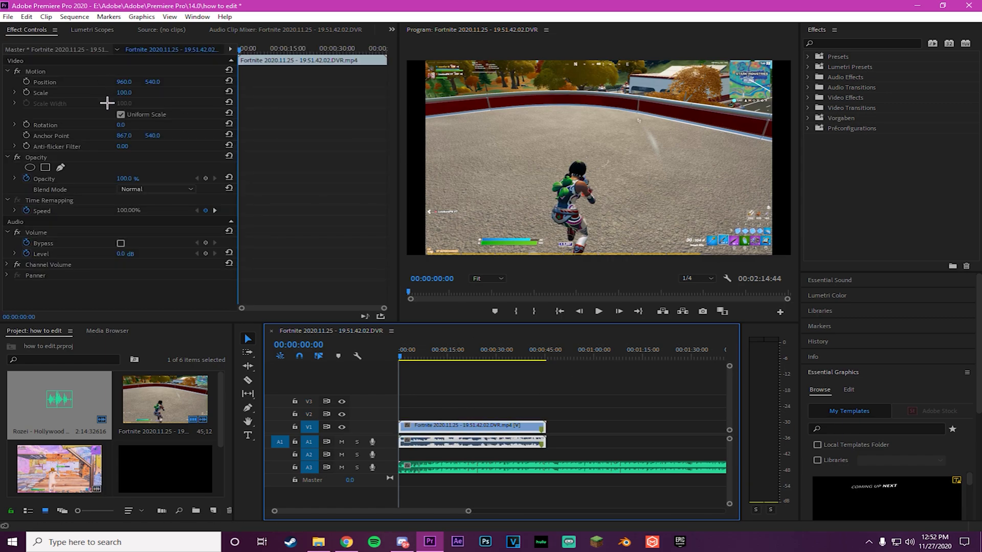
click(121, 114)
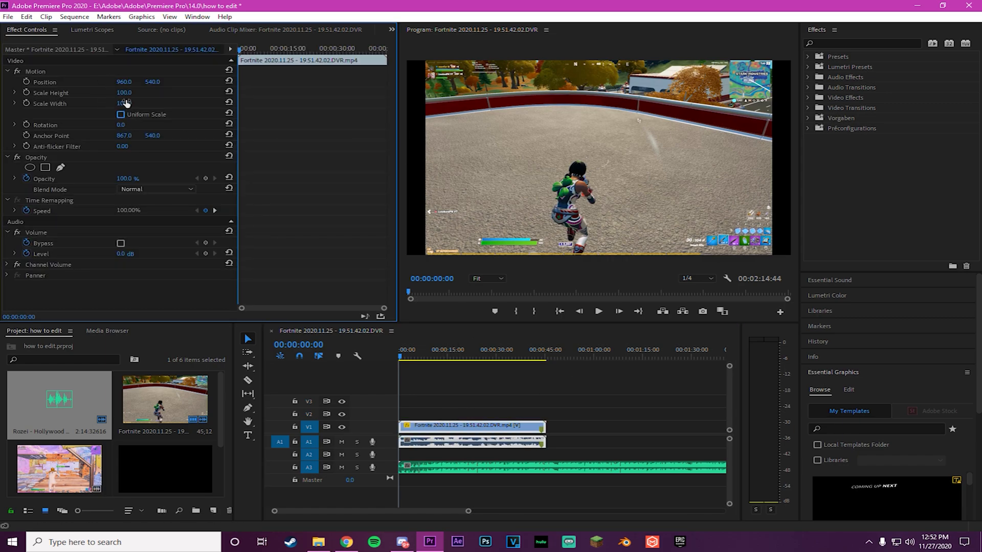
click(444, 160)
drag(425, 158, 408, 160)
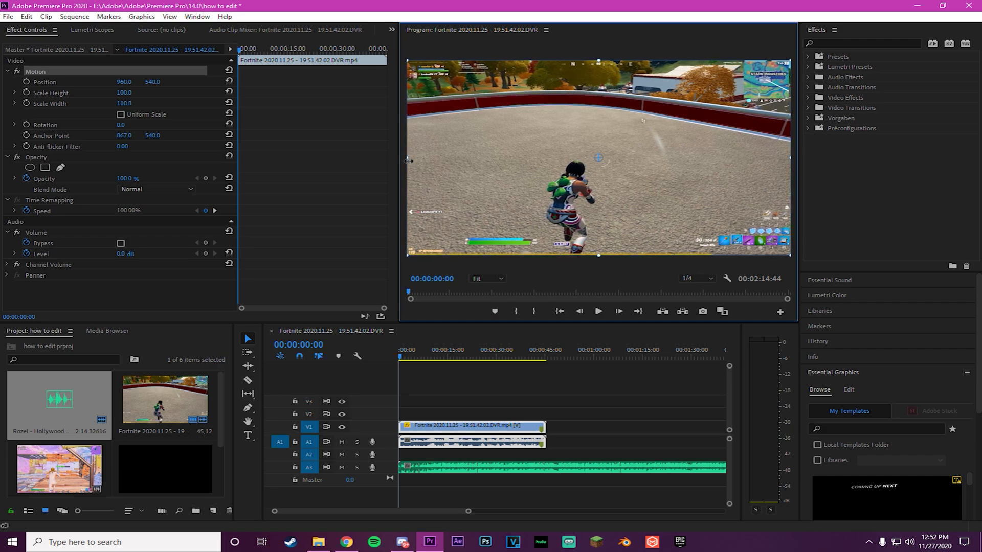
Step: Add a Constant Power fade-in to the song's start, lengthen it to 00:00:02:33 and play it back
click(572, 393)
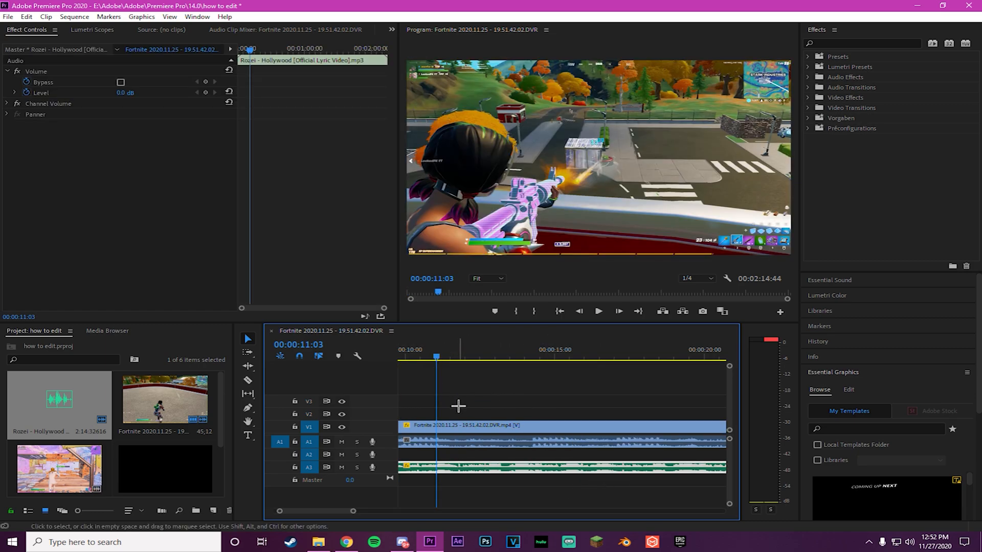
scroll(450, 415, up, 4)
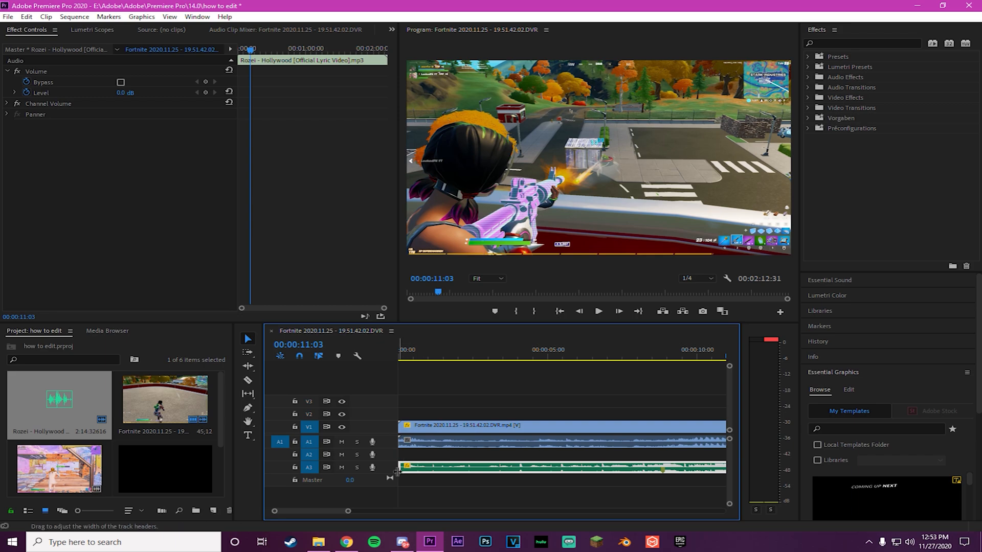
right_click(398, 468)
click(457, 450)
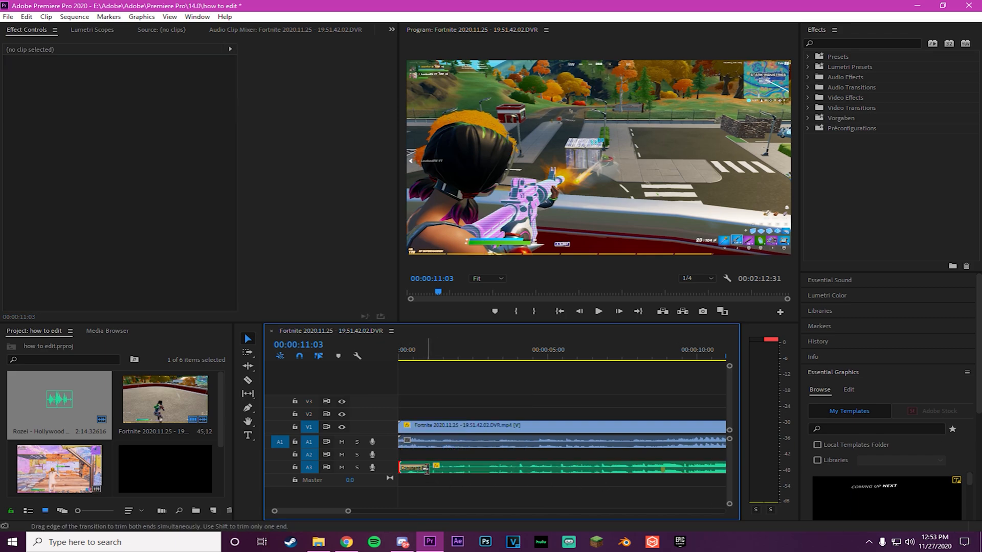
drag(426, 468, 473, 468)
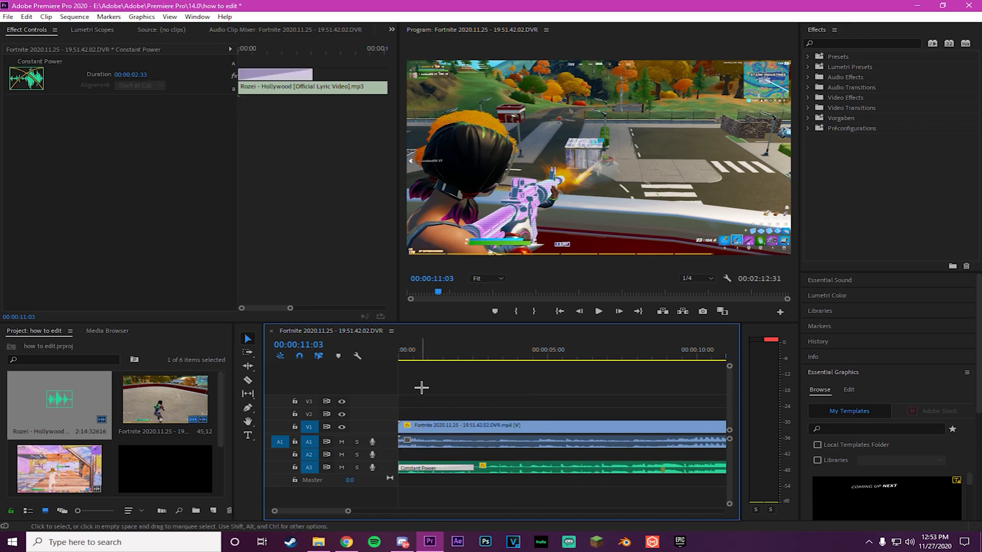
key(Home)
key(space)
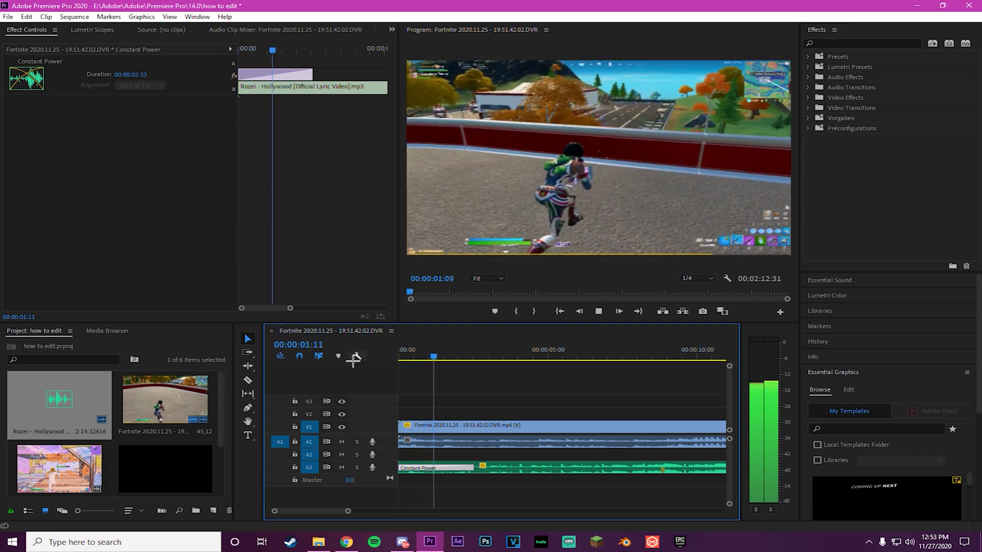
key(space)
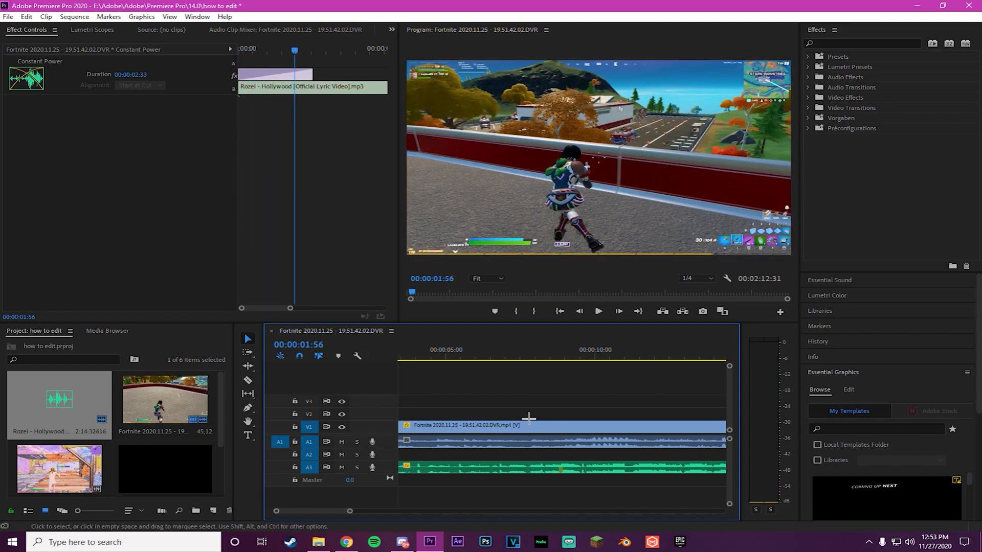
Step: Place the playhead on the song's beat marker at 00:00:08:50
scroll(528, 418, right, 5)
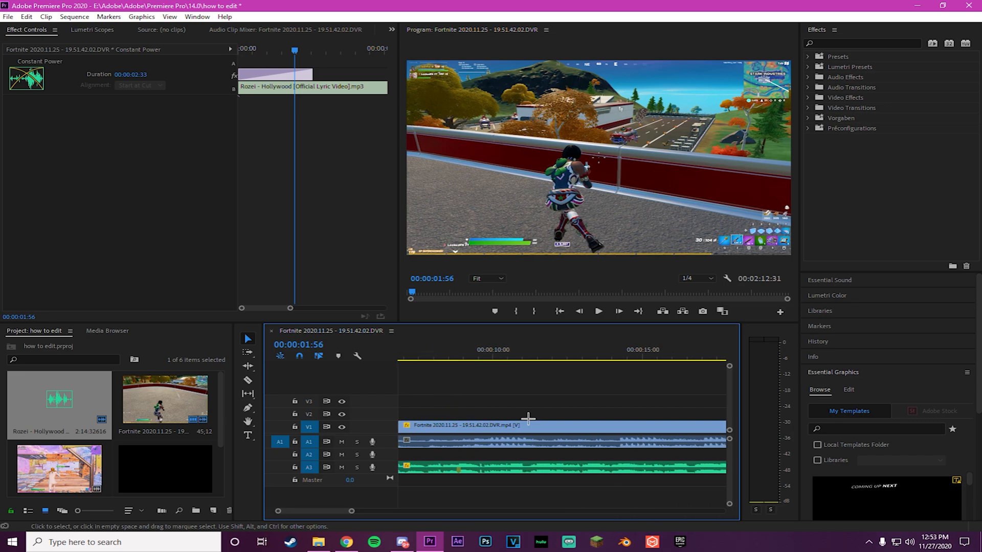
click(445, 353)
drag(444, 352, 443, 353)
scroll(539, 457, left, 2)
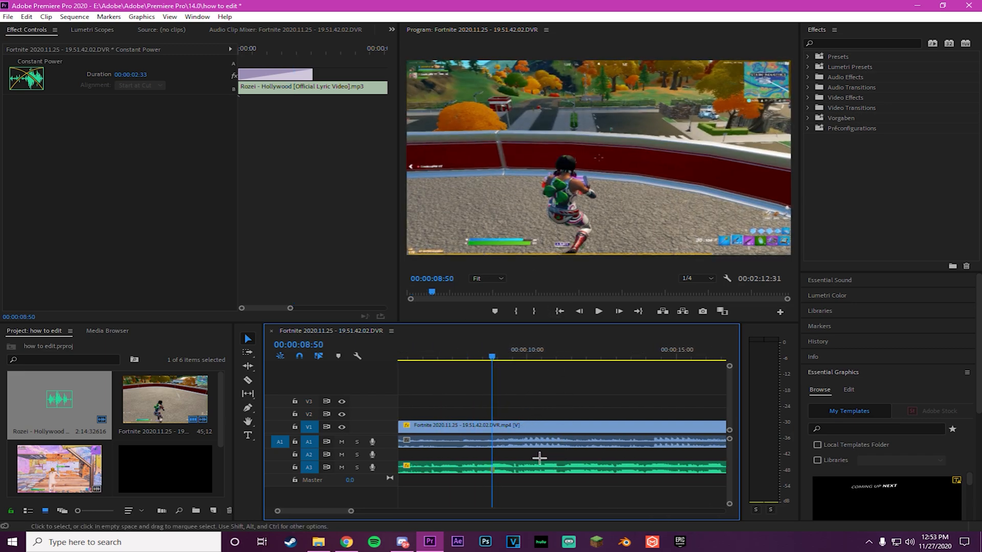
scroll(540, 457, right, 1)
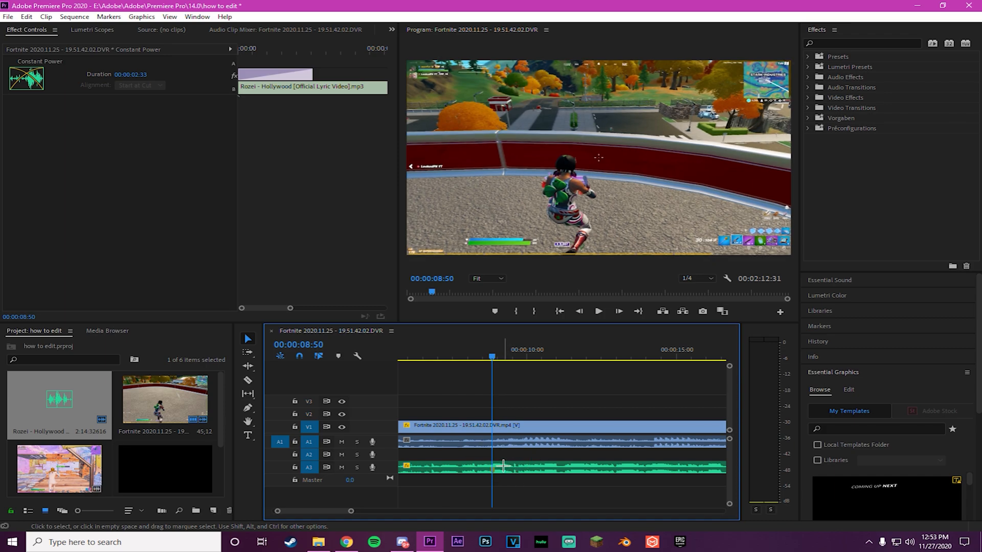
key(backslash)
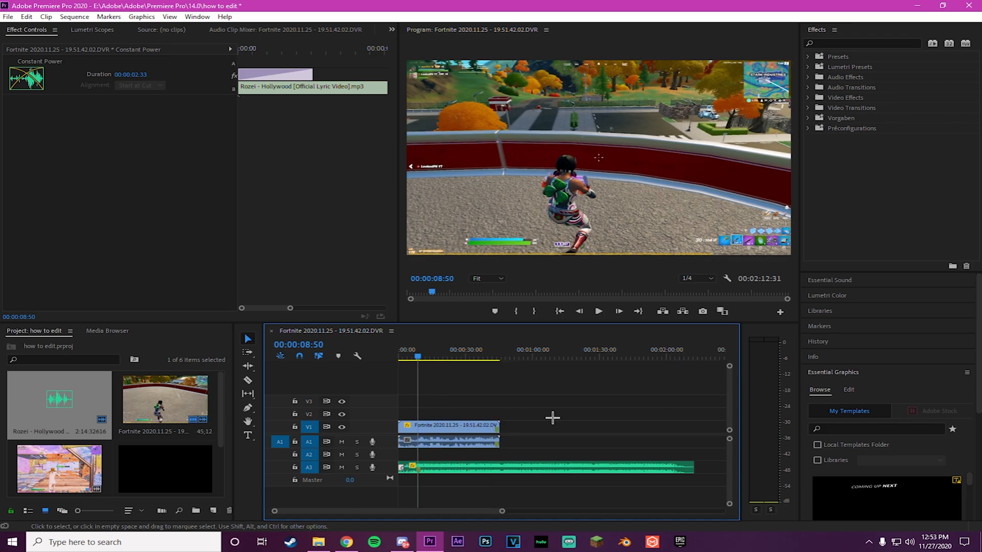
Step: Trim the gameplay clip and line up its shot with the beat at 00:00:08:50, keeping a short lead-in before it
mouse_move(401, 426)
mouse_down()
mouse_move(497, 427)
mouse_move(420, 426)
mouse_up()
key(equal)
key(equal)
key(equal)
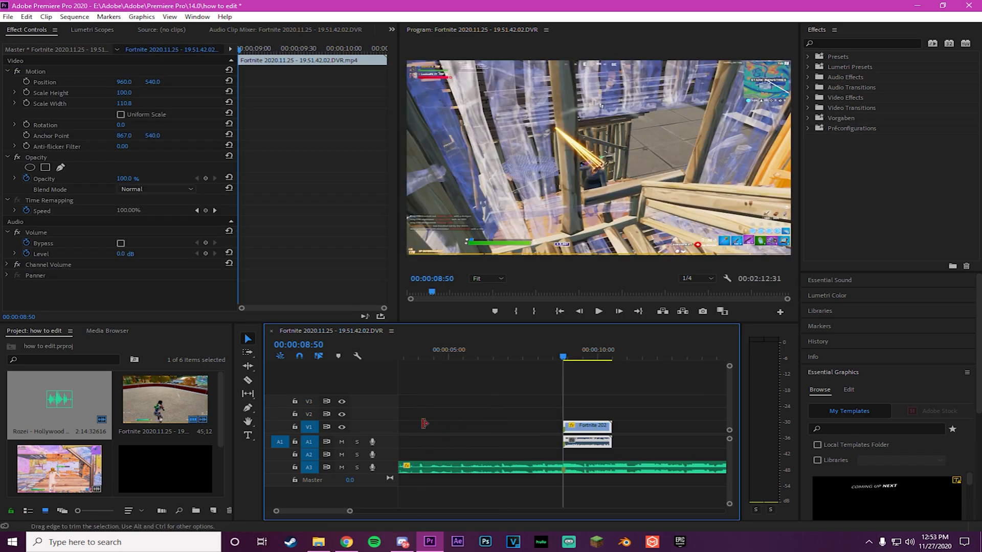
drag(564, 426, 532, 426)
Step: Set the playback resolution to Full and step to the gunshot frame at 00:00:08:49
click(697, 278)
click(691, 286)
key(Left)
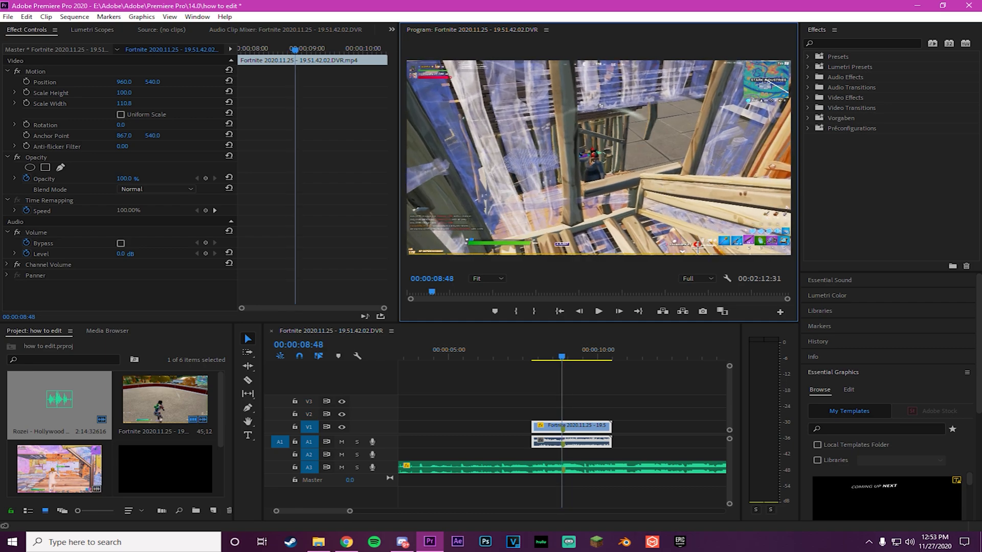
key(Right)
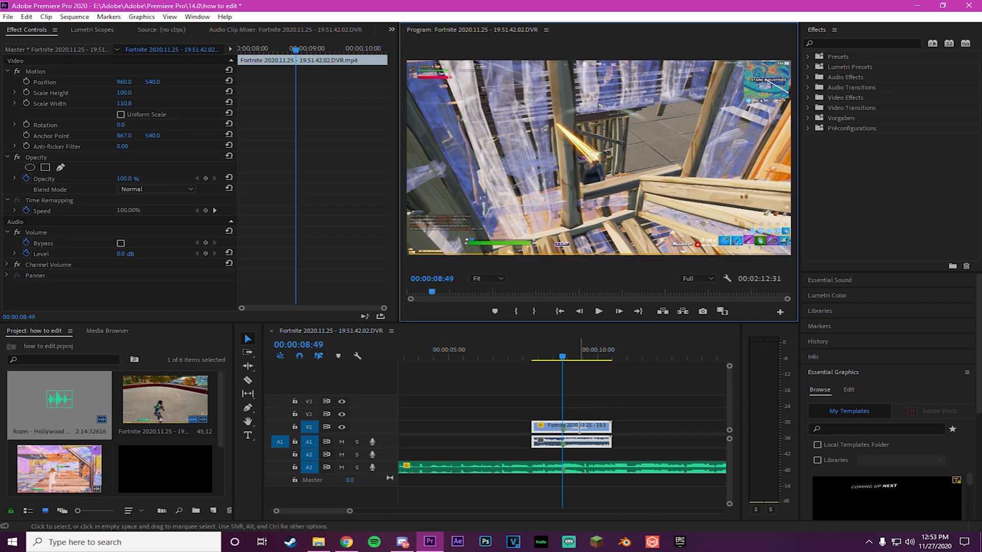
mouse_move(580, 426)
mouse_down()
mouse_move(596, 432)
mouse_move(580, 429)
mouse_up()
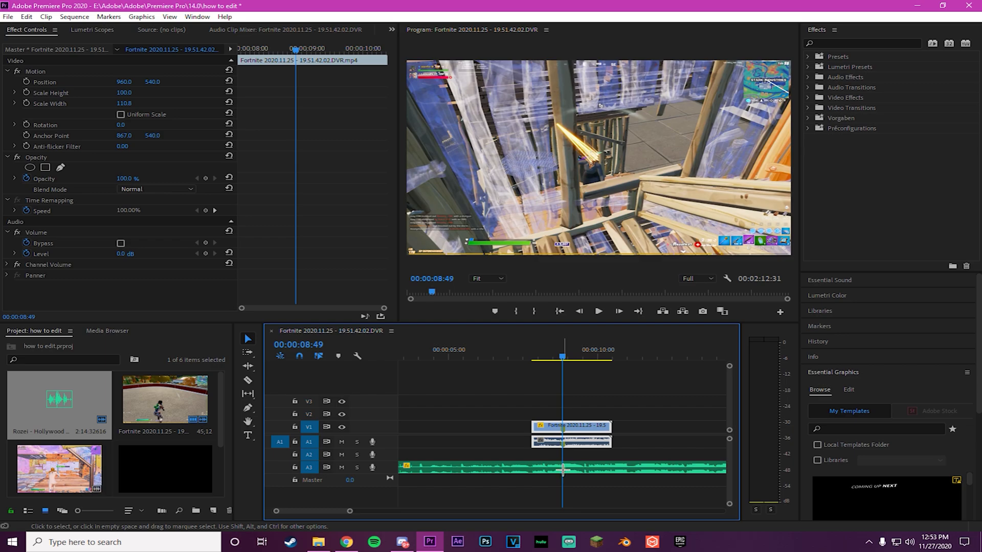
Step: Extend the gameplay clip back to the sequence start and fade it in with default transitions, the Cross Dissolve lasting 00:00:01:02
drag(534, 426, 400, 425)
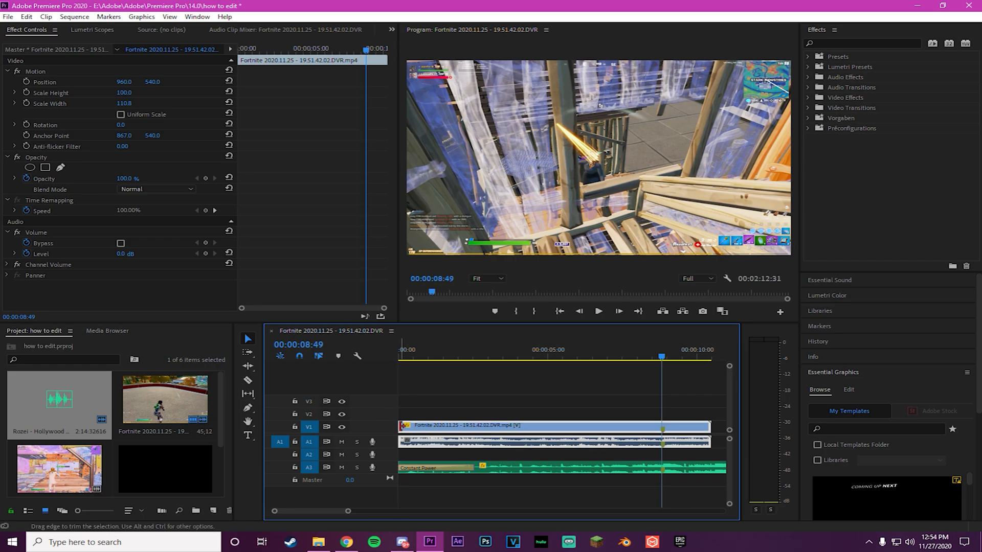
right_click(400, 426)
click(429, 492)
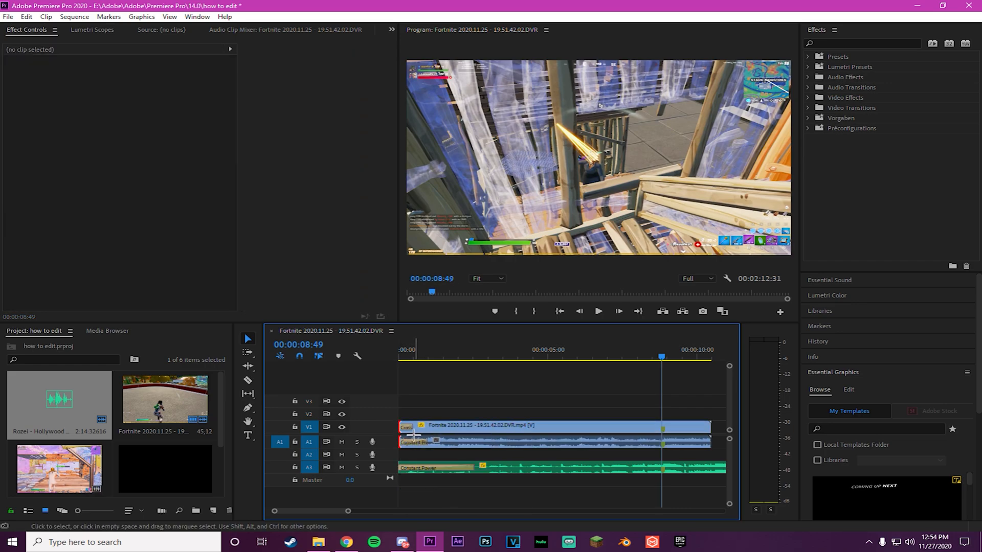
mouse_move(407, 429)
mouse_down()
mouse_move(448, 443)
mouse_move(425, 426)
mouse_up()
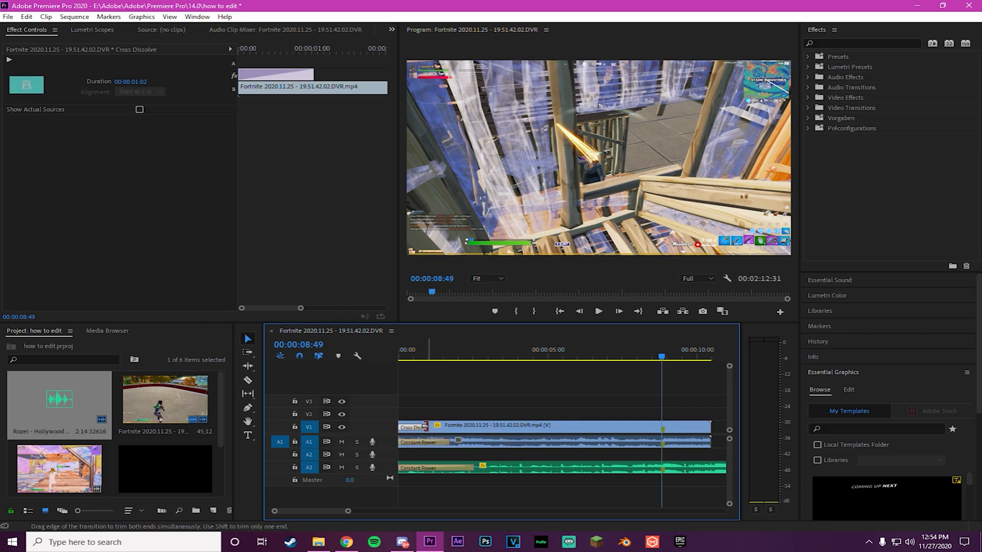
click(401, 352)
key(space)
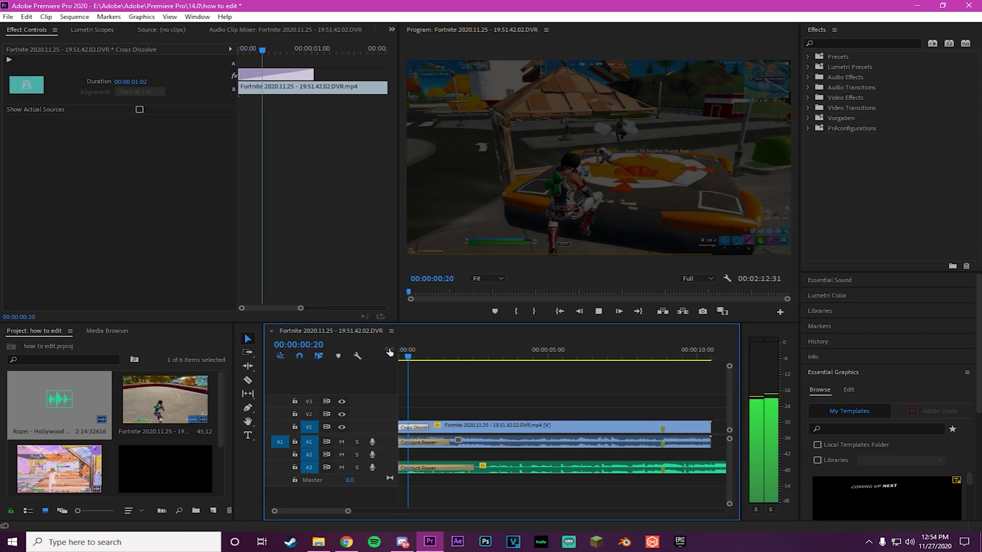
Step: Lower the gameplay clip's audio gain in two adjustments, listening to part of it in between
right_click(486, 437)
click(532, 321)
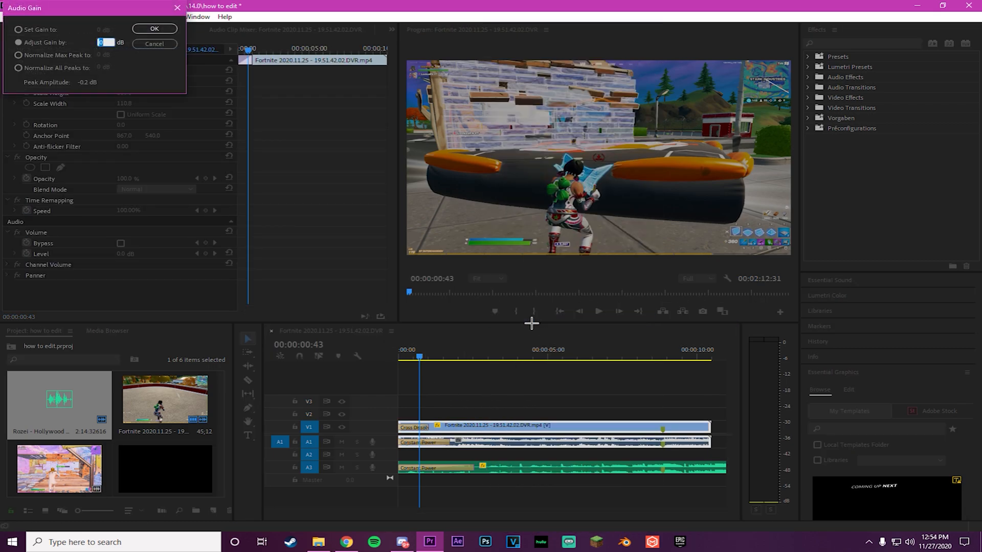
key(Return)
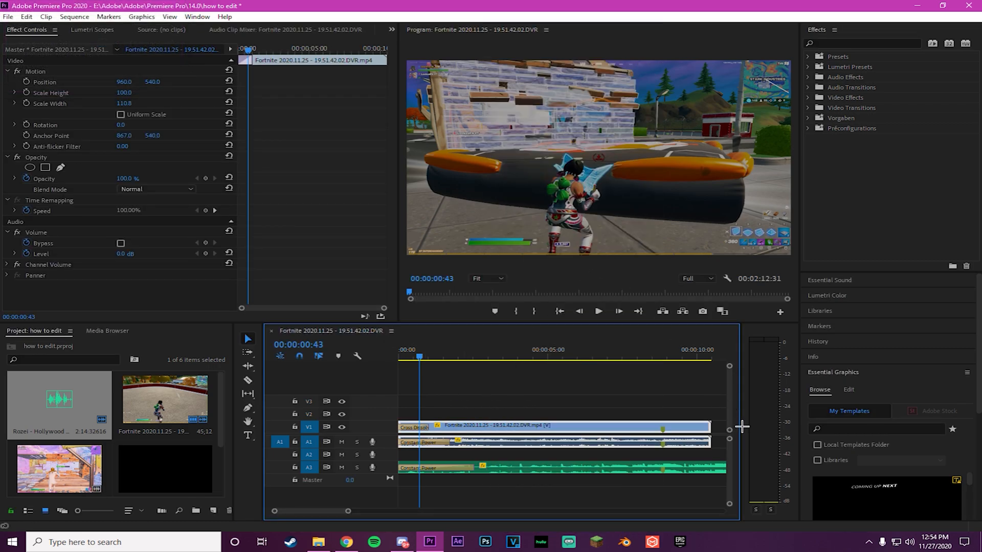
key(space)
right_click(489, 429)
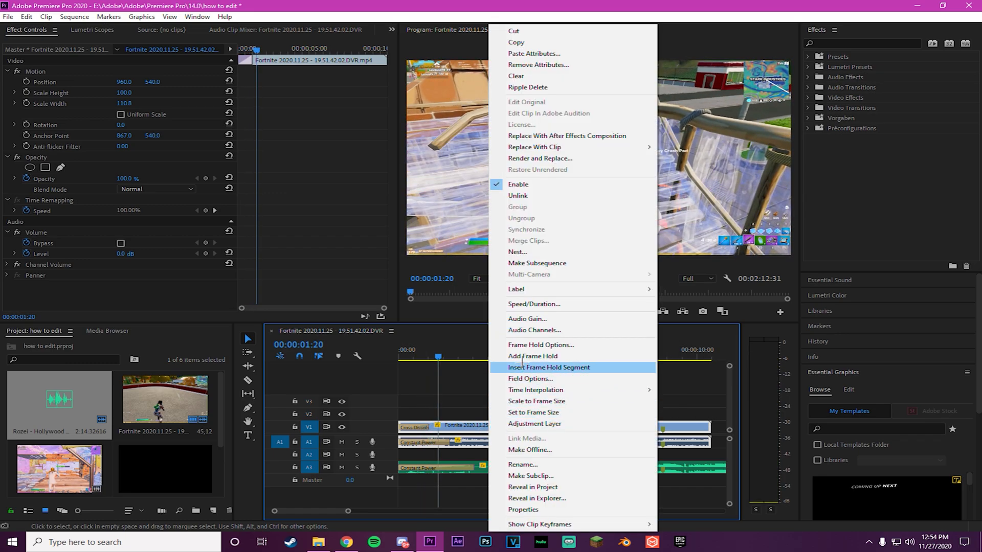
click(528, 319)
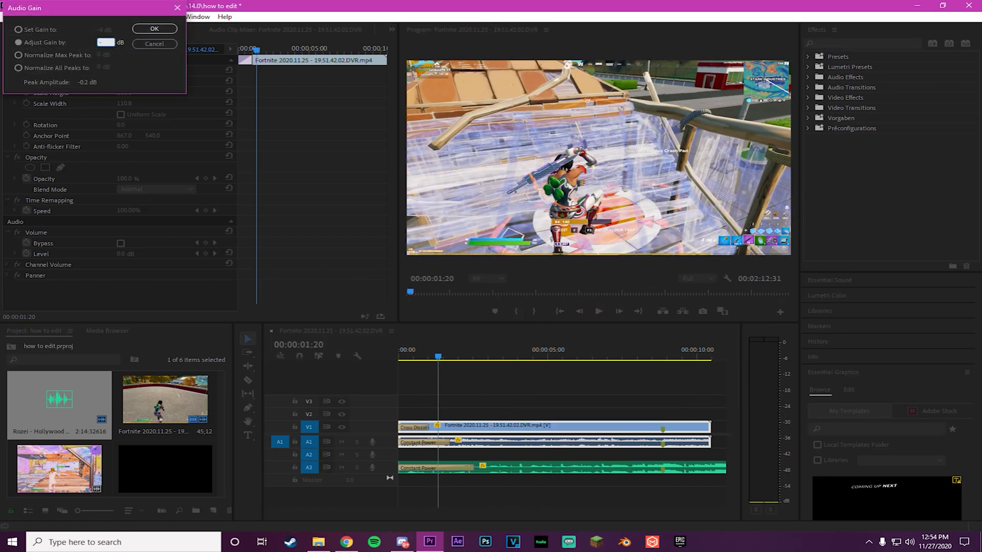
key(Return)
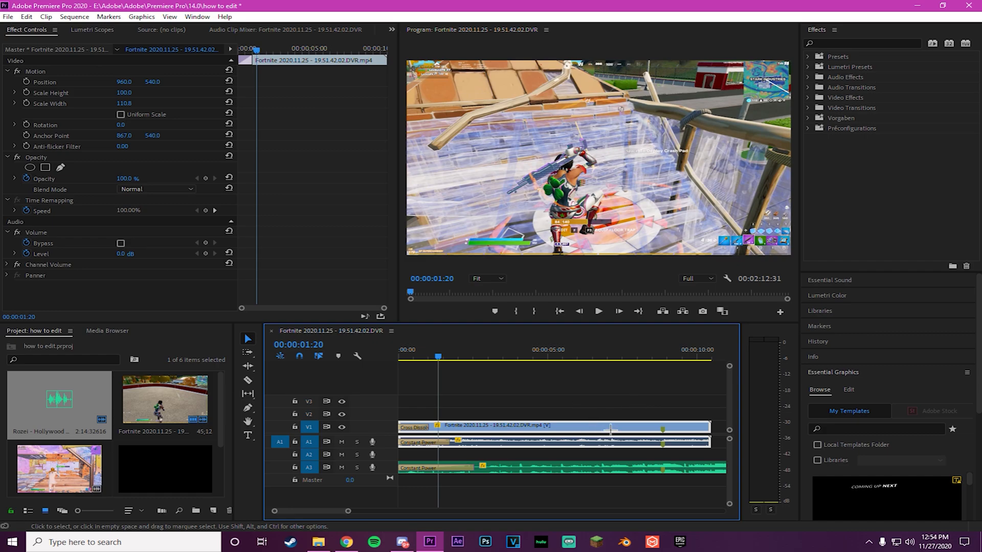
Step: Place the best intro m3.avi clip at the sequence start on track V2, above the gameplay
drag(161, 460, 405, 414)
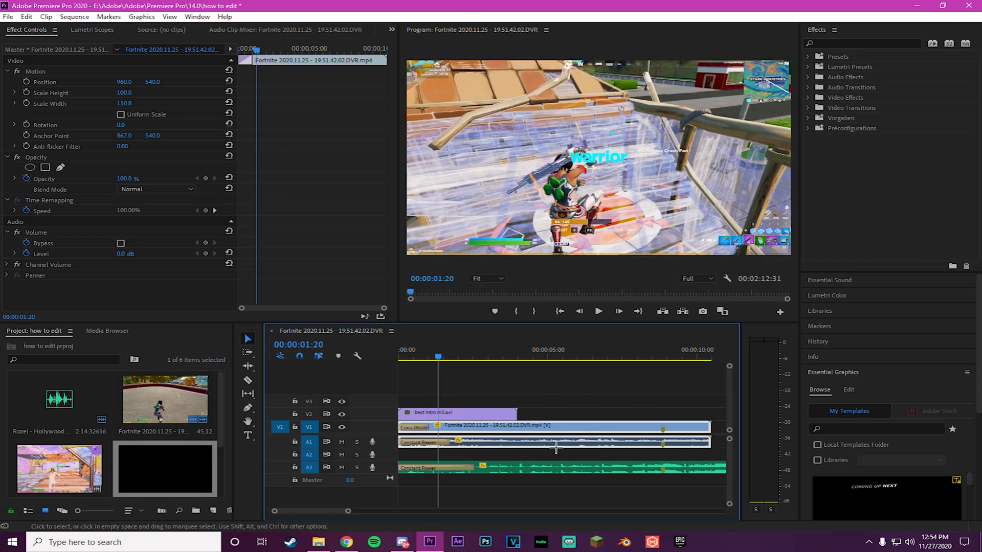
drag(428, 357, 367, 334)
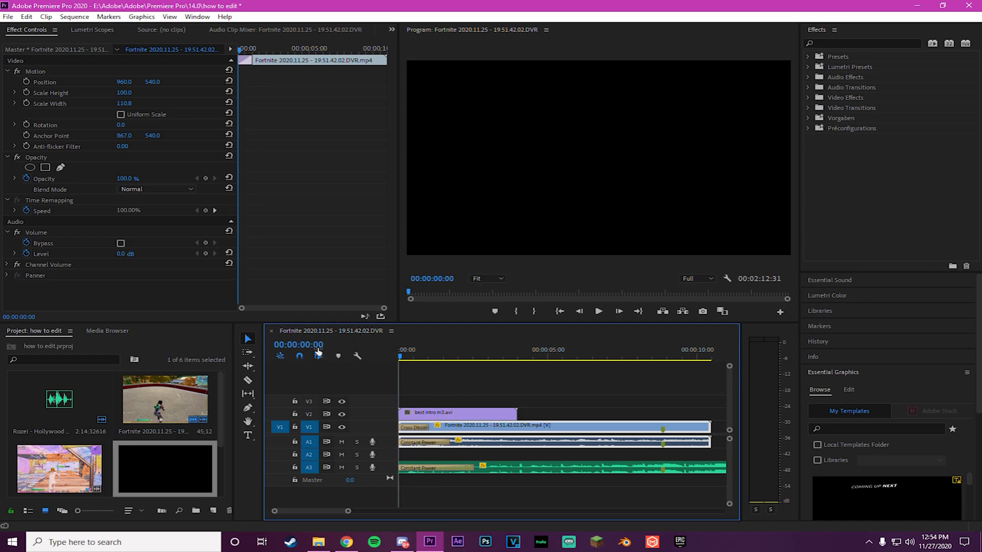
click(212, 509)
click(491, 372)
drag(407, 351, 435, 351)
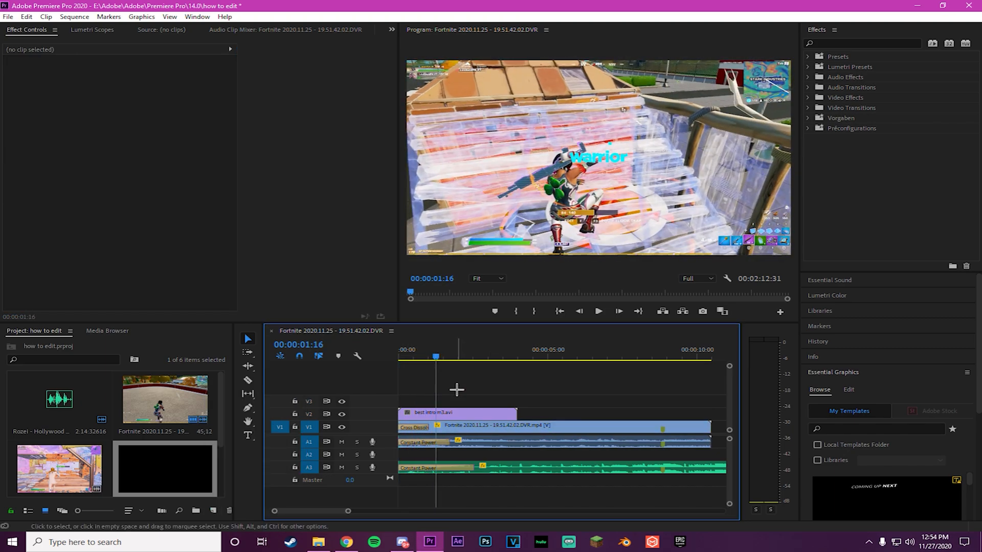
Step: Find the lens blur effects and apply BCC Lens Blur OBS to the gameplay clip on V1
click(836, 42)
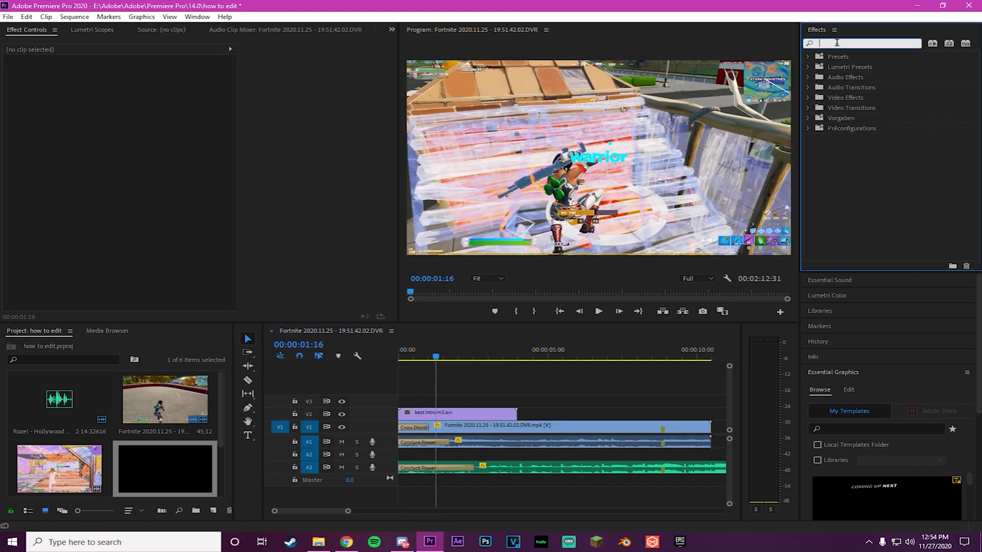
text(lens)
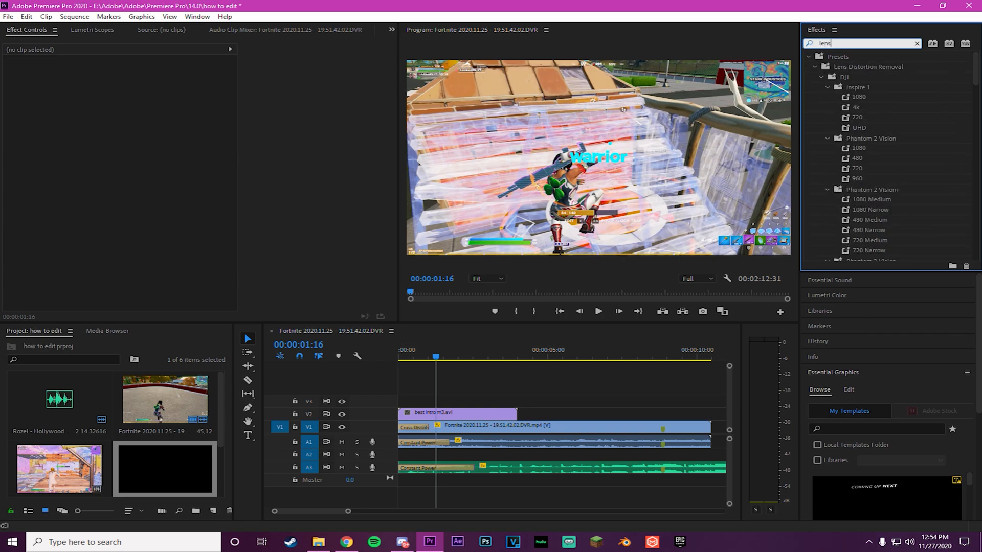
text( blur)
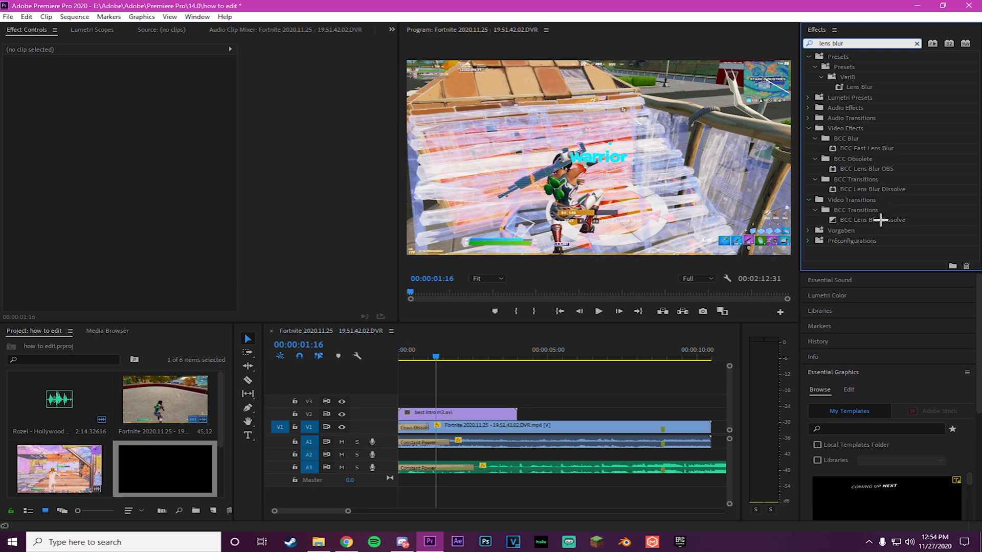
drag(877, 168, 458, 427)
Step: Keyframe the lens blur's Iris Scale from 0 at the sequence start to 5 at 00:00:00:17
drag(435, 356, 381, 353)
scroll(207, 262, down, 3)
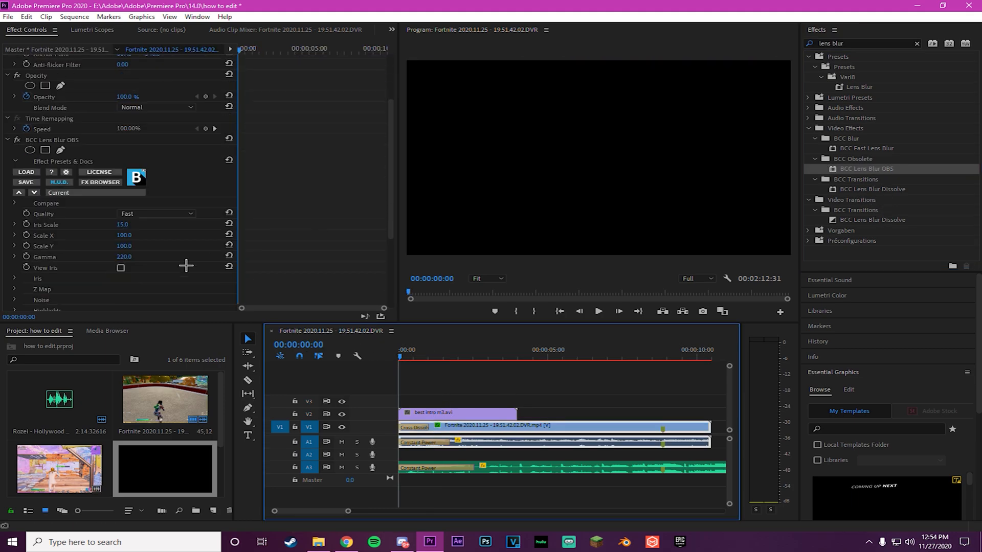
click(26, 224)
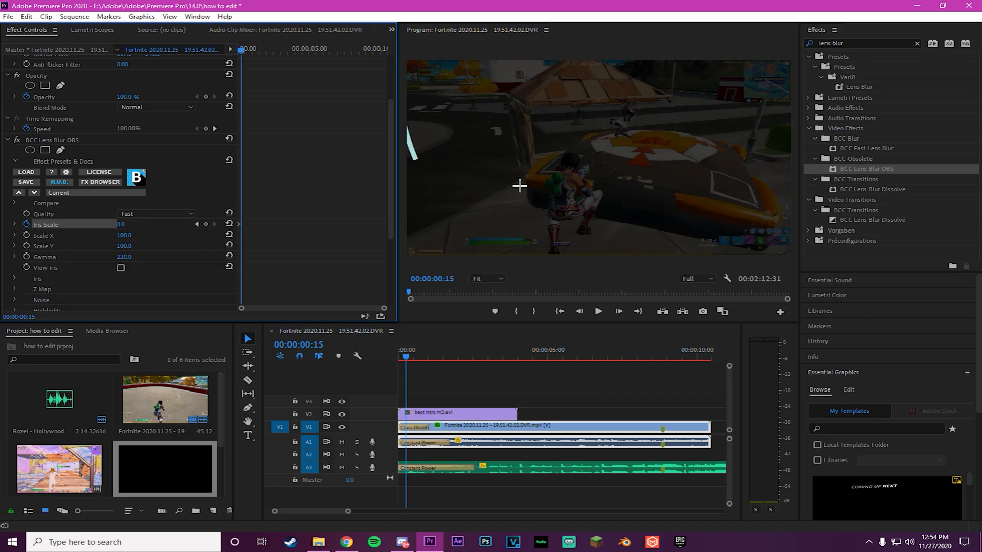
key(Left)
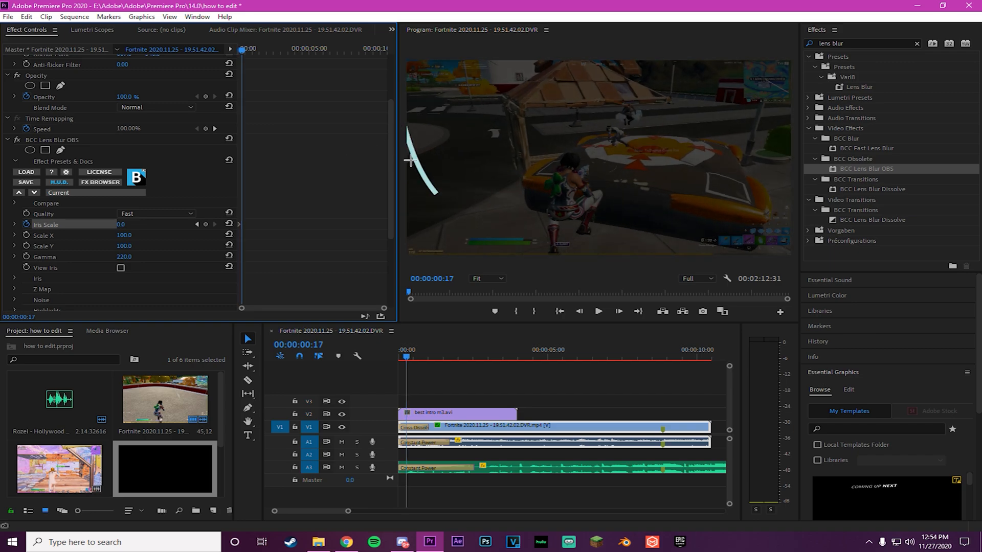
click(122, 225)
text(5)
key(Return)
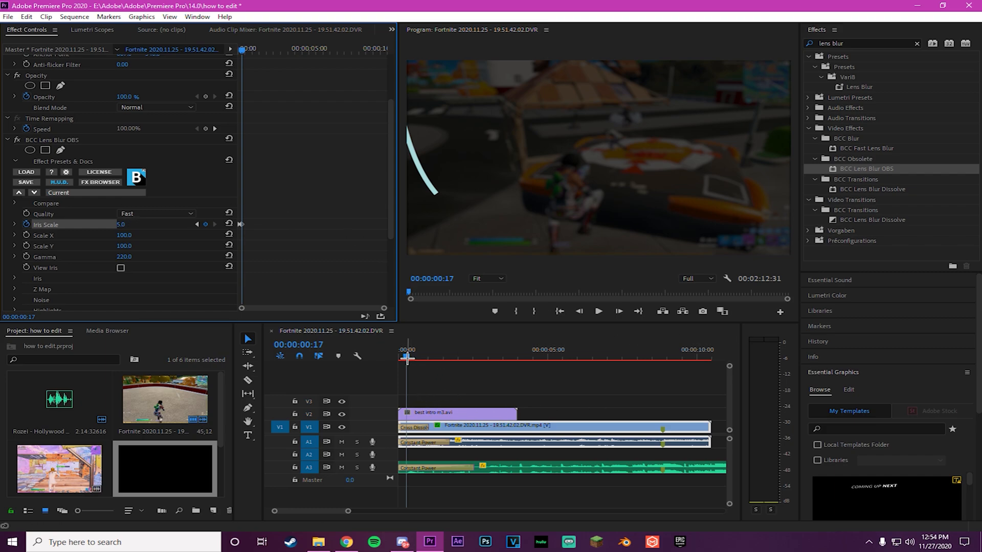
Step: Create a 1920 × 1080 color matte in the cyan sampled from the intro's "warrior" text, keeping the default name
drag(407, 358, 440, 356)
click(214, 510)
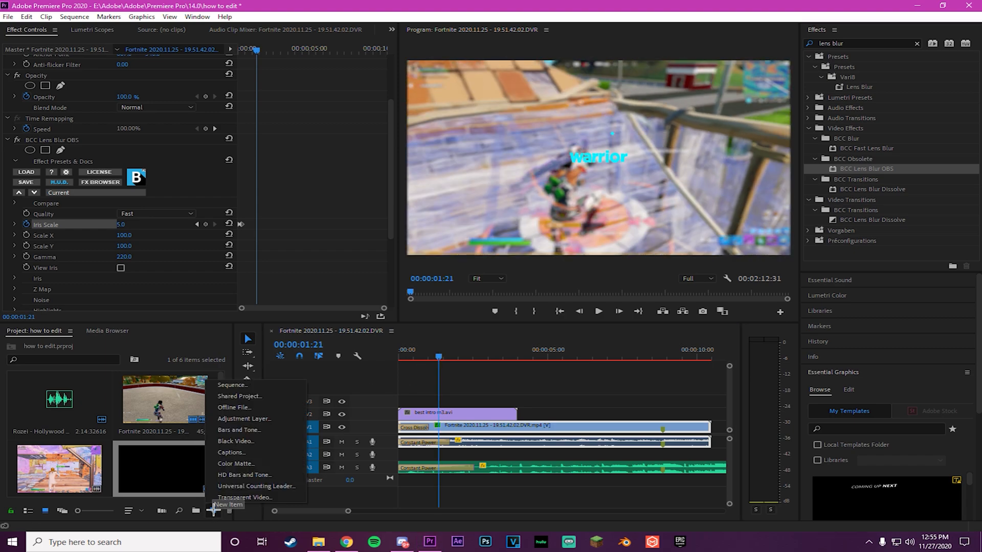
click(235, 463)
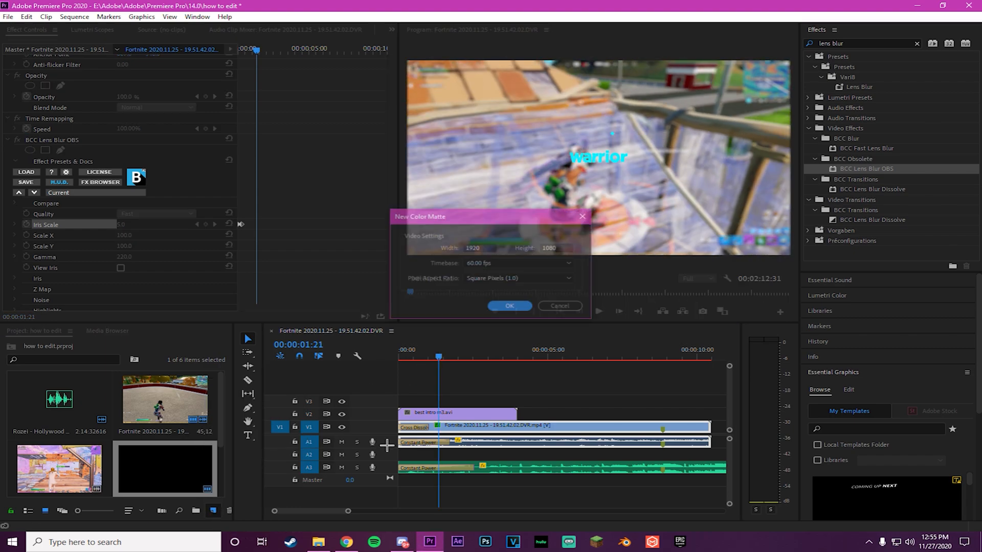
click(491, 309)
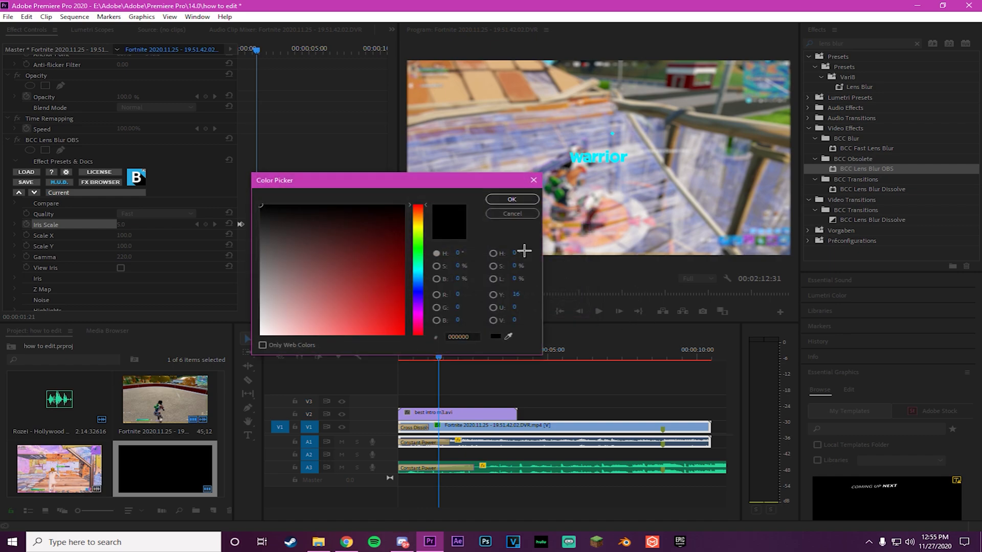
click(509, 336)
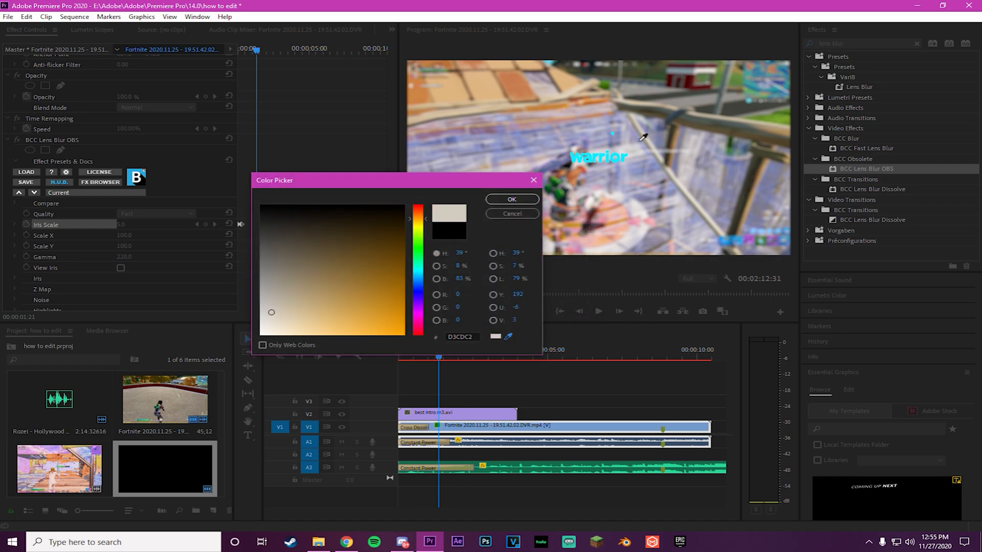
click(573, 160)
click(512, 199)
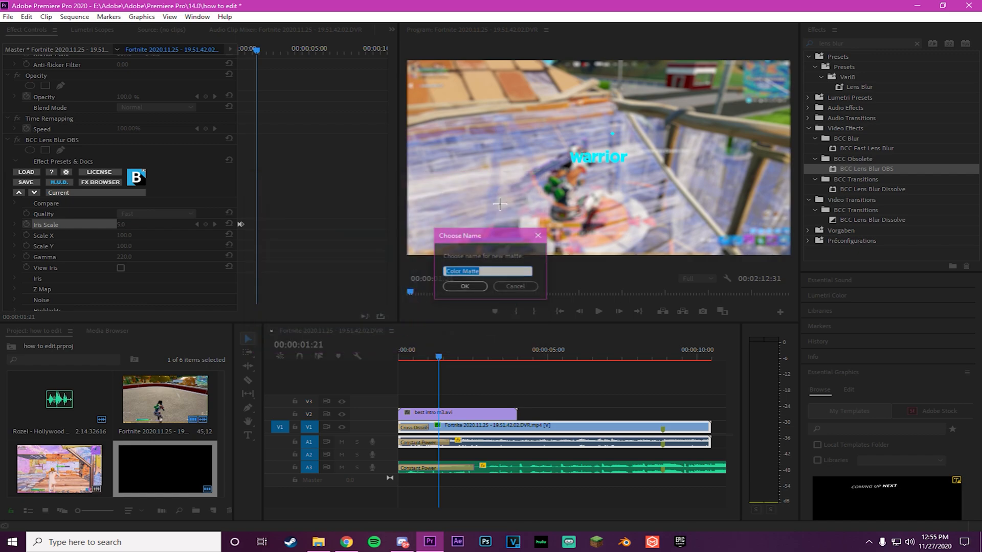
click(463, 280)
Step: Place the color matte on track V3 at the sequence start and set its blend mode to Screen
drag(70, 459, 402, 404)
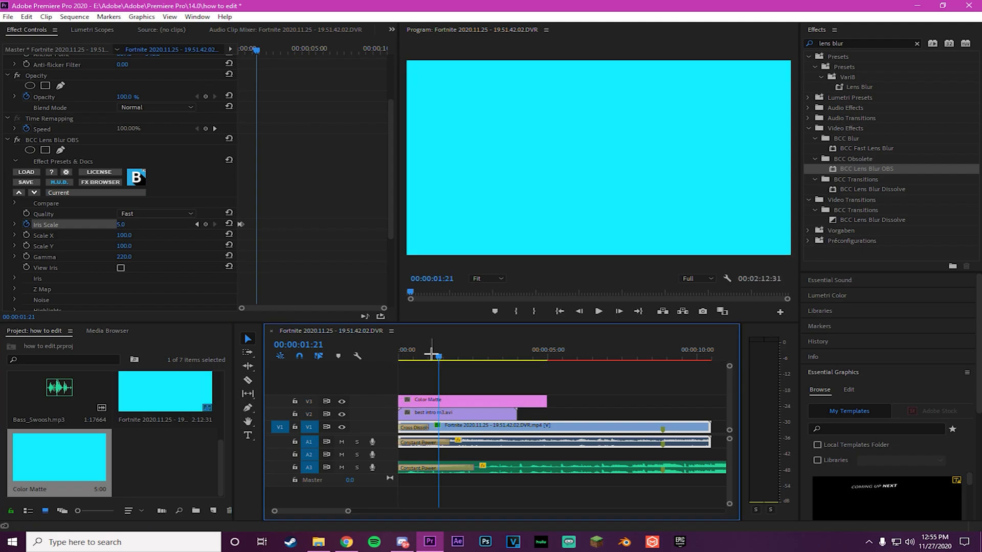
click(445, 401)
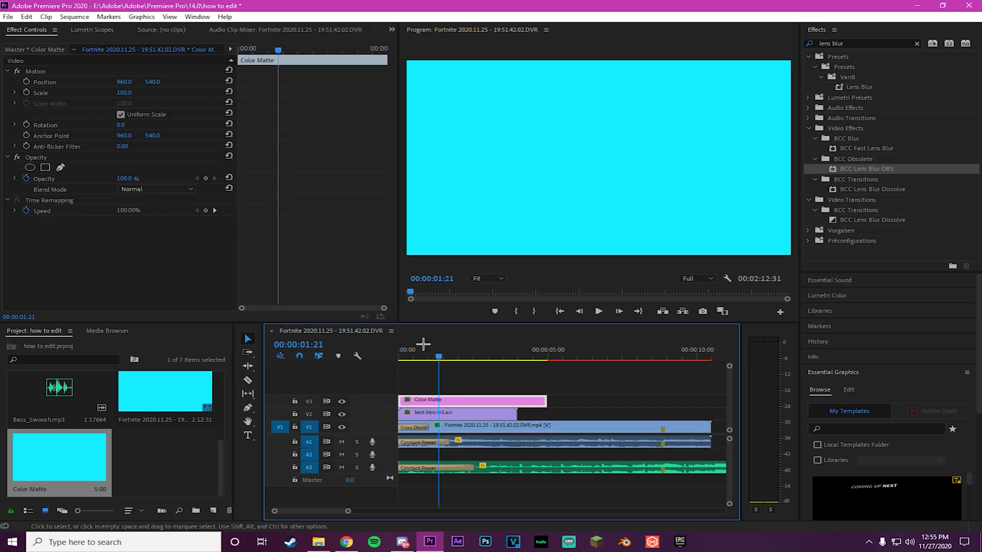
click(146, 188)
click(149, 287)
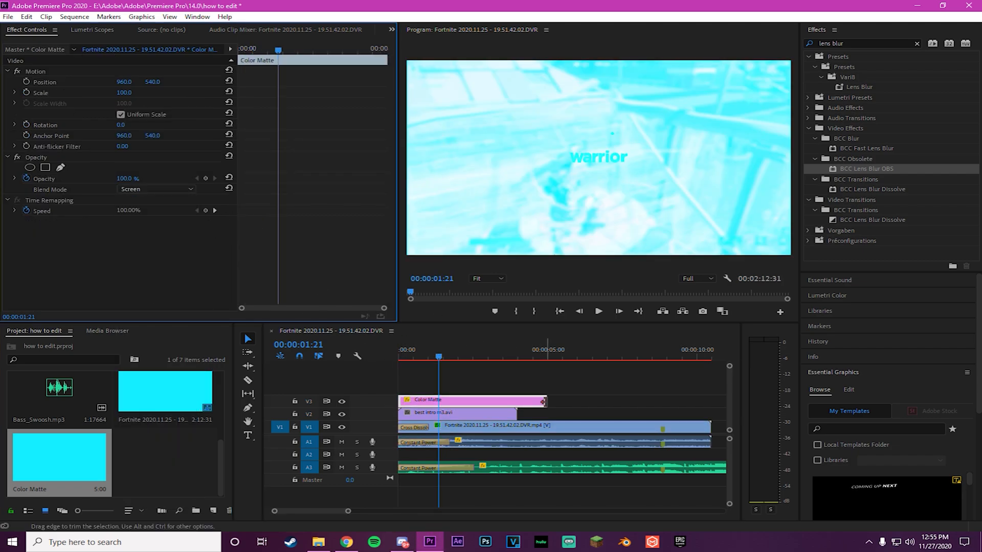
Step: Trim the color matte to the end of the intro clip and lower its opacity
drag(543, 401, 516, 402)
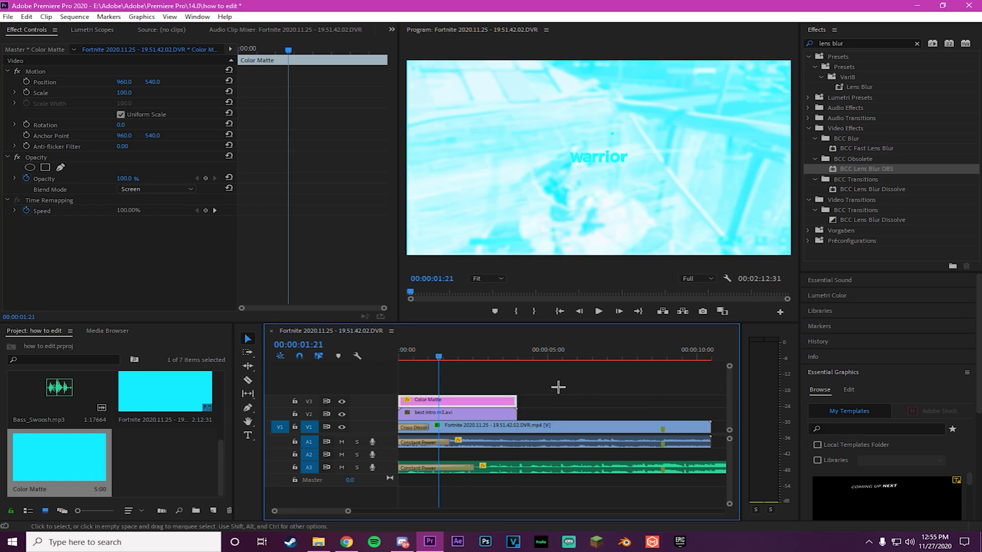
click(127, 183)
drag(126, 179, 97, 179)
Step: Fade in the color matte at the sequence start with a default Cross Dissolve lasting 00:00:00:45
mouse_move(391, 348)
mouse_down()
mouse_move(401, 349)
mouse_move(388, 352)
mouse_up()
right_click(400, 399)
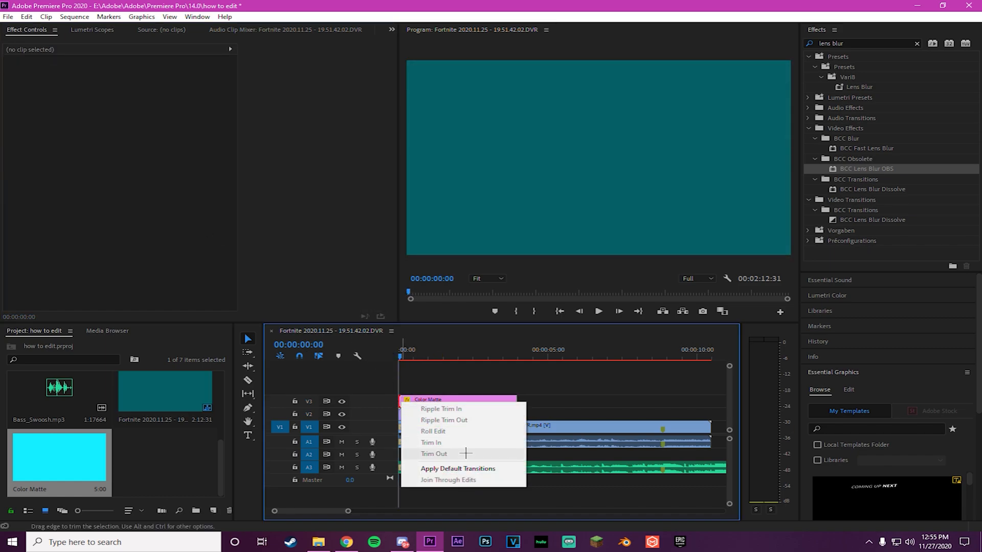
click(432, 469)
click(412, 401)
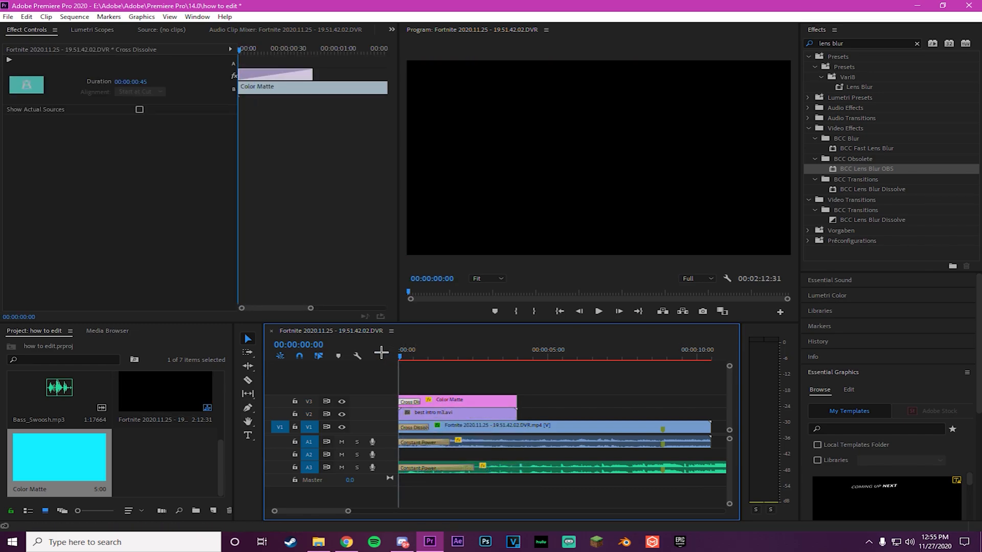
Step: Play back the intro from the sequence start to check the matte's fade and the blur
key(space)
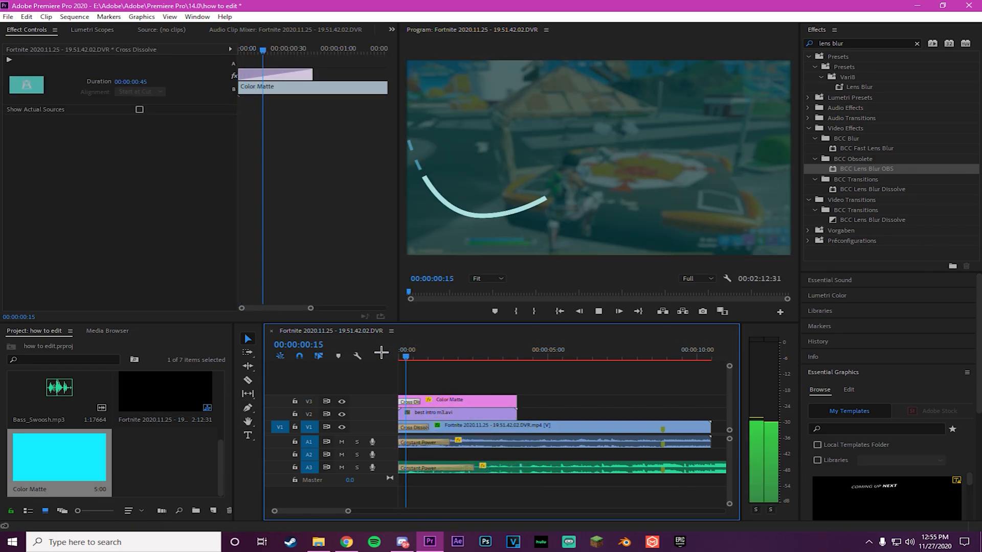
key(space)
drag(417, 353, 388, 347)
key(space)
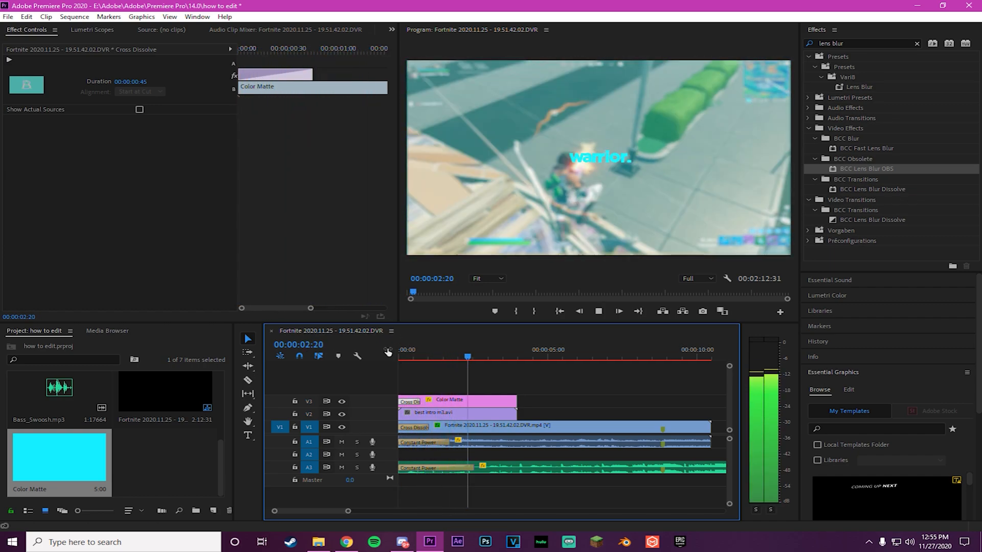
key(space)
Step: Shorten the color matte and intro clip to 00:00:03:12 and fade the matte out with a Cross Dissolve lasting 00:00:00:23
drag(475, 356, 493, 415)
click(470, 403)
right_click(492, 402)
click(531, 469)
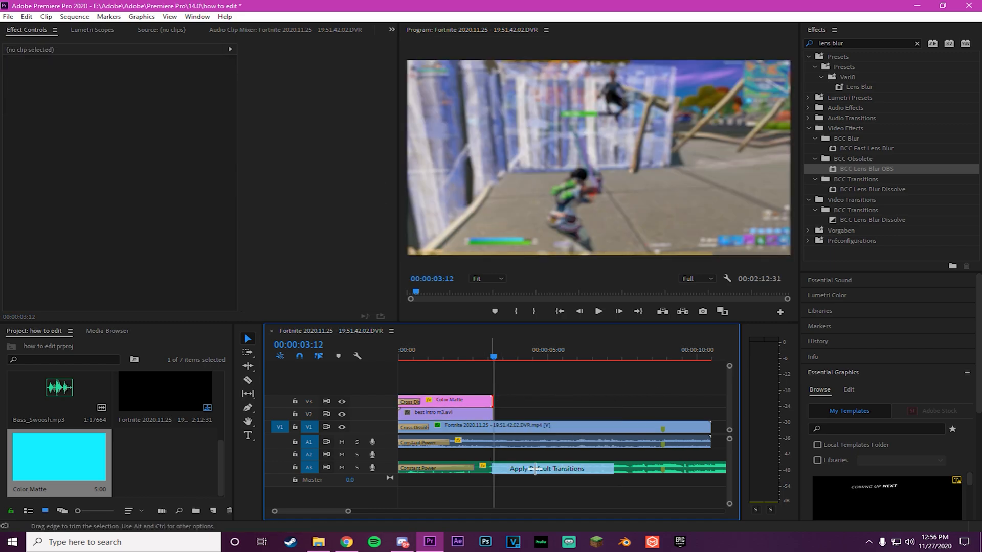
drag(483, 359, 484, 352)
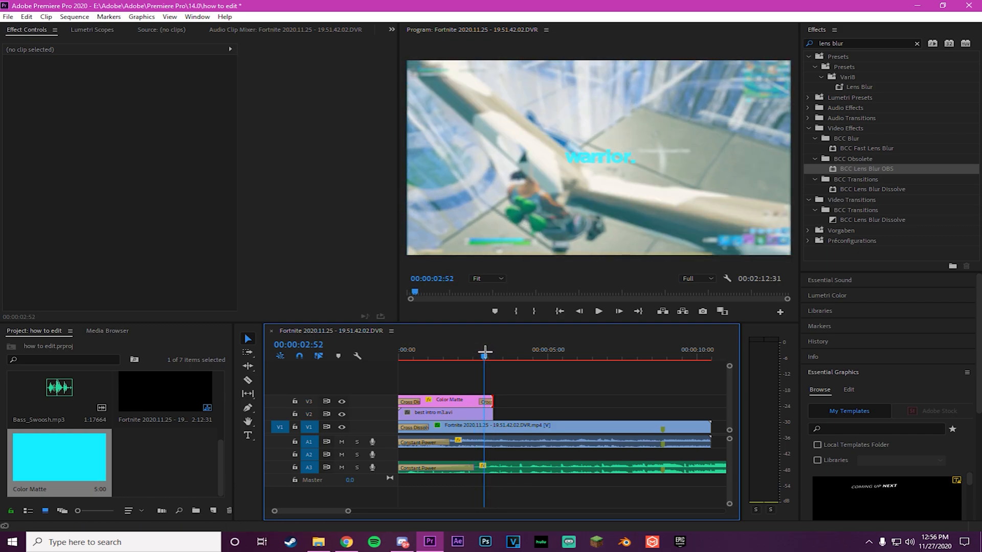
click(486, 402)
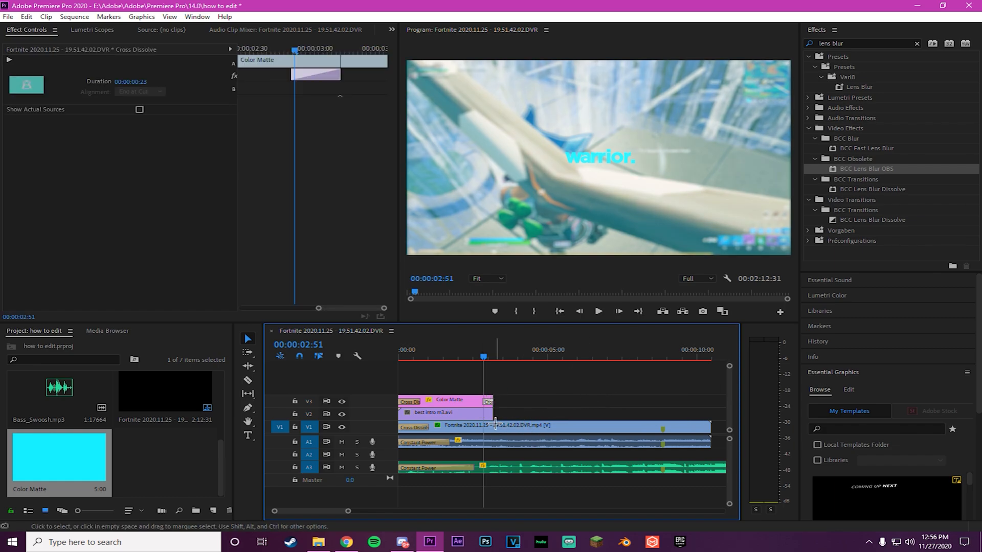
Step: Keyframe the gameplay clip's Iris Scale to hold 5 at 00:00:03:01 and drop to 0 at 00:00:03:19
click(505, 430)
click(488, 353)
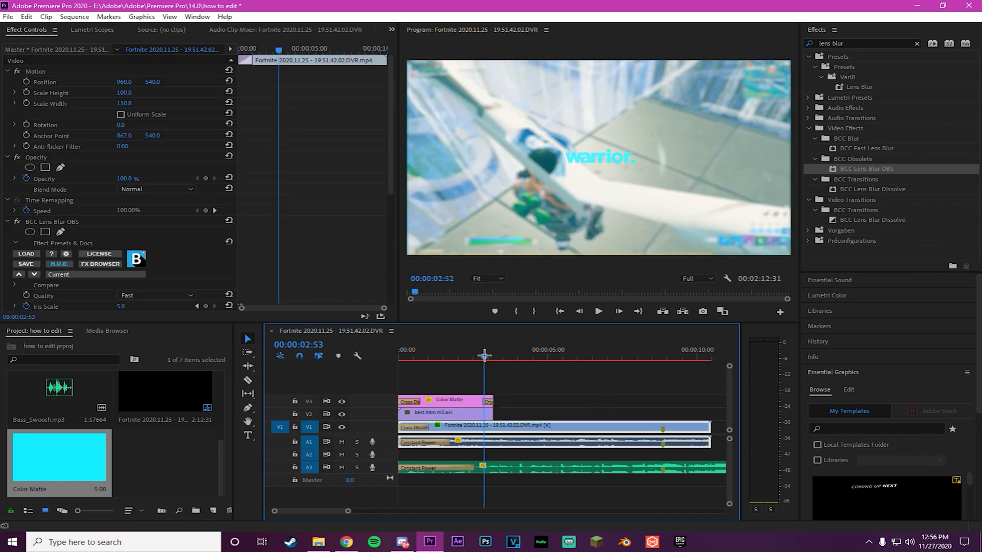
scroll(336, 214, down, 2)
click(205, 255)
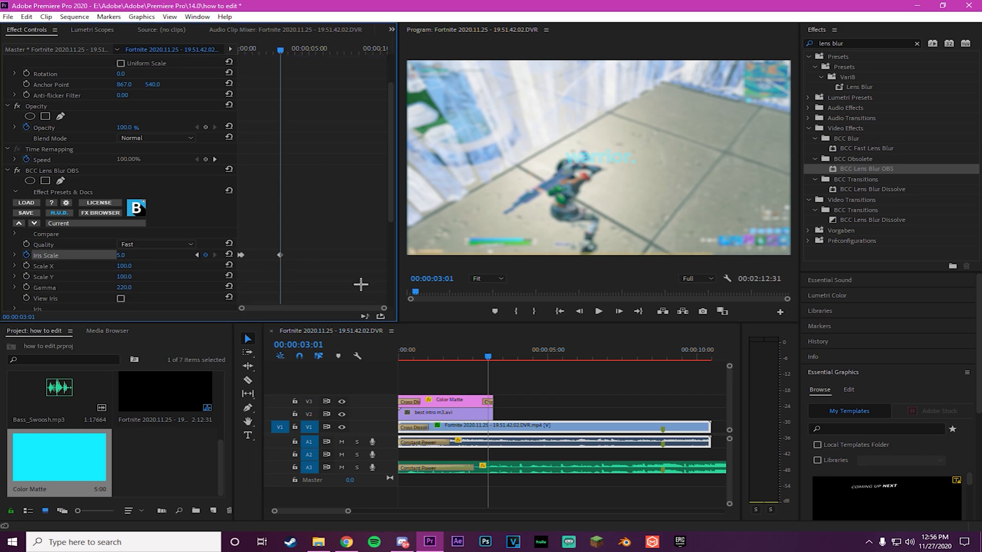
click(490, 353)
drag(491, 353, 497, 353)
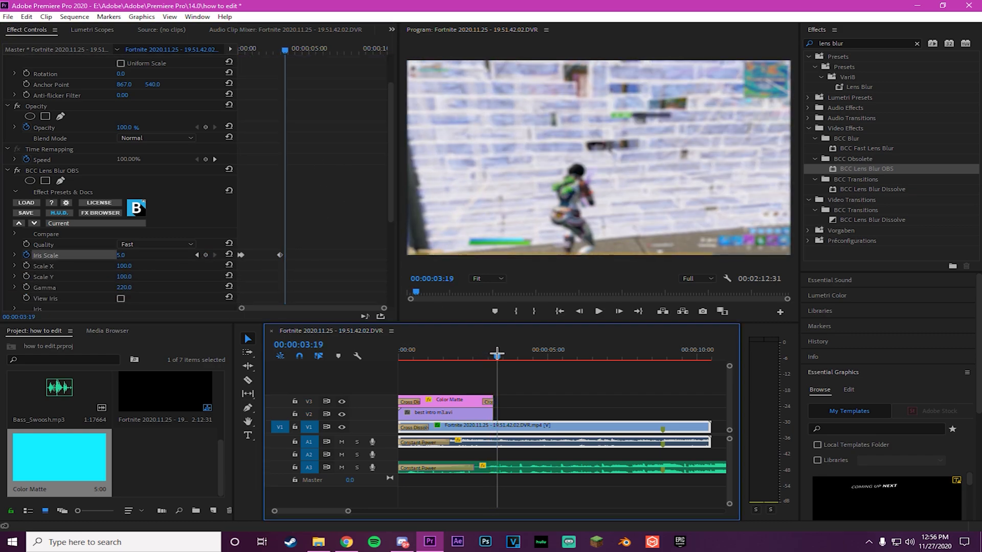
click(119, 255)
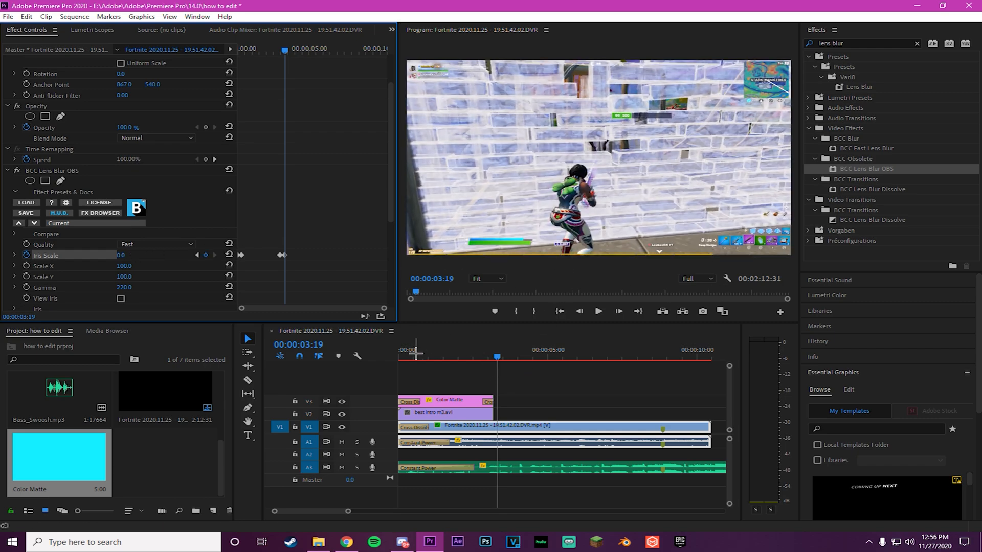
Step: Set the playback resolution to 1/4 and play back the intro section from the sequence start
drag(495, 352, 385, 350)
click(695, 314)
key(space)
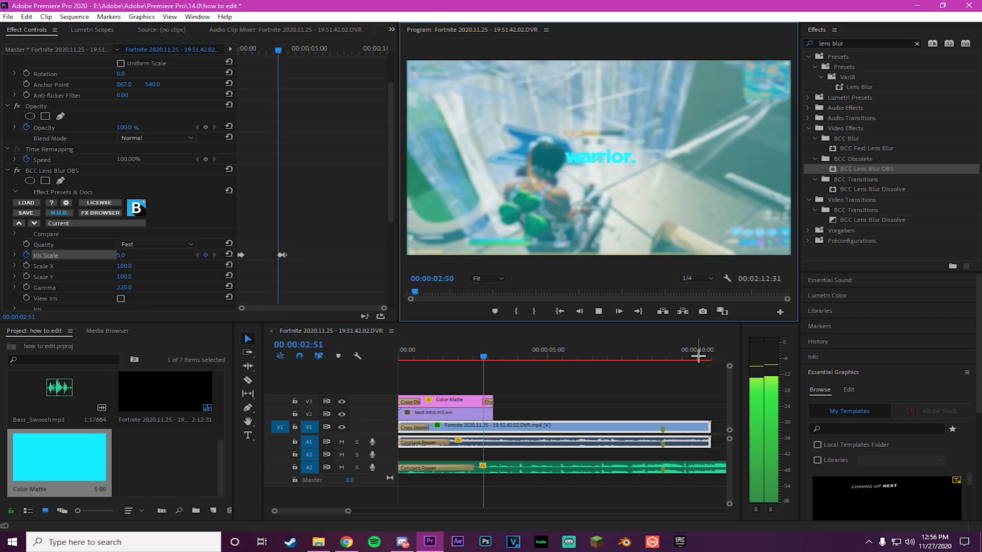
key(space)
Step: Play the gameplay around the marked gunshot and step back to its frame at 00:00:08:49
scroll(595, 407, down, 3)
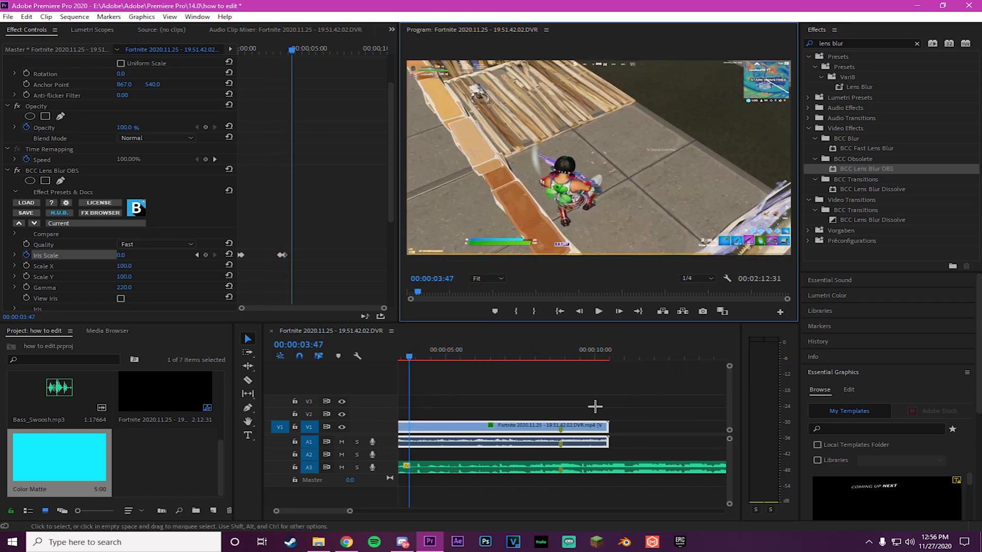
click(532, 358)
key(space)
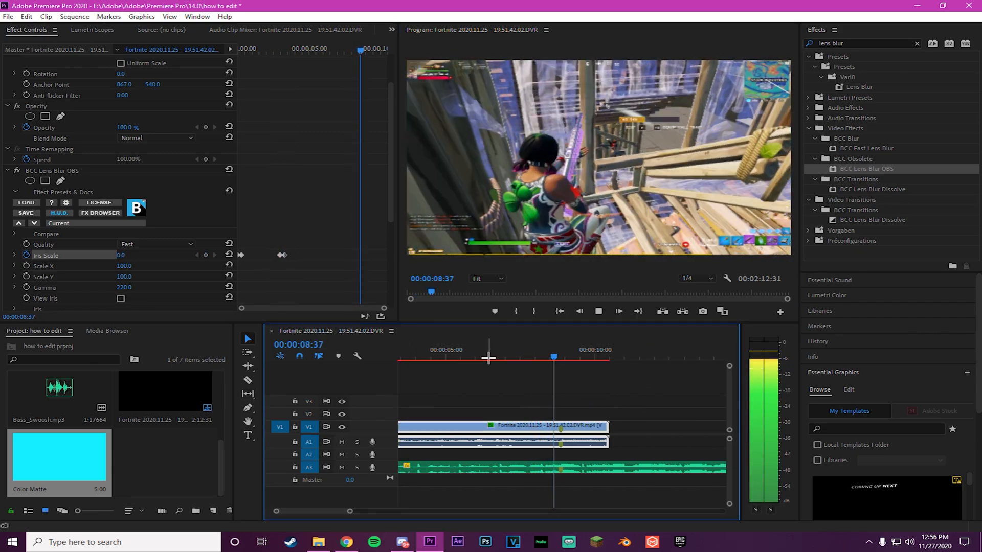
key(space)
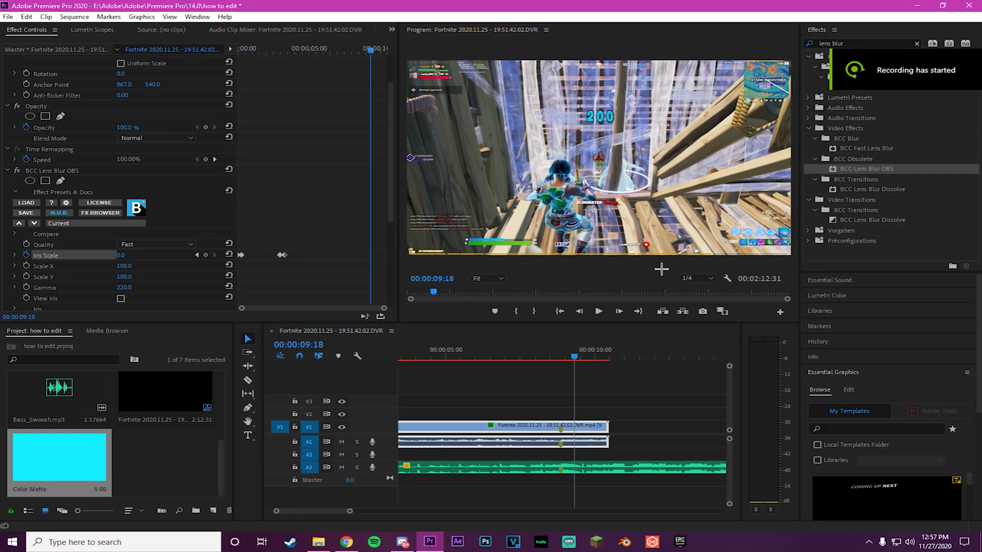
click(561, 353)
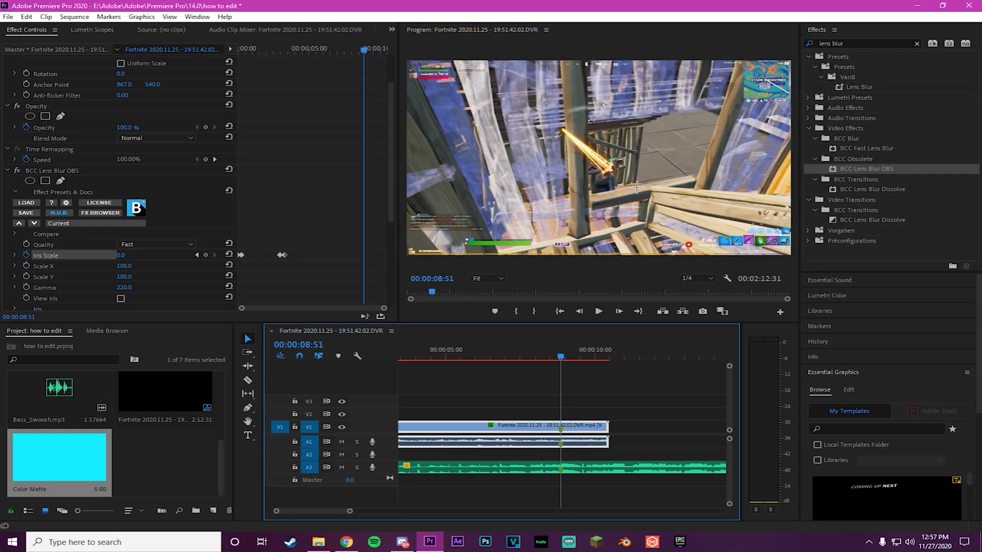
key(Left)
key(Left)
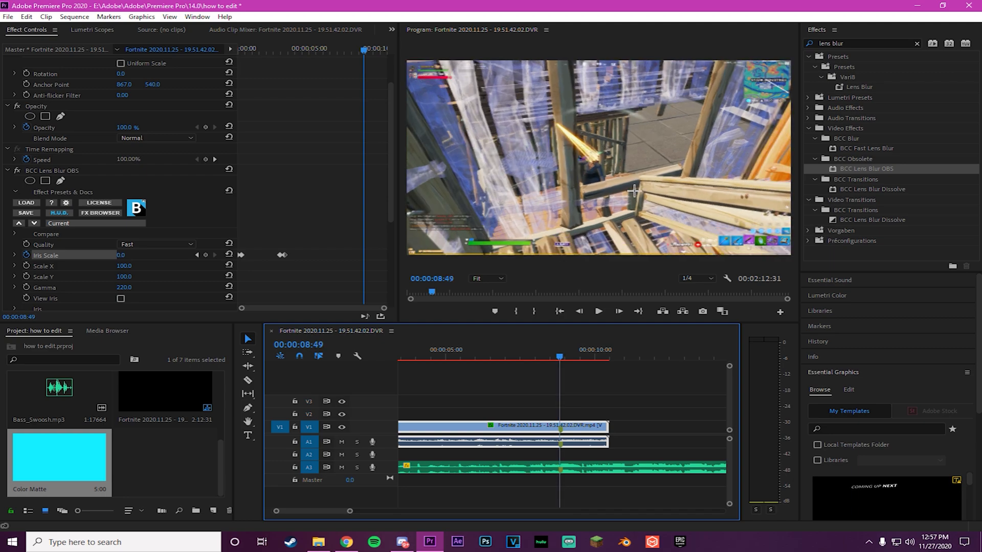
Step: Set the playback resolution to Full and compare the frames around the gunshot one by one
key(Right)
click(695, 279)
click(708, 262)
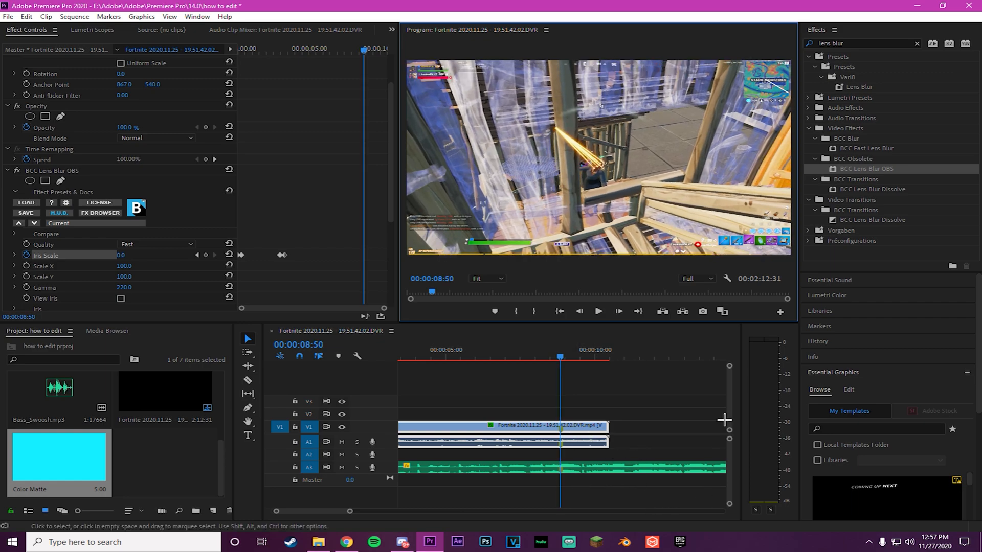
key(Left)
key(Left)
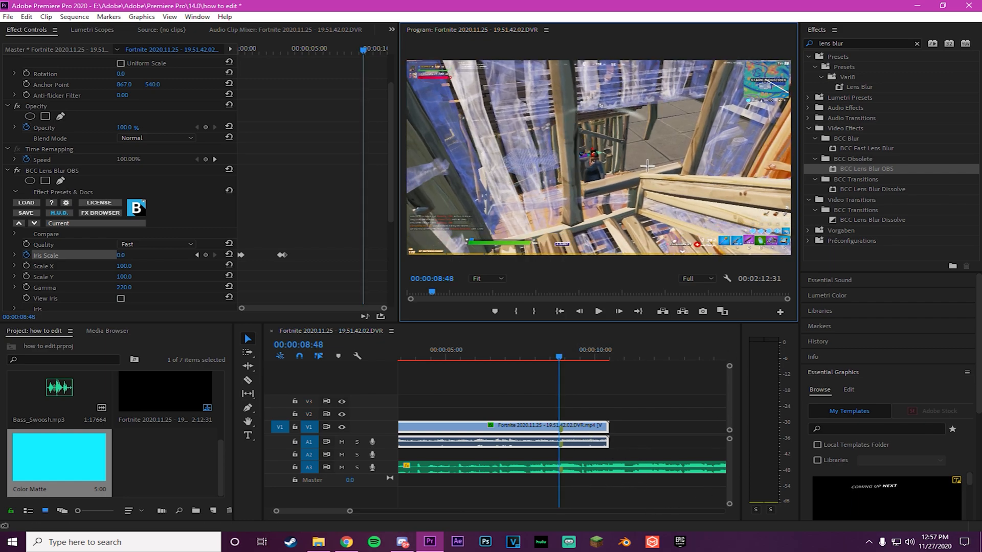
key(Right)
key(Left)
key(Right)
Step: Examine the ammo counter close up across the gunshot frames and park the playhead at 00:00:08:50
scroll(707, 265, up, 6)
key(Left)
key(Right)
key(Left)
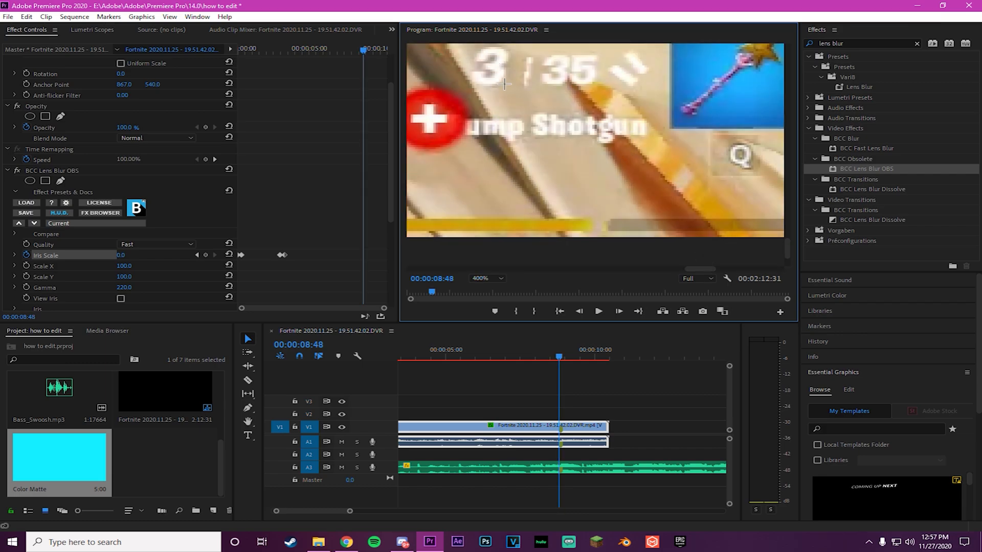
key(Right)
key(Right)
scroll(503, 84, down, 6)
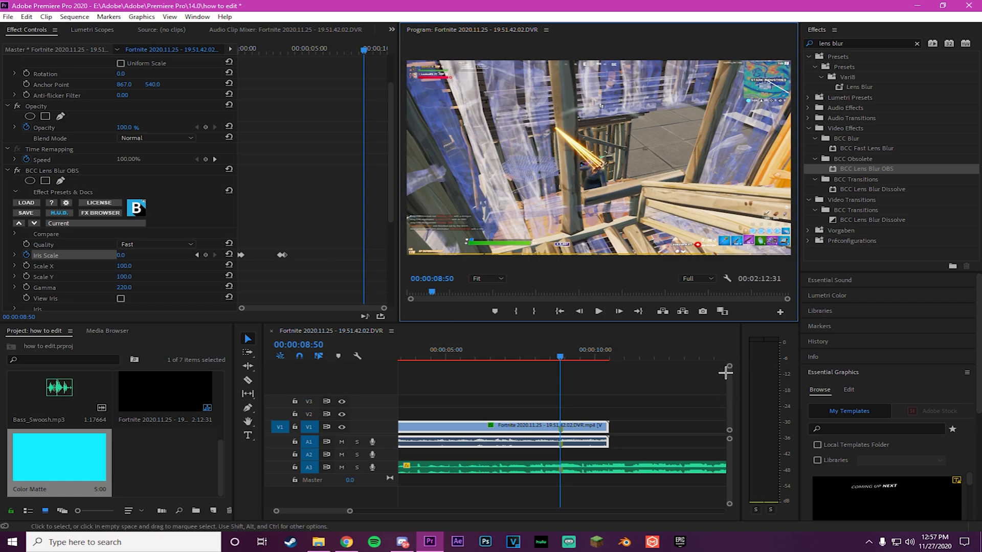
Step: Enlarge the V1 track around the gunshot and show the gameplay clip's Time Remapping Speed keyframes on it
drag(350, 512, 329, 516)
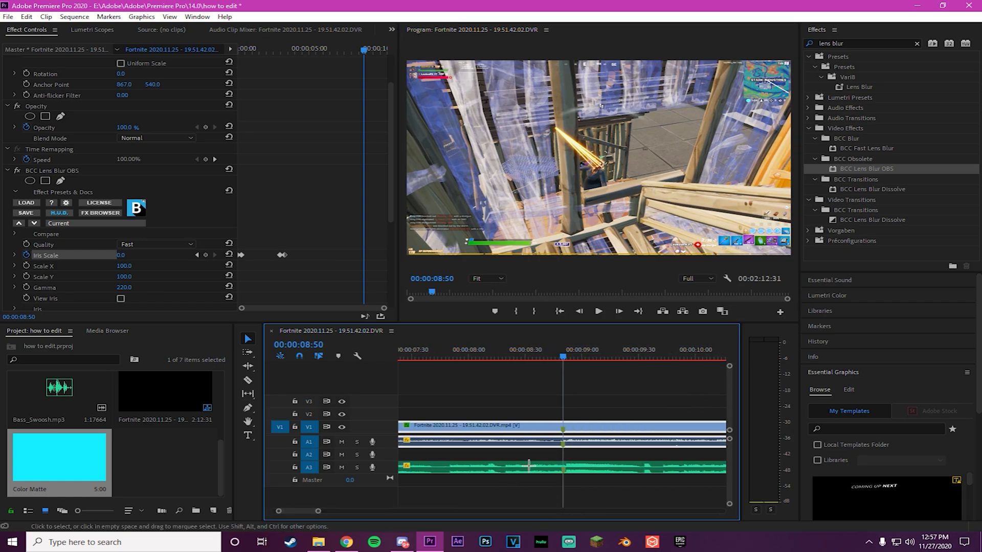
drag(730, 367, 730, 378)
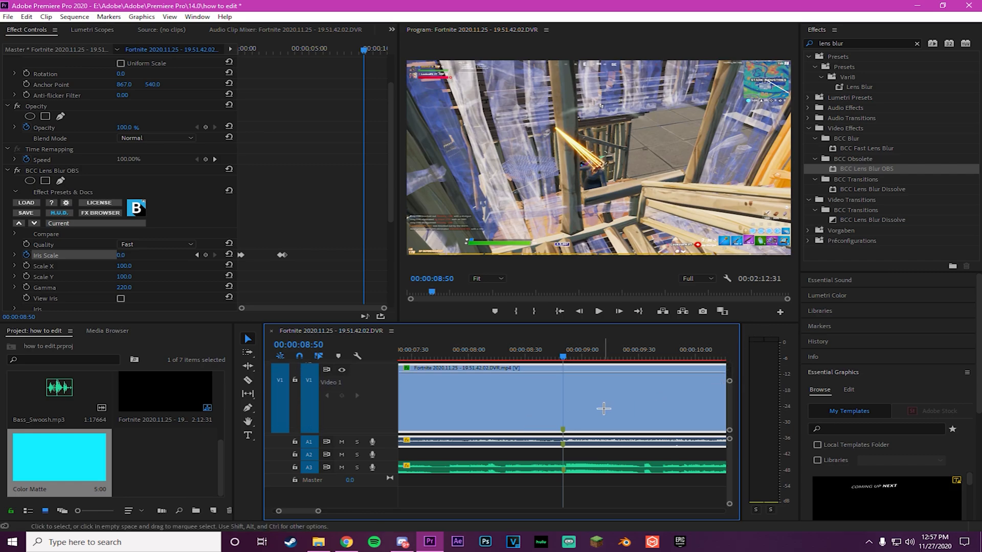
right_click(604, 409)
mouse_move(701, 520)
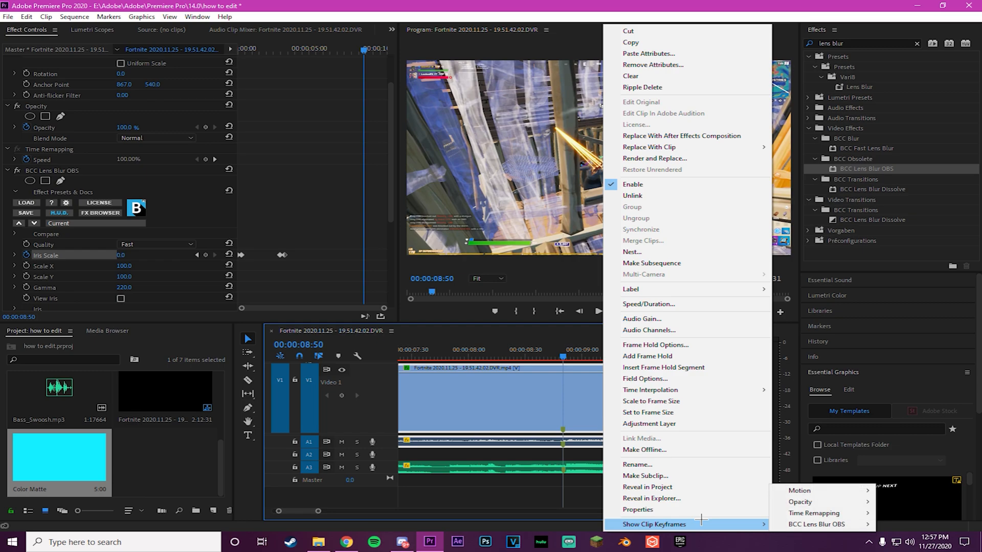
mouse_move(813, 513)
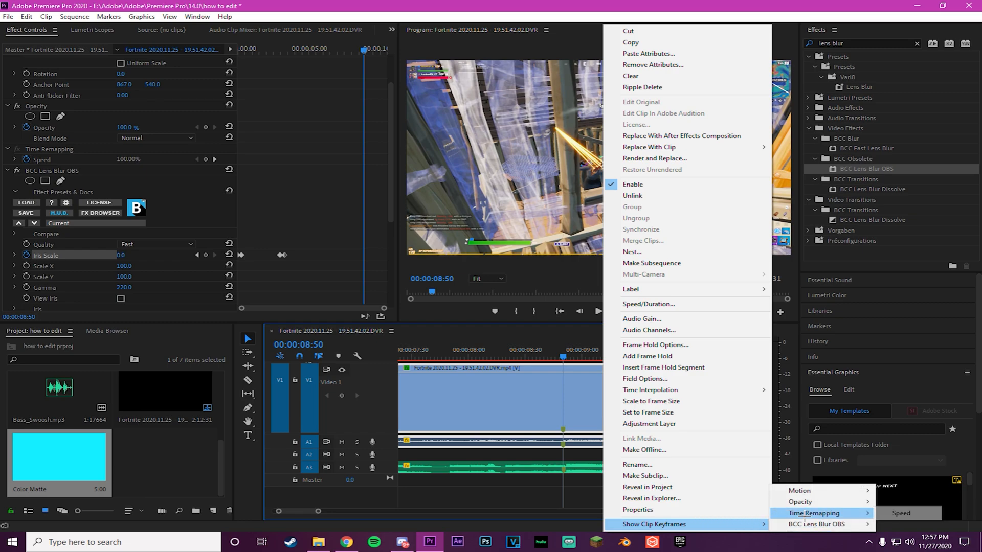
click(898, 513)
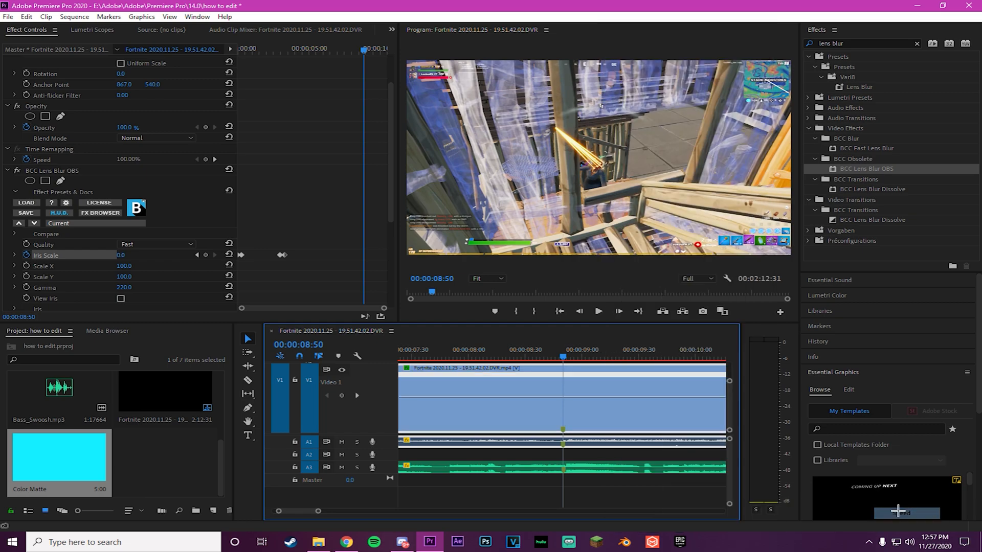
Step: Add a speed keyframe at 00:00:08:50 and ramp the gameplay clip's speed up to 230% after it
ctrl+click(563, 398)
drag(563, 375, 578, 388)
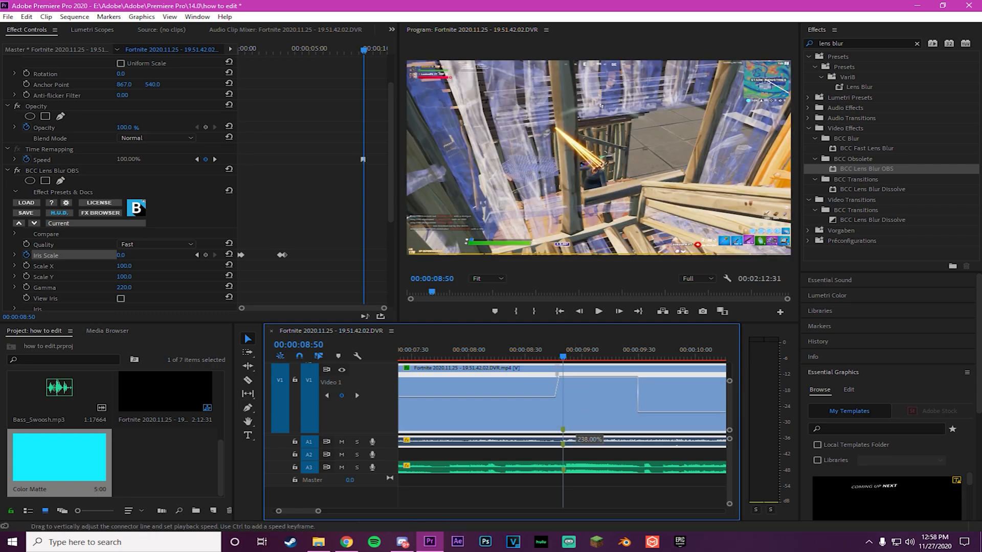
drag(578, 377, 577, 377)
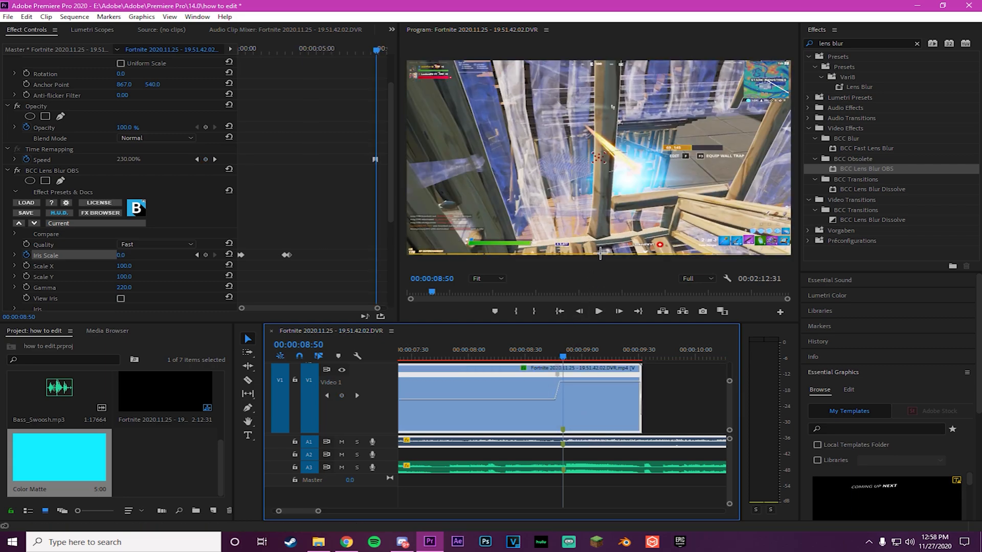
Step: Add a second speed keyframe at 00:00:08:55 and ramp the gameplay clip's speed down to 50% after it
key(Right)
key(Right)
key(Right)
key(Right)
key(Right)
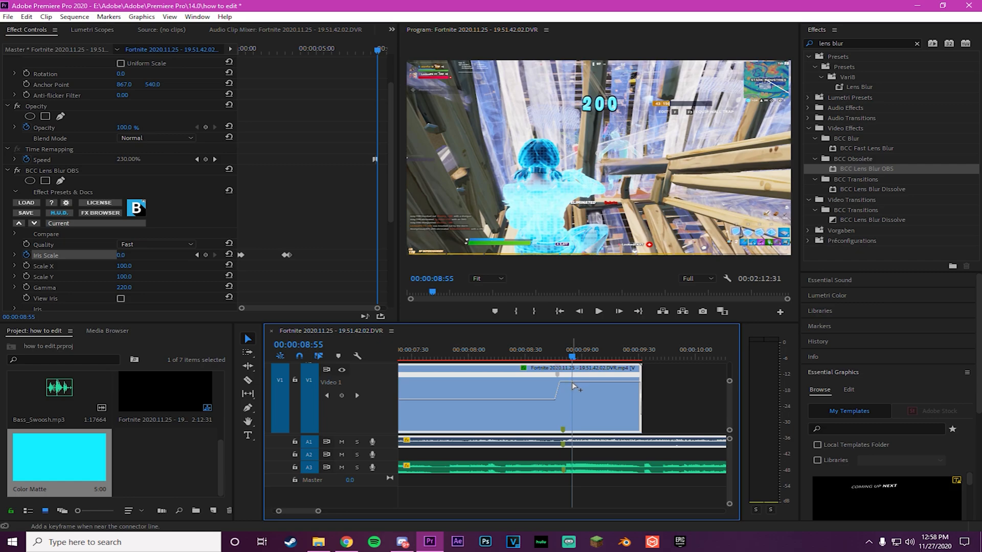
drag(572, 382, 581, 434)
Step: Play back the speed ramp around the gunshot several times from different points before it
click(439, 354)
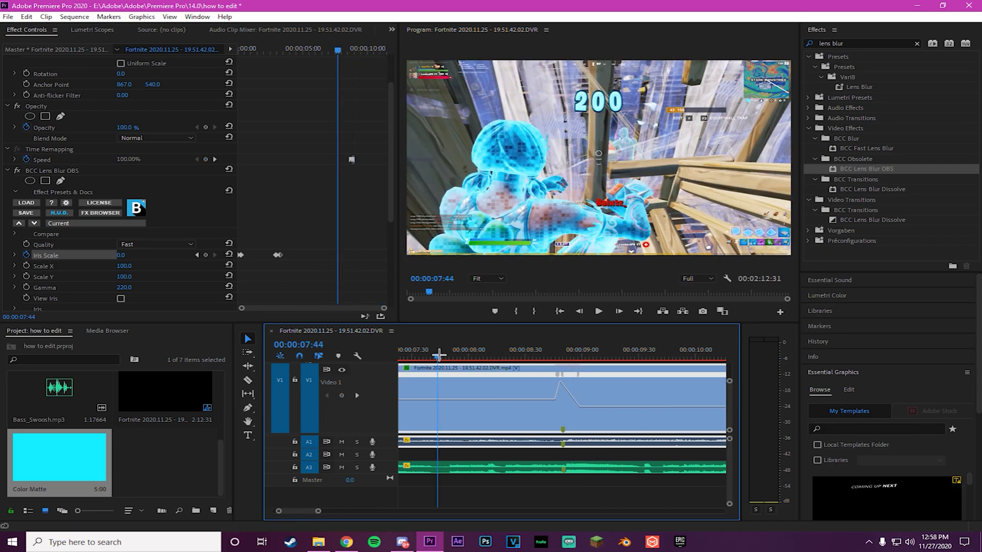
key(space)
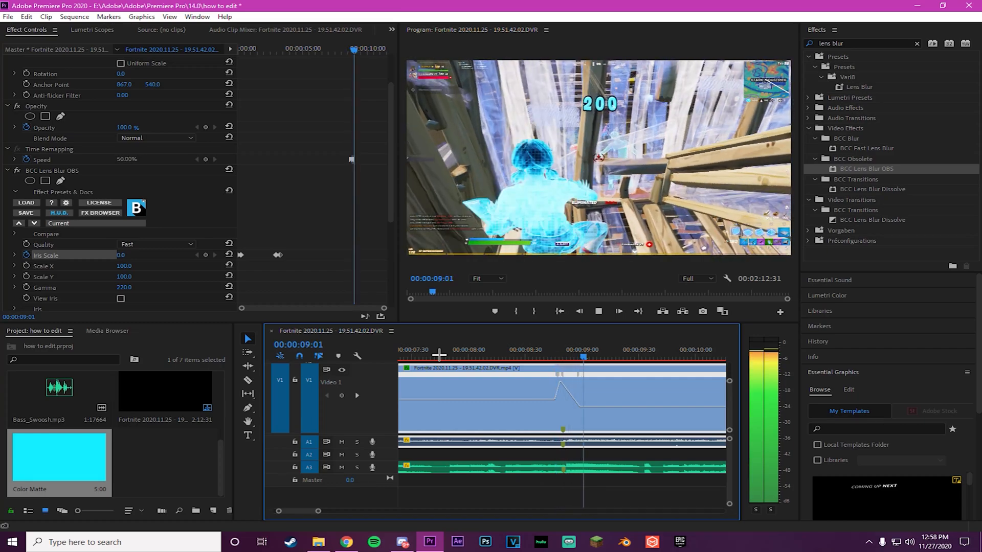
key(space)
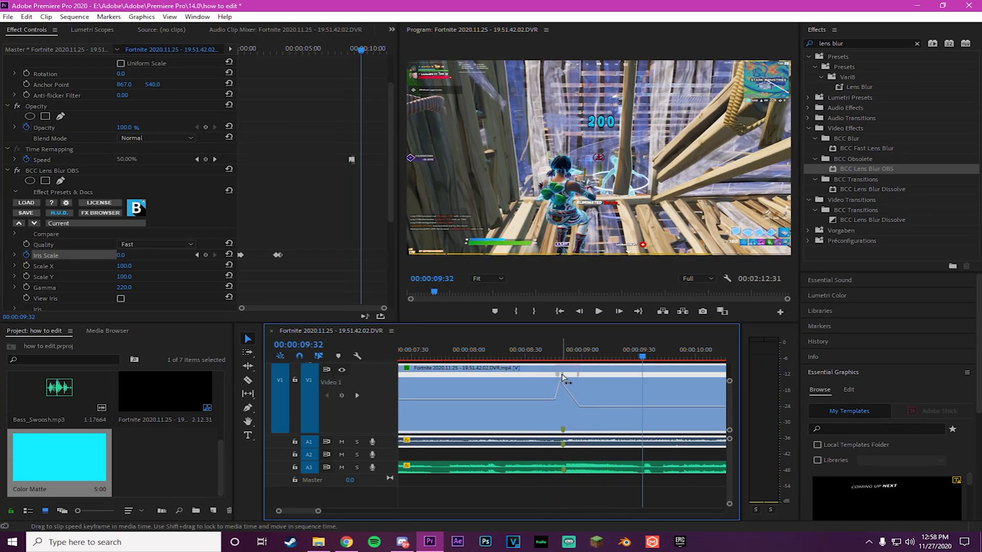
click(505, 351)
key(space)
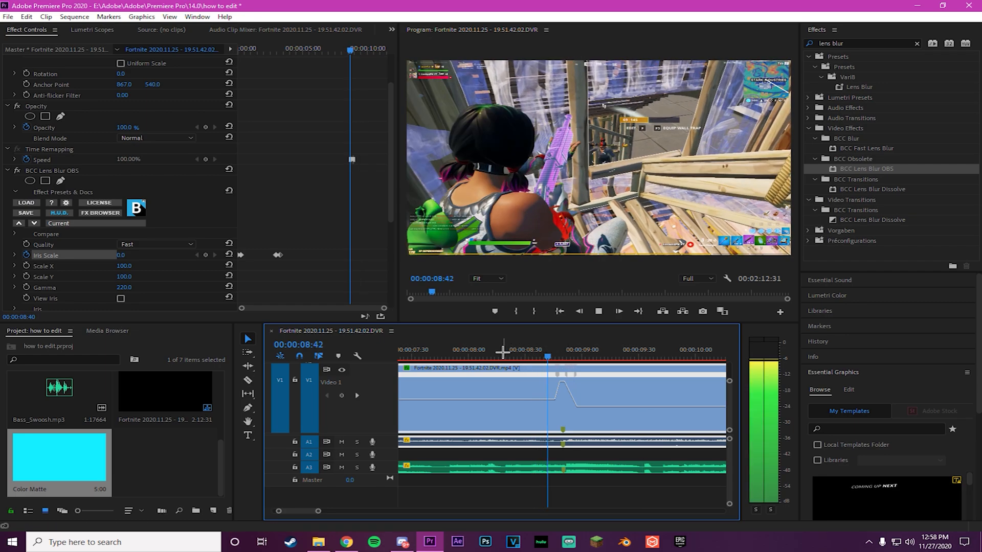
key(space)
click(472, 353)
key(space)
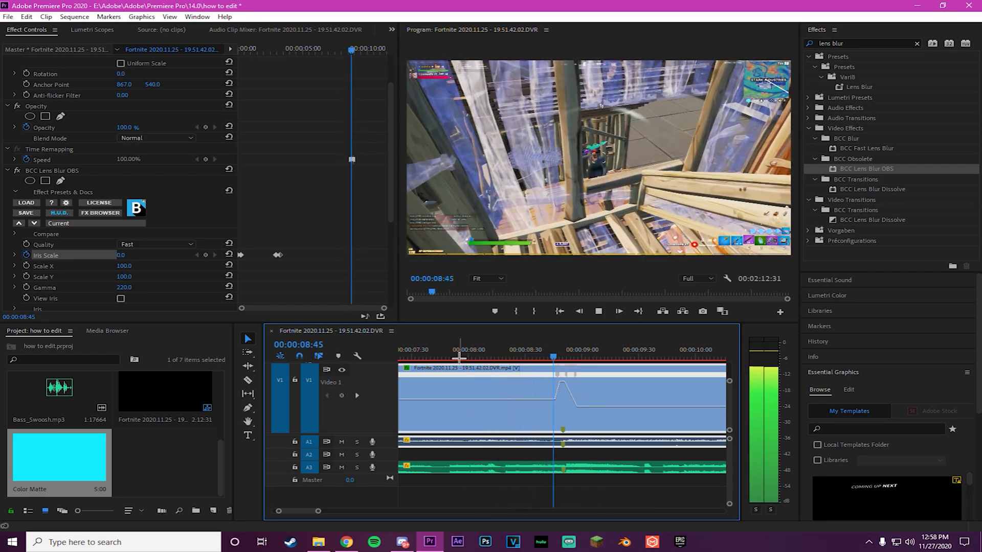
key(space)
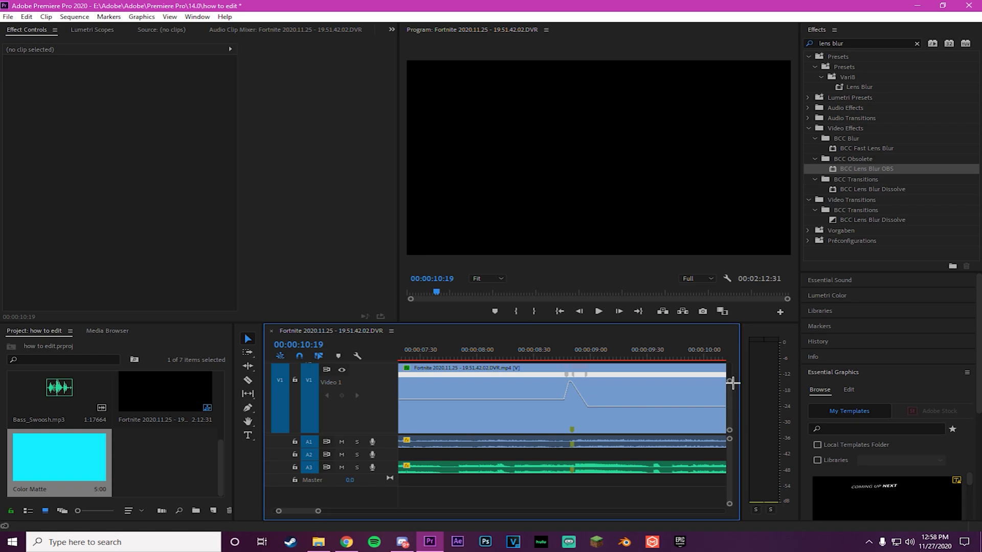
Step: Shrink the V1 track back down and nest the speed-ramped gameplay clip into its own sequence
drag(730, 381, 731, 364)
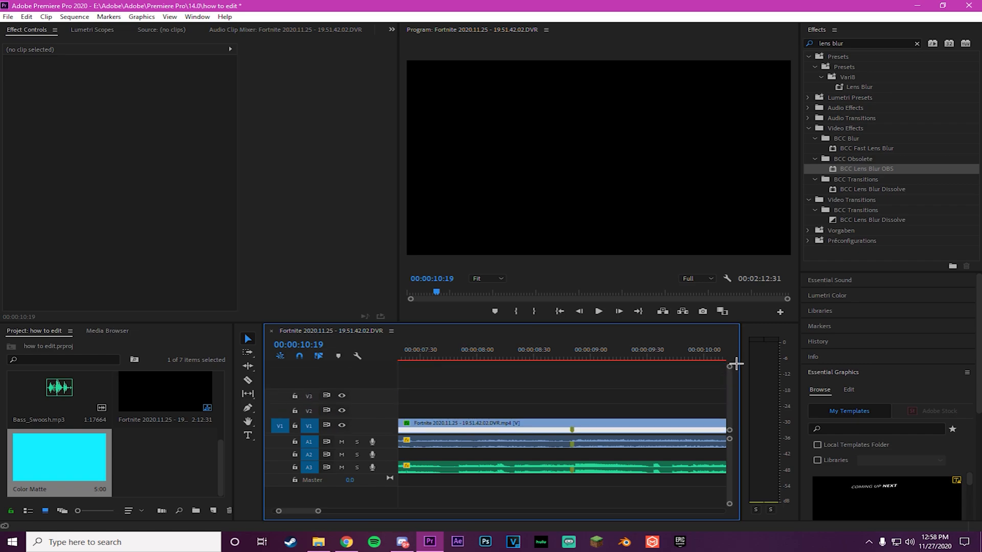
scroll(673, 380, up, 5)
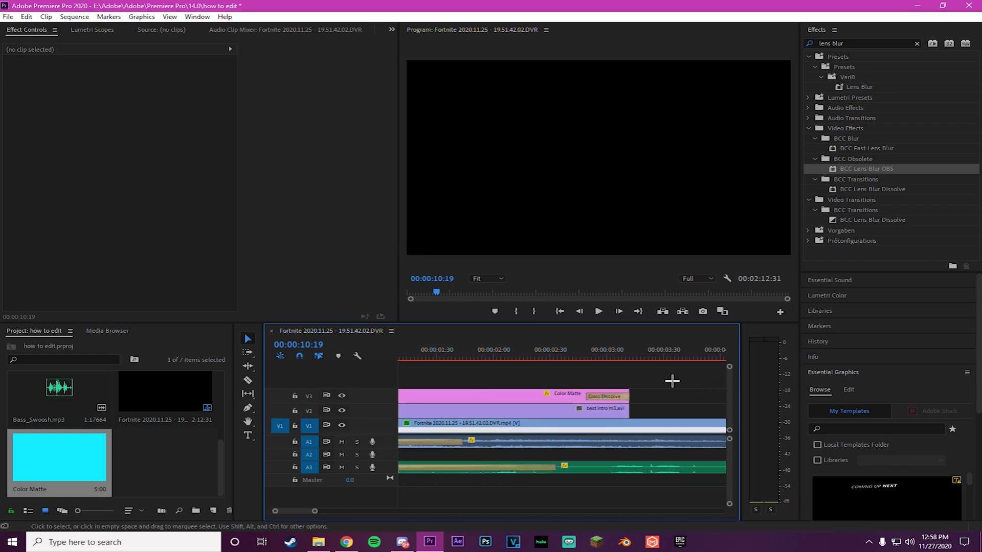
scroll(671, 381, down, 2)
key(c)
key(v)
scroll(621, 400, down, 2)
right_click(636, 423)
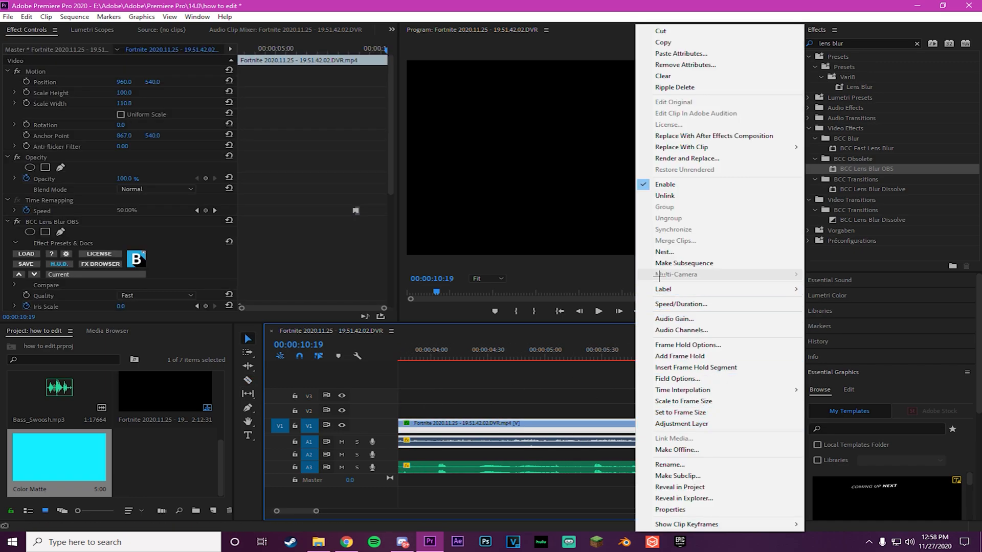
click(663, 252)
click(478, 284)
Step: Place Bass_Swoosh.mp3 on track A2 so that it builds up around the gunshot at 00:00:08:50
scroll(568, 440, down, 6)
scroll(565, 445, down, 1)
click(574, 358)
drag(575, 360, 574, 360)
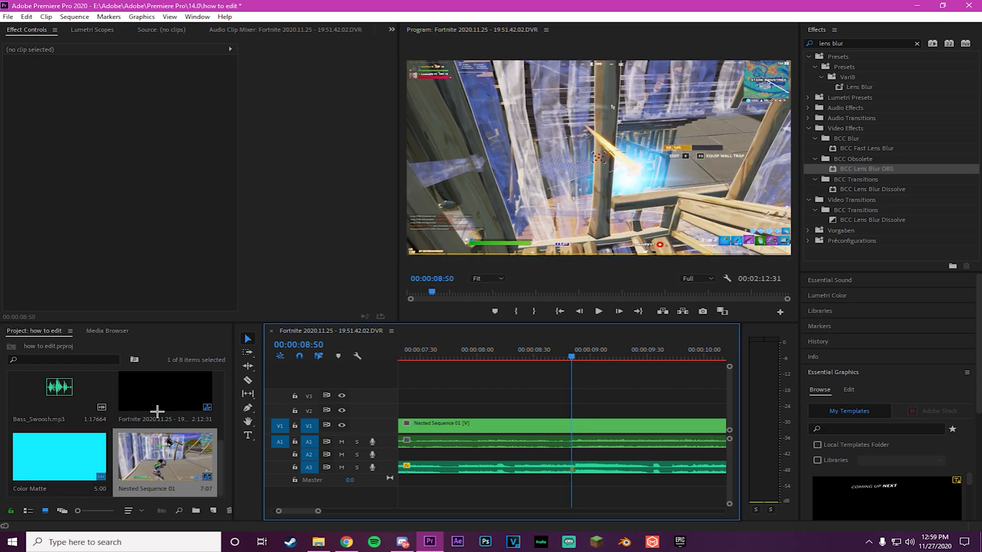
drag(67, 390, 506, 456)
Step: Play back the gunshot with the swoosh sound and set the playback resolution to 1/4
key(space)
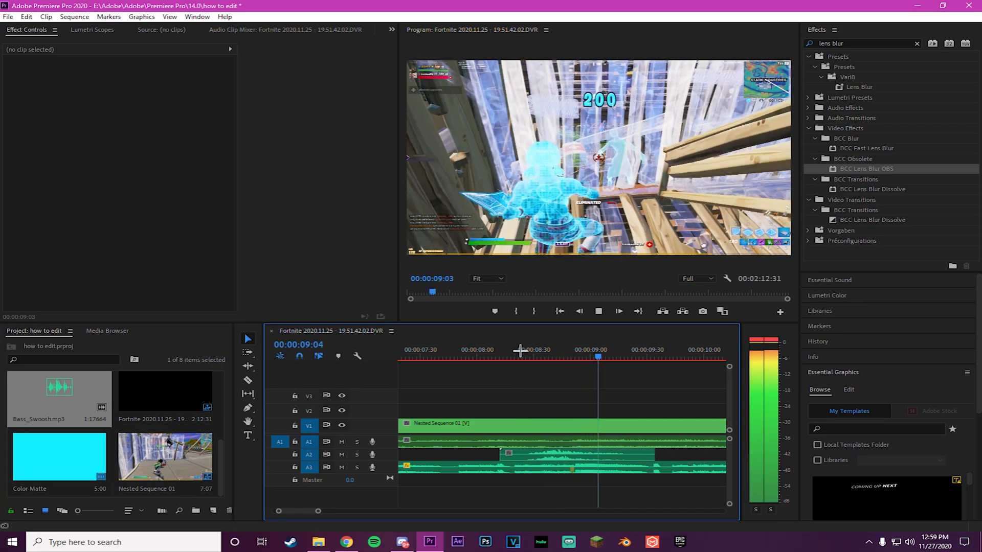
key(space)
click(697, 279)
click(697, 310)
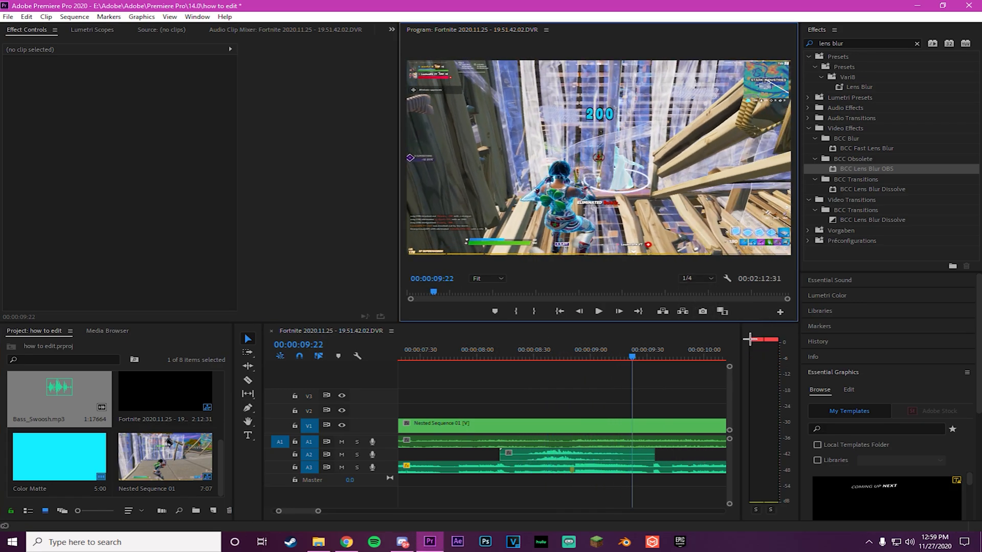
Step: Cut the nested gameplay clip at the gunshot, at 00:00:08:50
click(572, 357)
key(c)
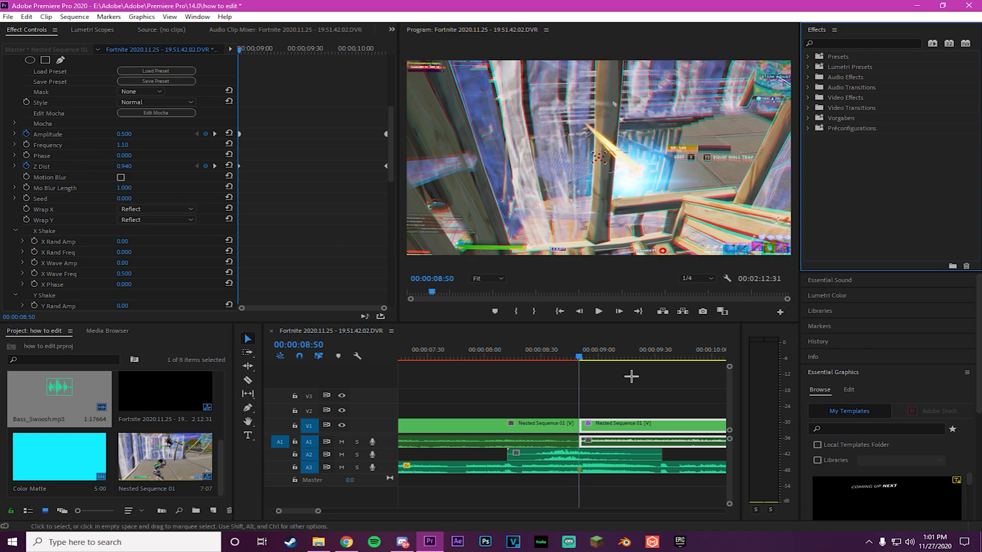
Step: Review the S_Shake settings on the nested clip after the gunshot, from Amplitude and Z Dist through Tilt Shake and Channels
scroll(619, 394, down, 3)
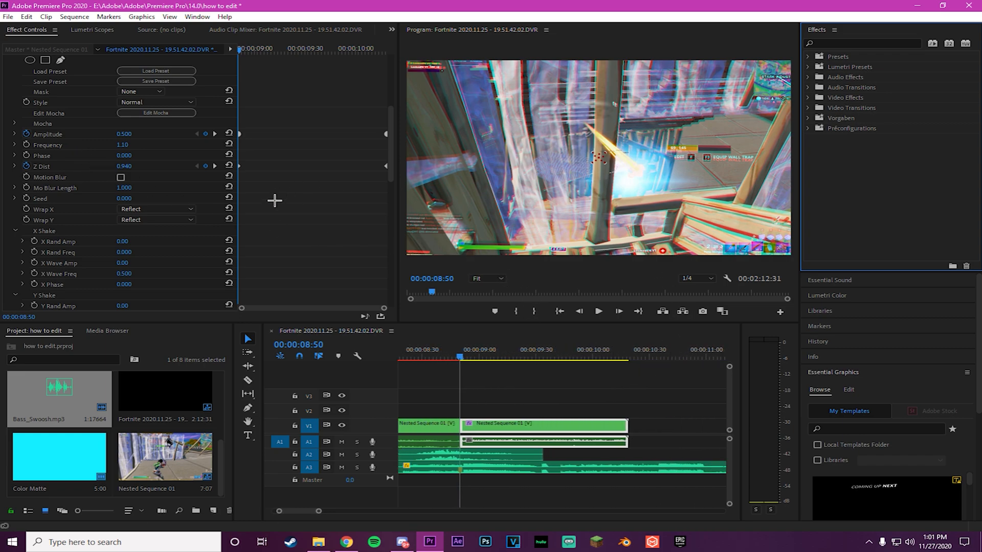
scroll(275, 201, up, 2)
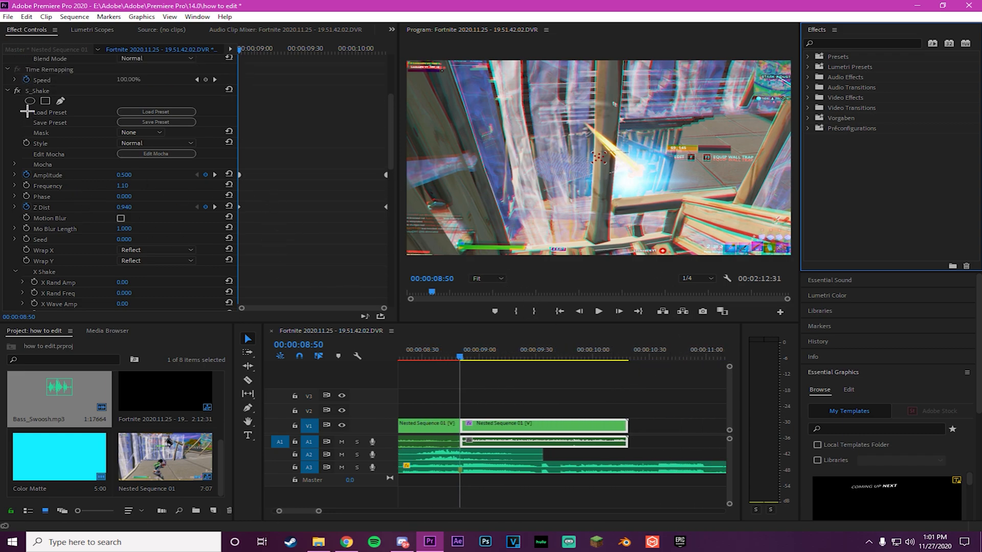
scroll(289, 138, down, 1)
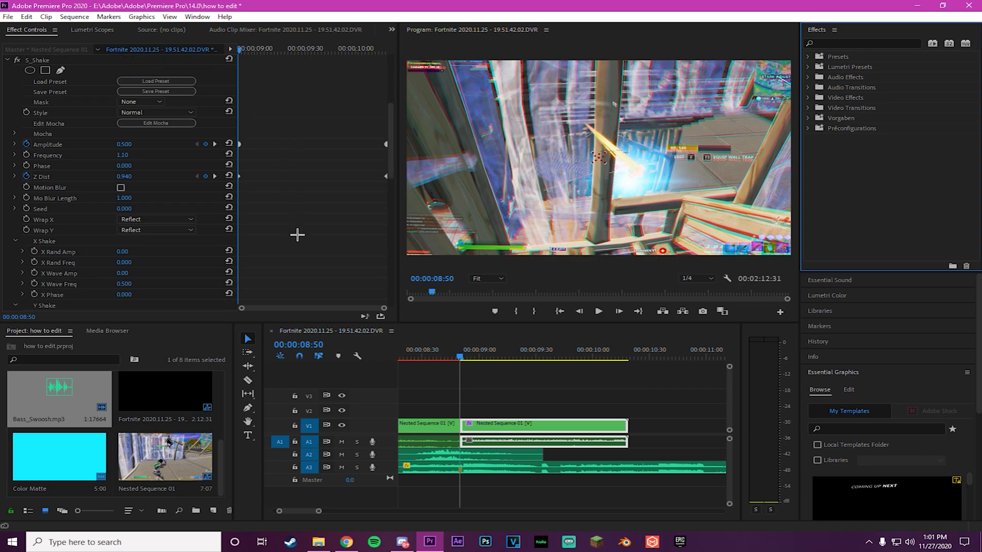
scroll(297, 235, down, 1)
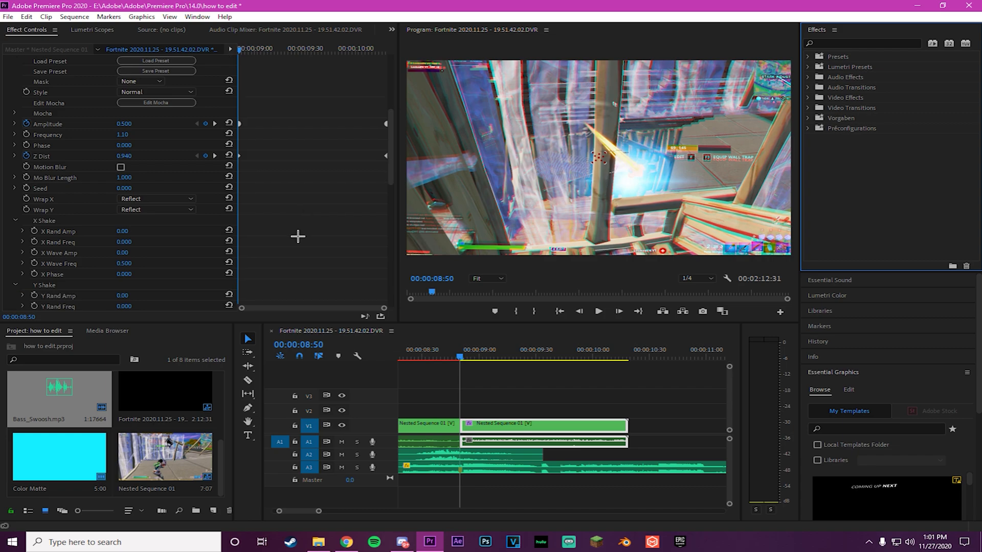
scroll(323, 232, down, 3)
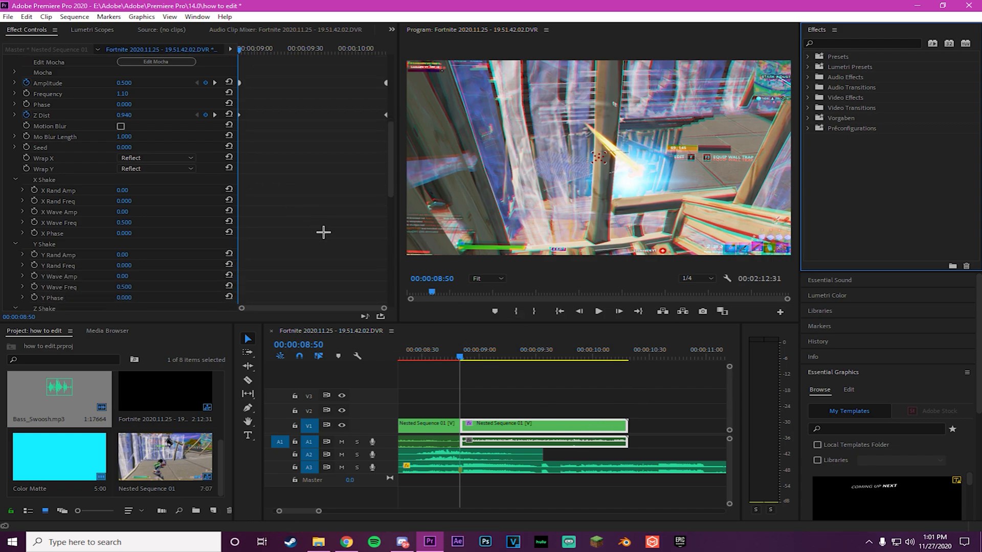
scroll(324, 233, down, 10)
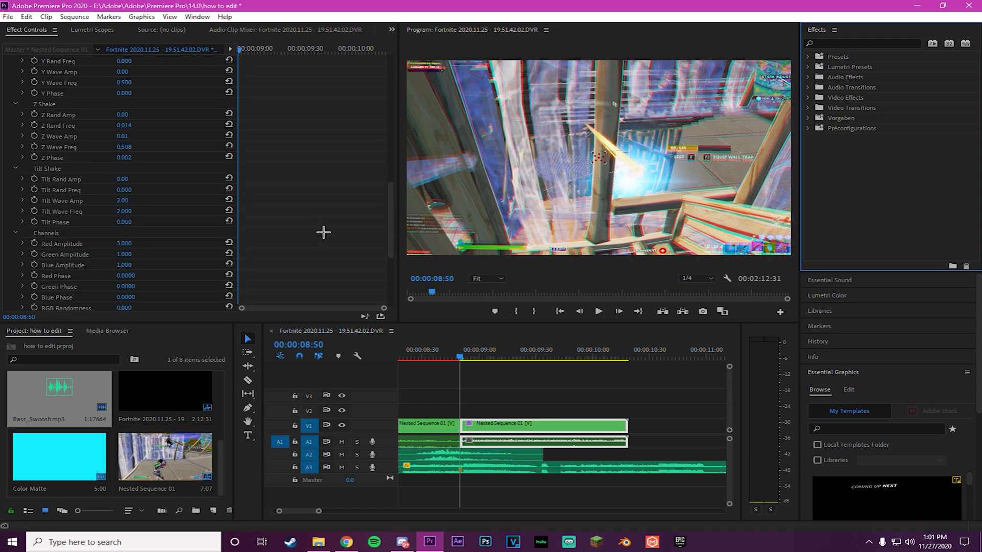
scroll(324, 232, down, 2)
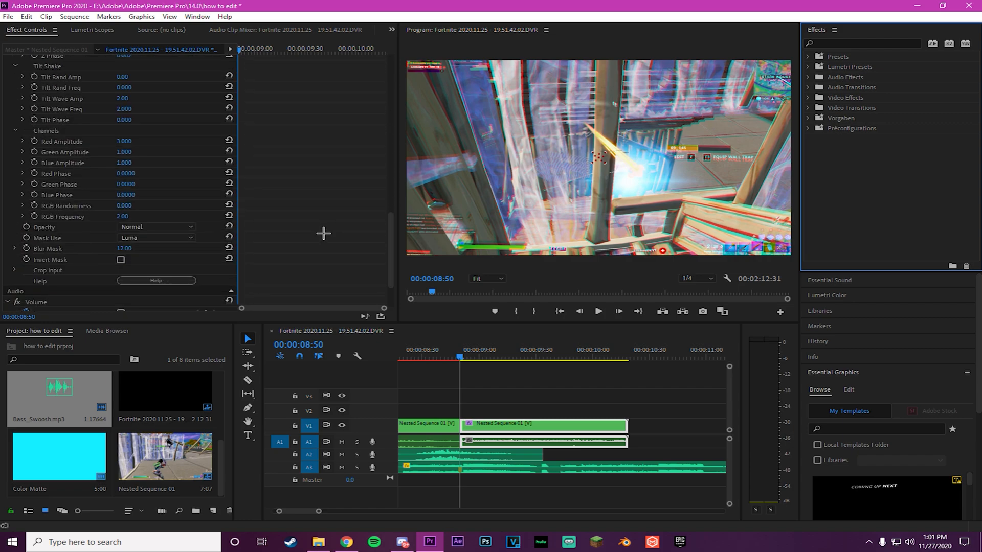
scroll(323, 233, up, 11)
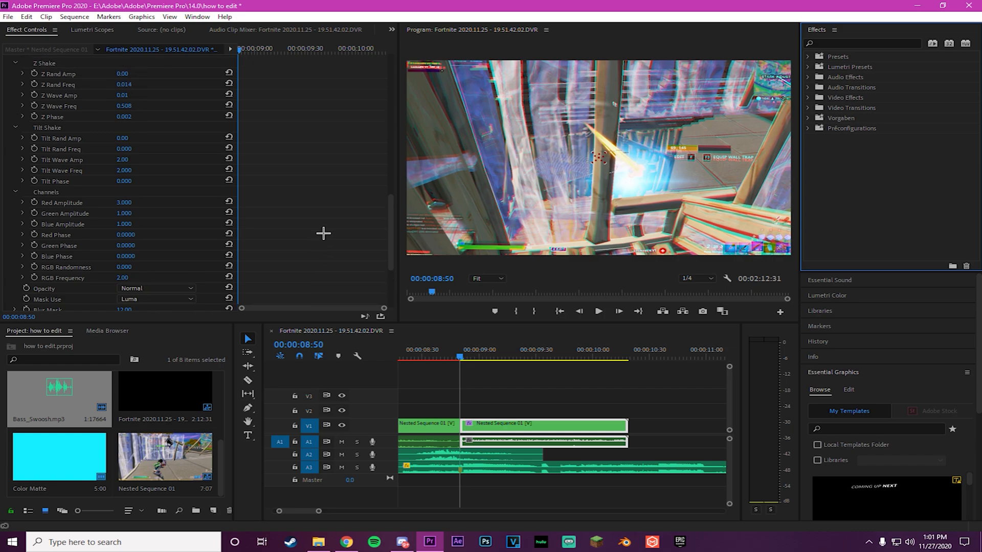
scroll(323, 233, up, 9)
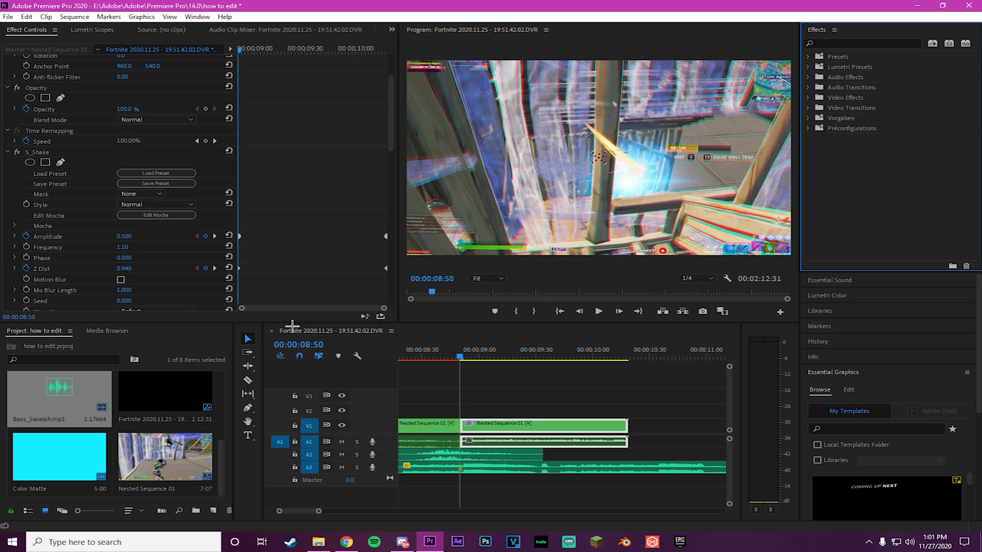
Step: Check the S_Shake Amplitude and Z Dist keyframes at the start and end of the nested clip after the gunshot
click(461, 353)
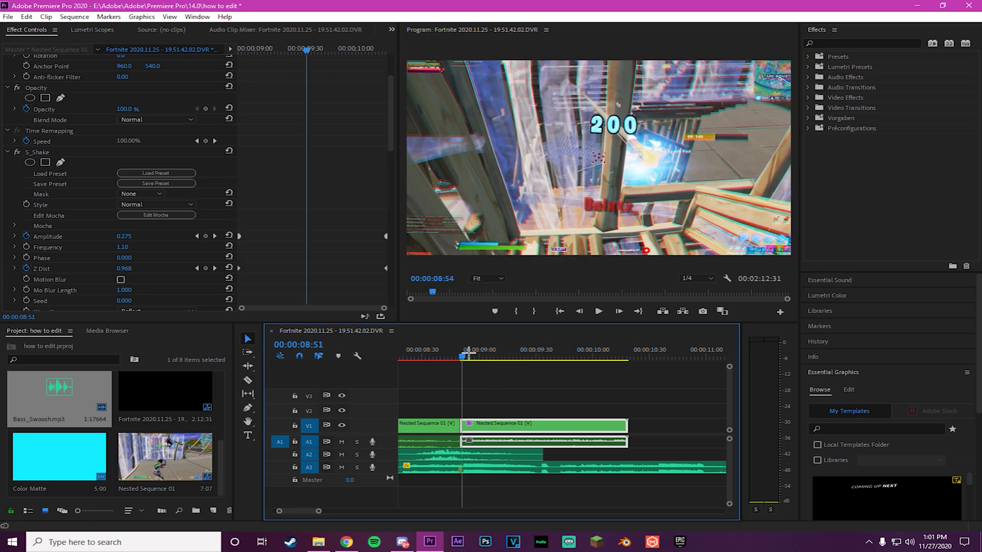
click(629, 365)
key(Left)
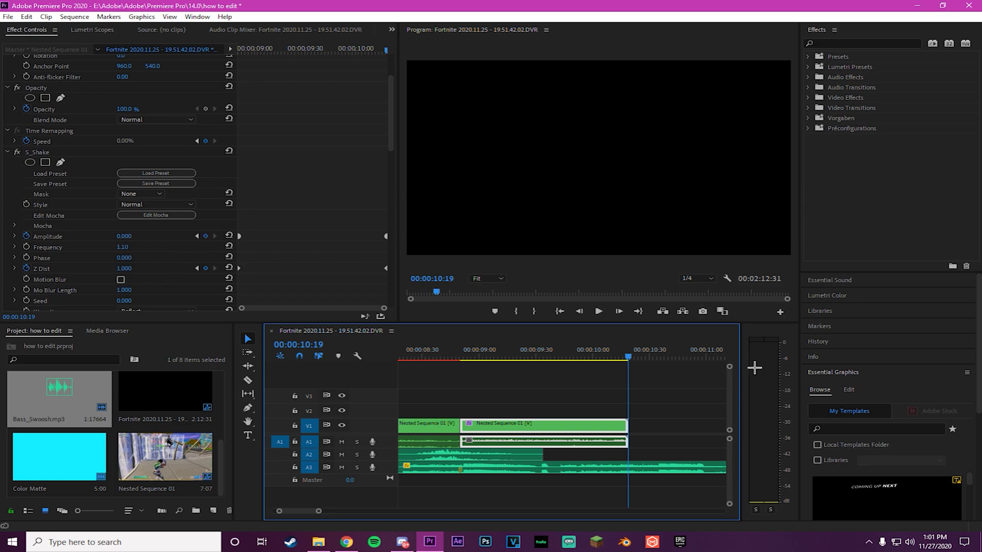
click(618, 357)
drag(618, 357, 423, 340)
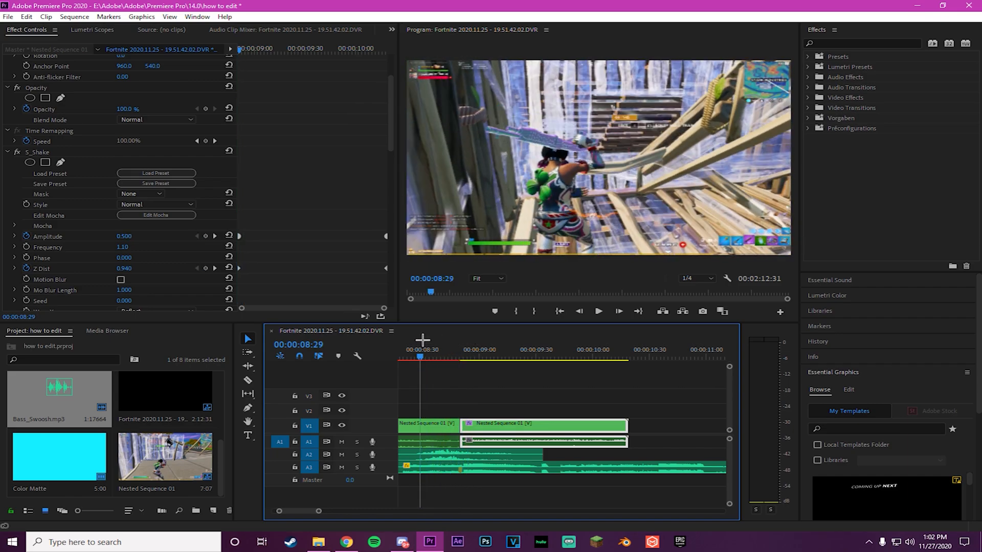
Step: Review the Channels settings at the end of S_Shake and play back the gunshot with the shake effect
scroll(277, 188, down, 15)
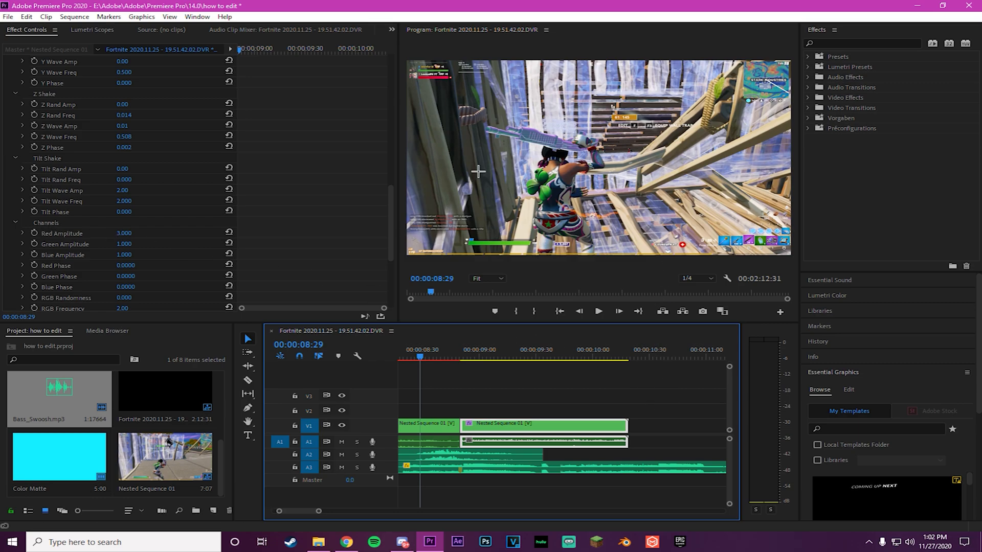
scroll(352, 271, down, 5)
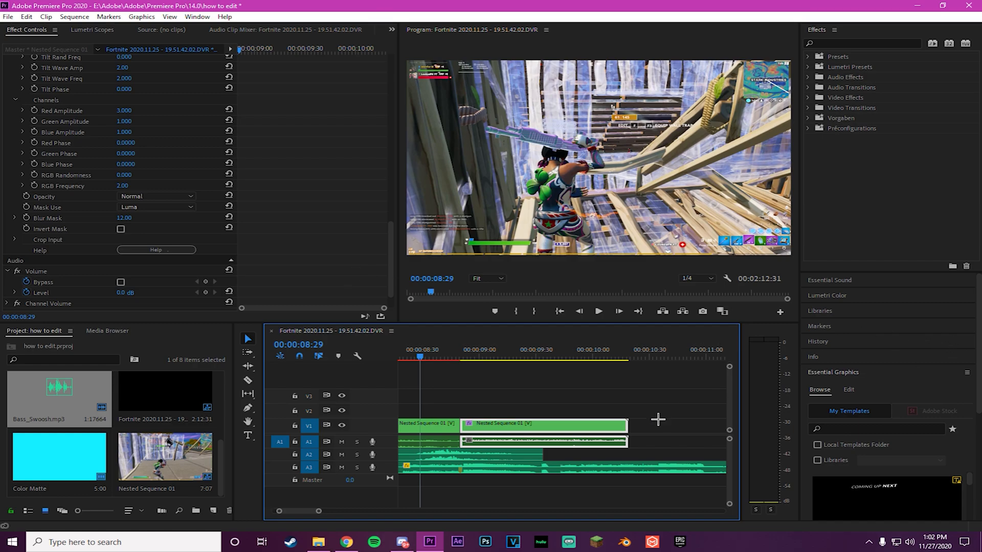
scroll(685, 409, up, 2)
key(space)
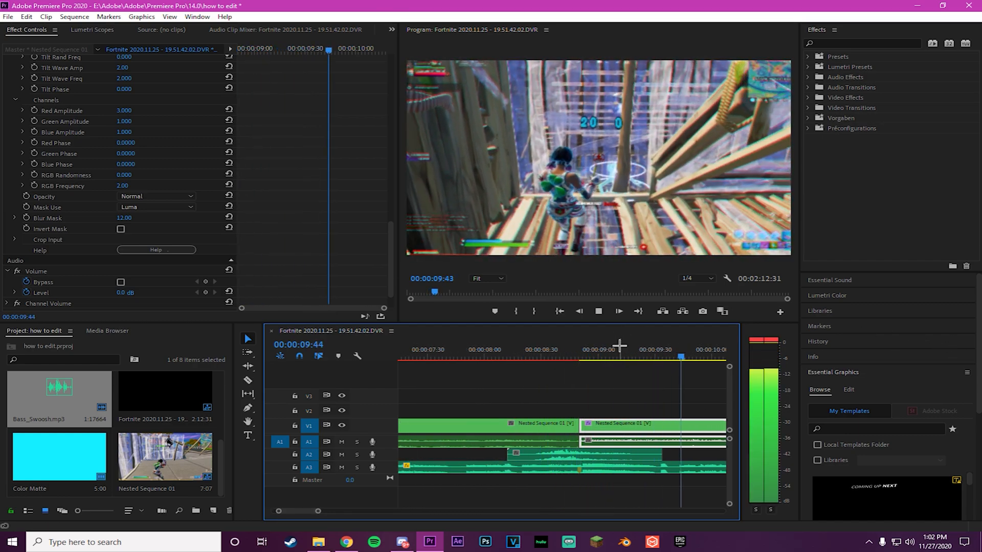
key(space)
Step: Find the next beat of the song and add a marker to the song clip at 00:00:14:20
scroll(561, 428, up, 4)
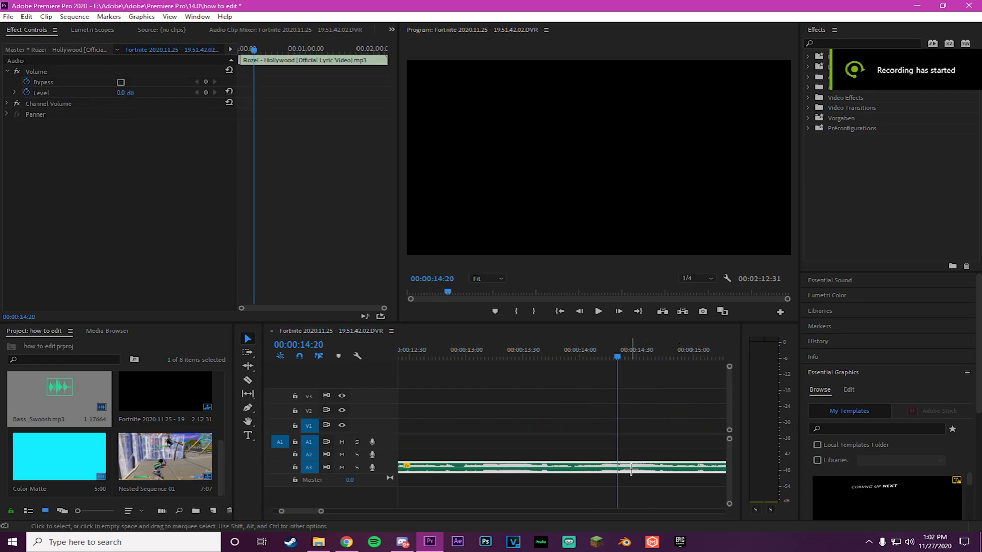
key(space)
key(space)
click(618, 355)
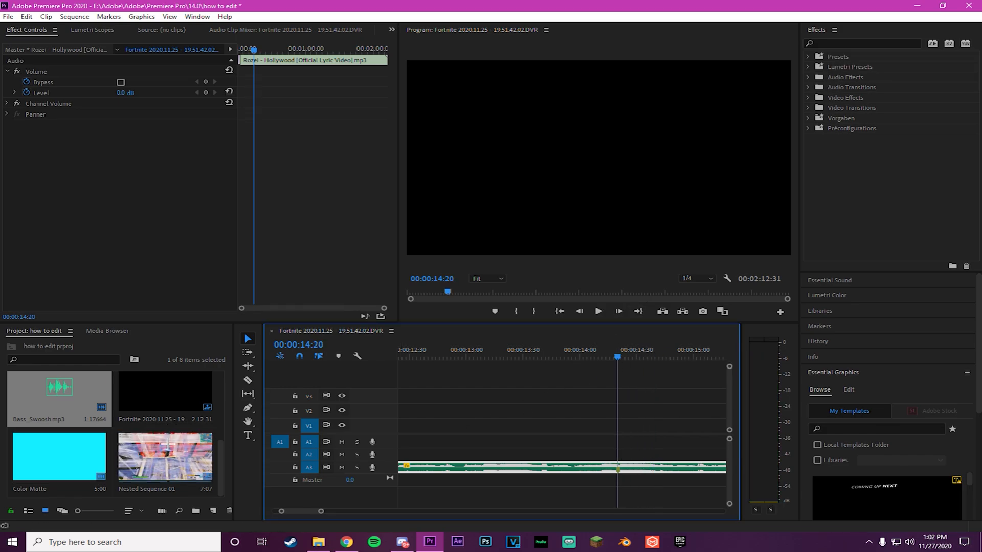
Step: Place the gameplay clip Fortnite 2020.11.26 - 14.41.33.09.DVR.mp4 on track V1 at the beat marker at 00:00:14:20
scroll(167, 444, up, 2)
drag(61, 455, 625, 429)
scroll(620, 396, down, 2)
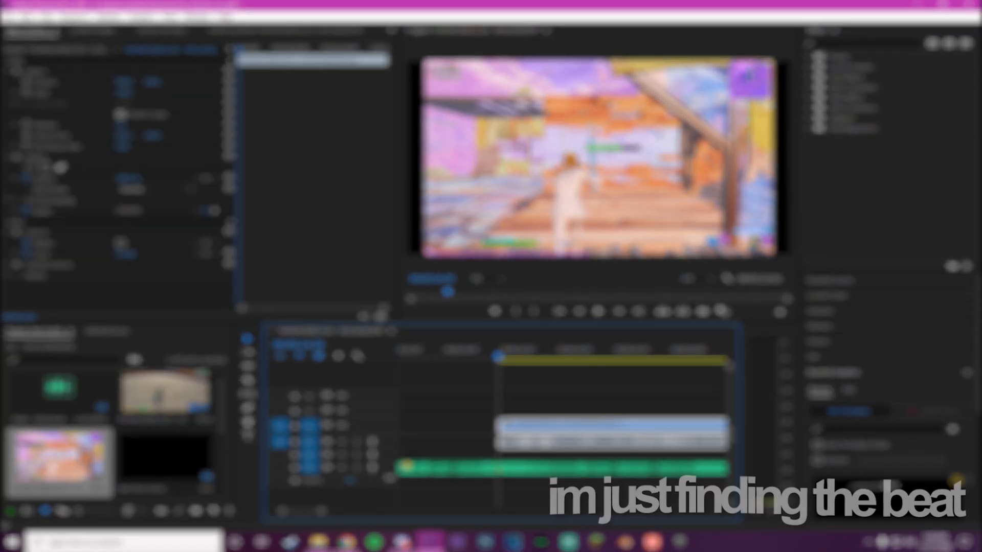
Step: Disable uniform scale for the second gameplay clip and stretch it to fill the frame with a scale width of 110.8
click(120, 114)
double_click(476, 156)
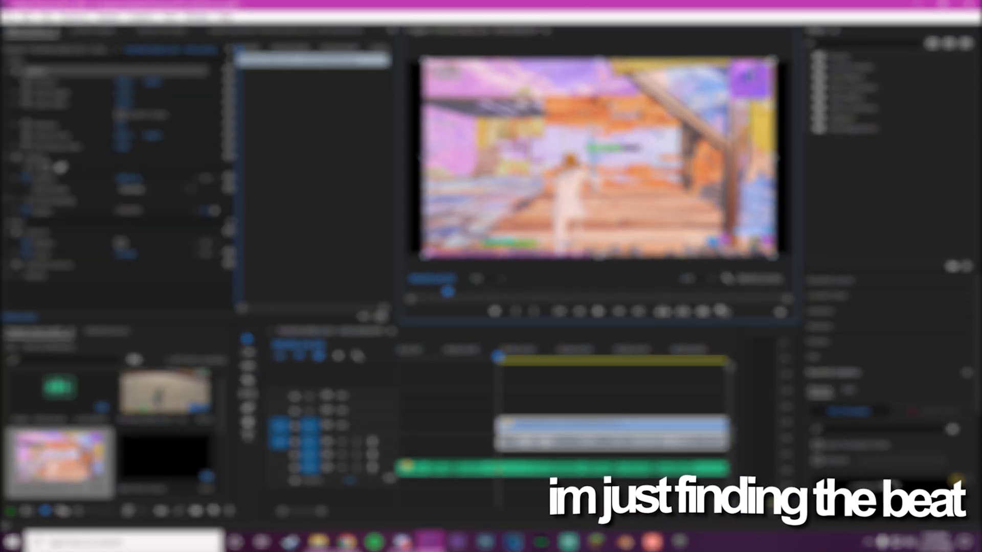
drag(421, 156, 406, 156)
click(563, 381)
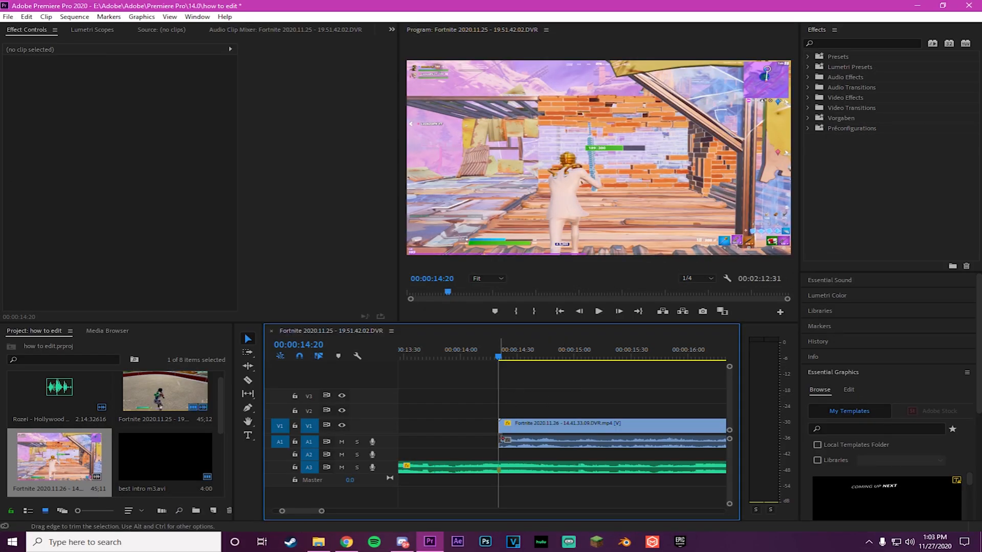
Step: Align the second gameplay clip's shot with the song's beat marker at 00:00:14:20 and extend the clip's start before the beat
key(backslash)
mouse_move(433, 427)
mouse_down()
mouse_move(525, 434)
mouse_move(496, 424)
mouse_move(445, 429)
mouse_up()
key(backslash)
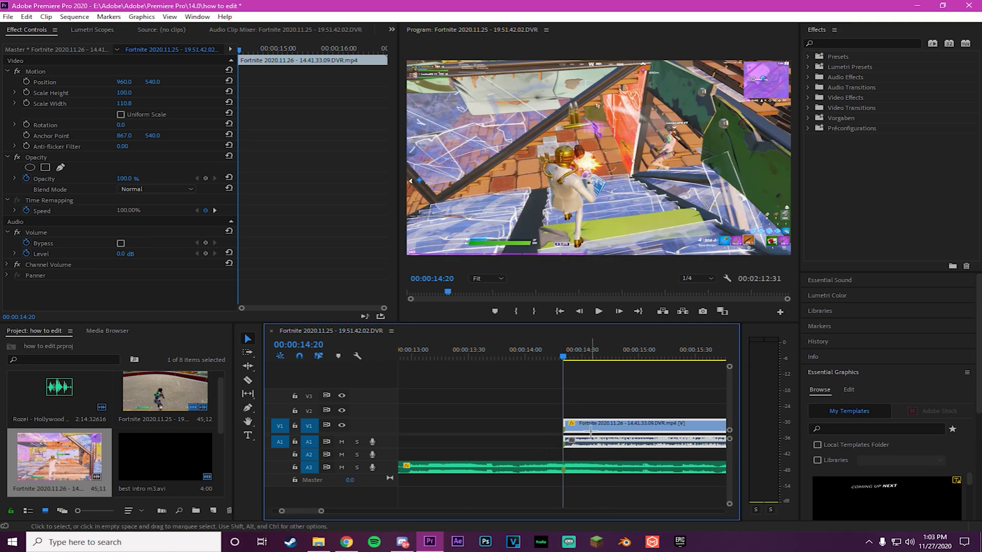
drag(580, 429, 515, 430)
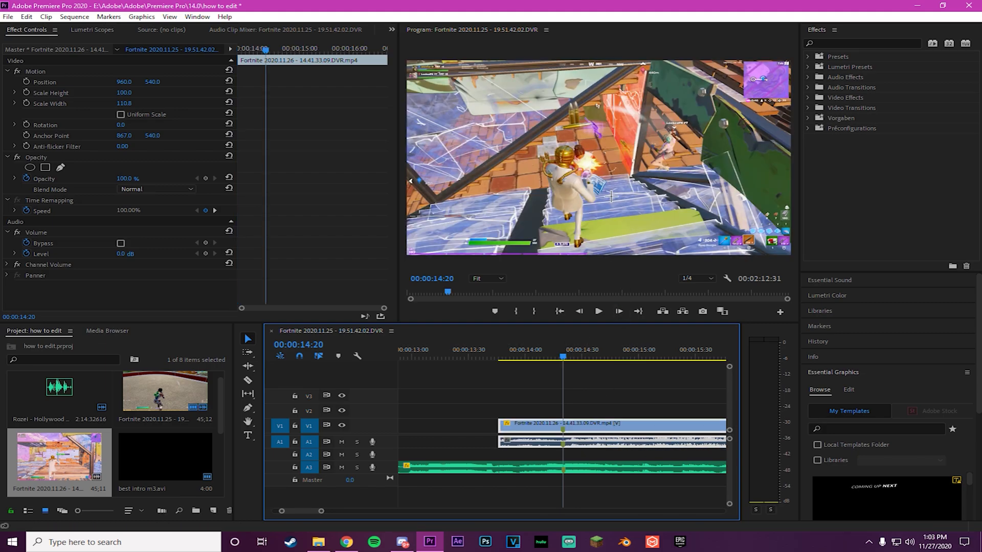
key(Right)
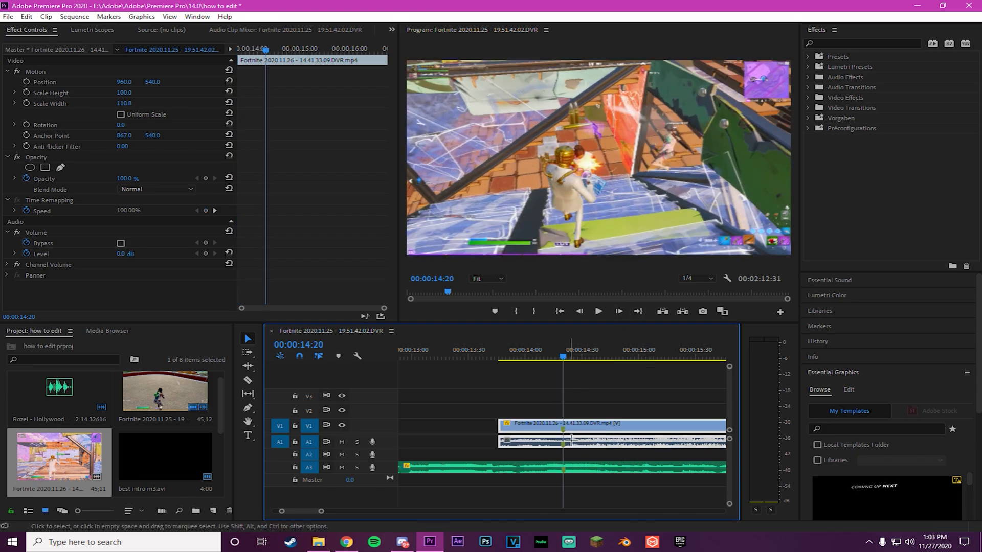
drag(586, 429, 585, 427)
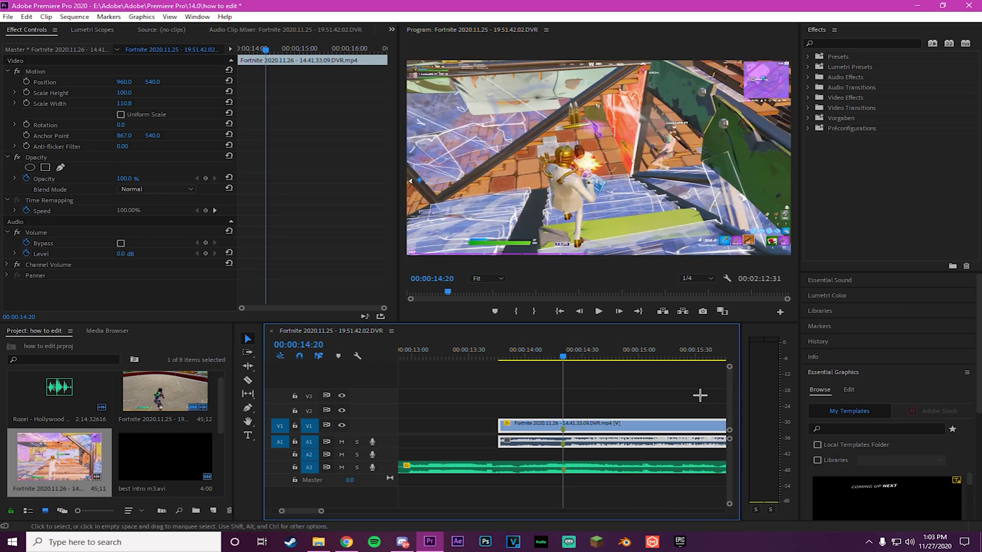
click(300, 357)
mouse_move(612, 426)
mouse_down()
mouse_move(589, 426)
mouse_move(679, 433)
mouse_move(616, 427)
mouse_up()
Step: Extend the start of the second gameplay clip back to the end of the nested sequence on V1
click(442, 353)
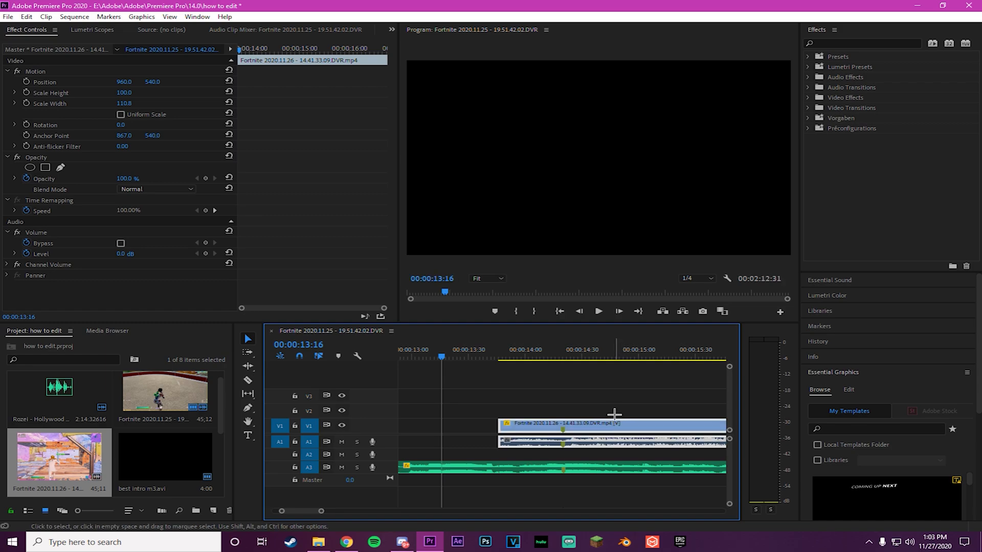
scroll(516, 427, up, 11)
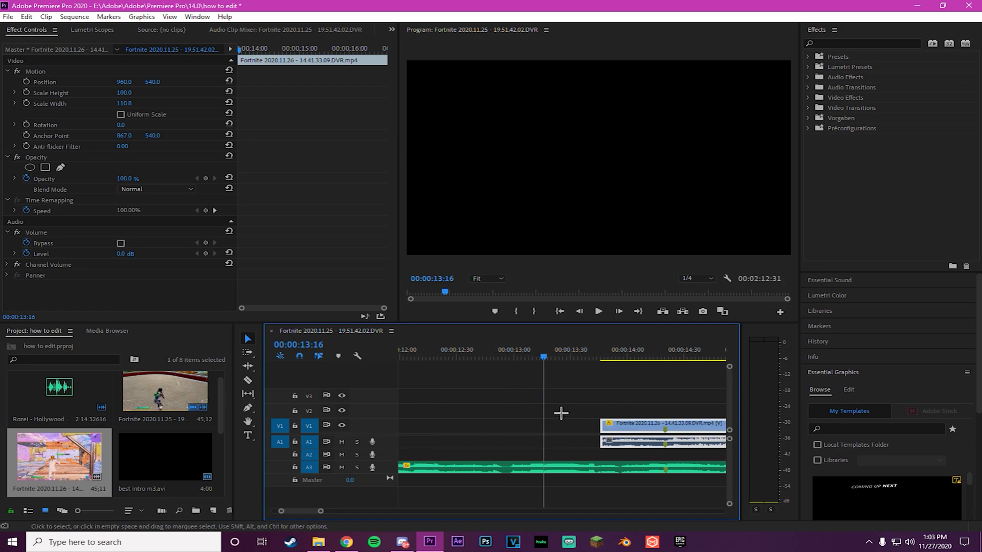
drag(685, 426, 464, 421)
scroll(470, 421, up, 5)
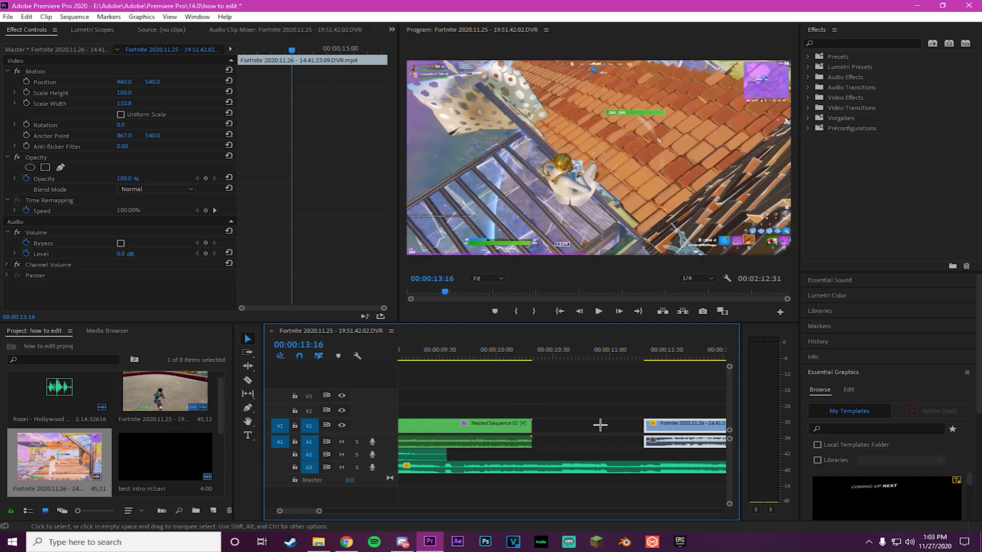
drag(647, 432, 533, 429)
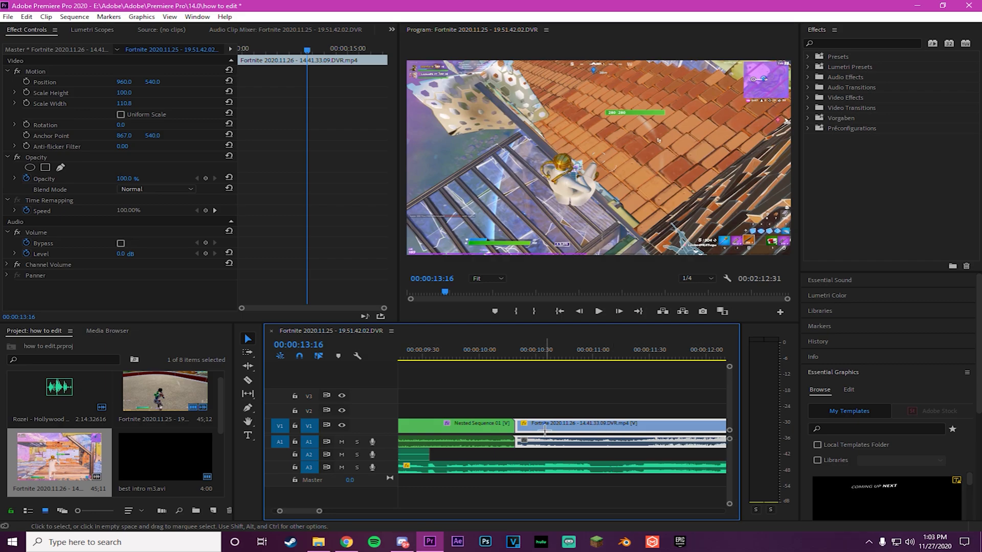
Step: Put the second gameplay clip on V2 and A2, overlapping the nested clip from about 00:00:09:37, and play back the overlap
drag(545, 426, 438, 454)
click(488, 357)
key(space)
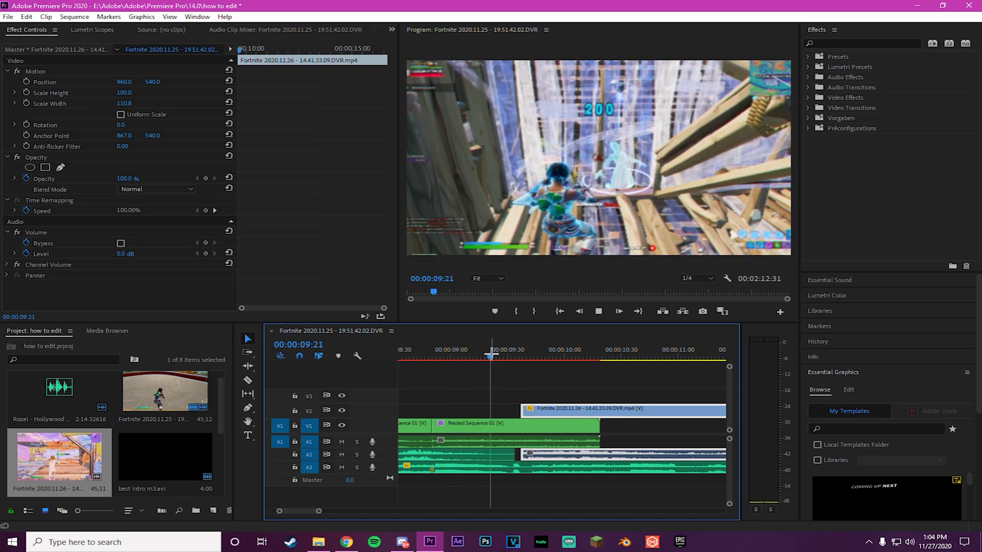
key(space)
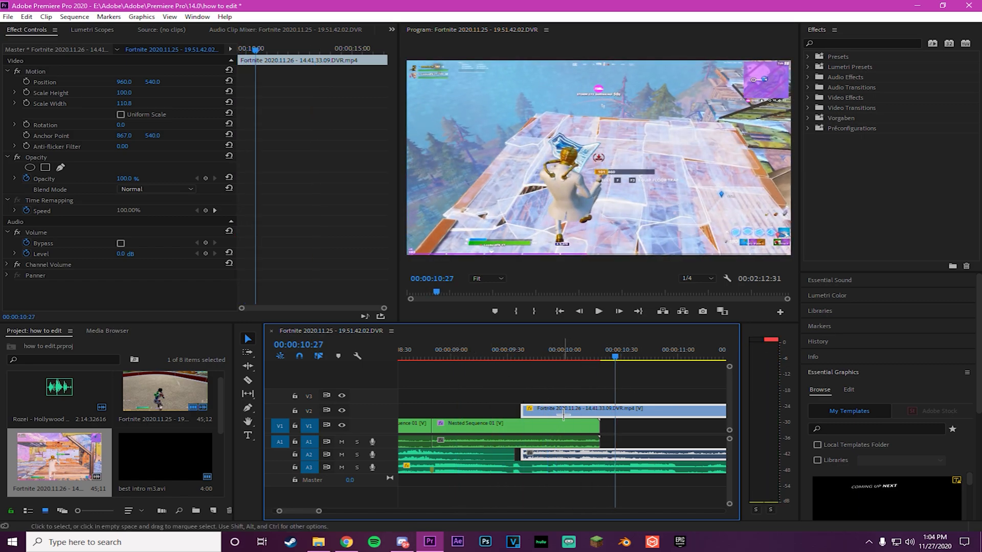
Step: Lower the audio gain of the second gameplay clip
right_click(563, 414)
click(608, 317)
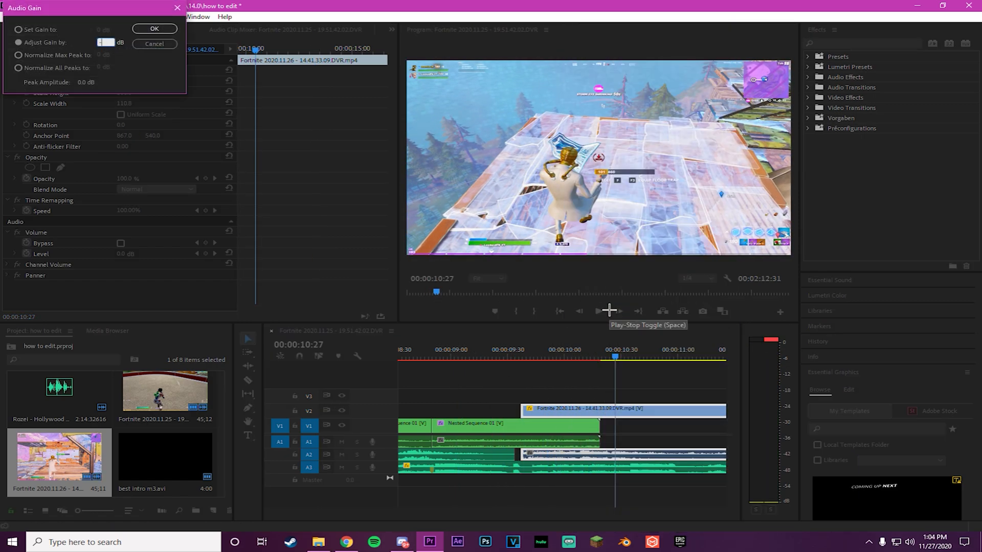
key(Return)
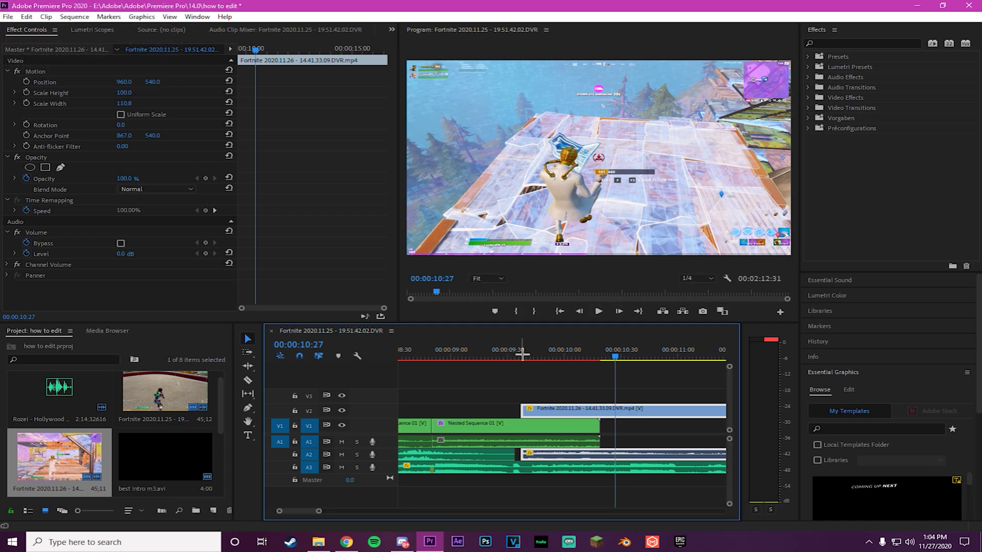
Step: Split the second gameplay clip on V2 at 00:00:10:25, just past the end of the nested sequence on V1
scroll(572, 425, down, 3)
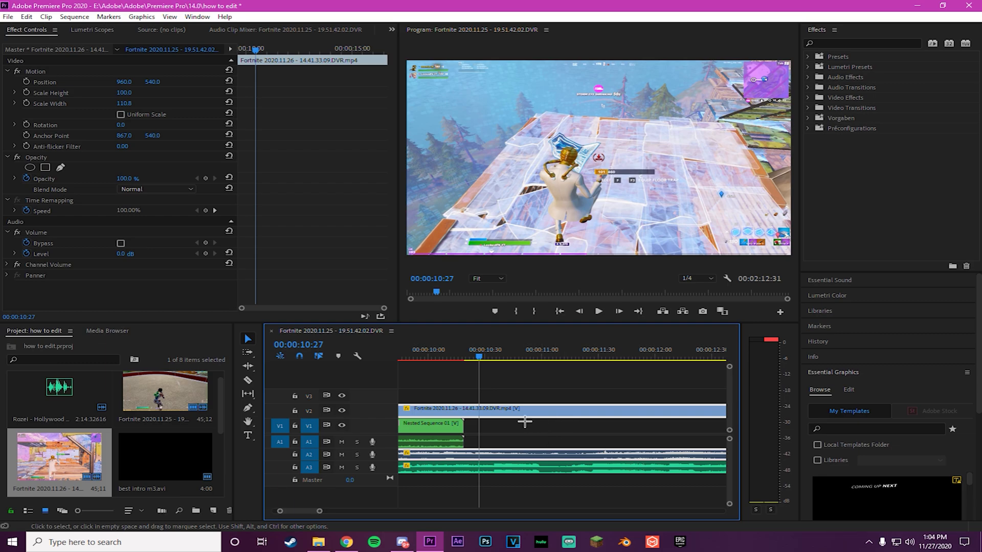
scroll(450, 364, up, 1)
click(543, 355)
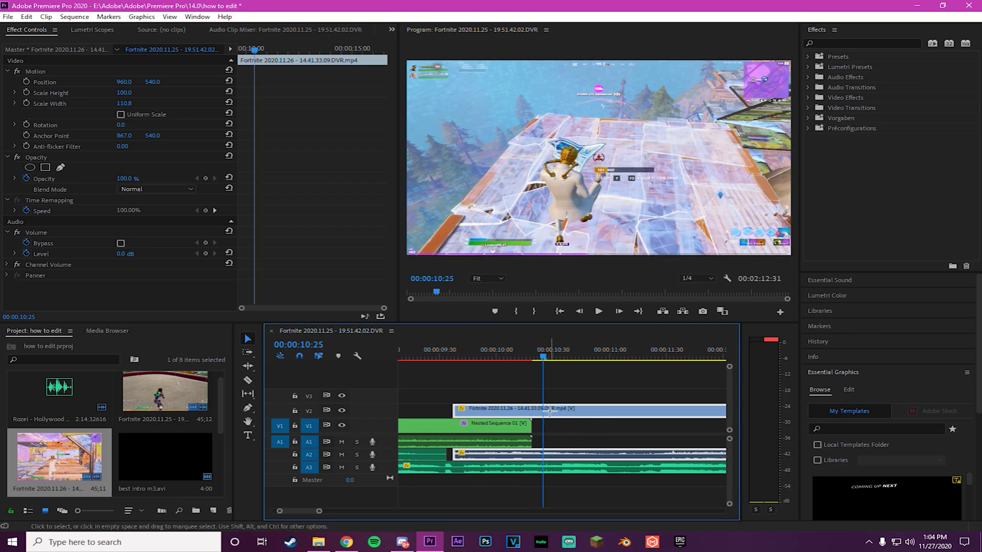
key(c)
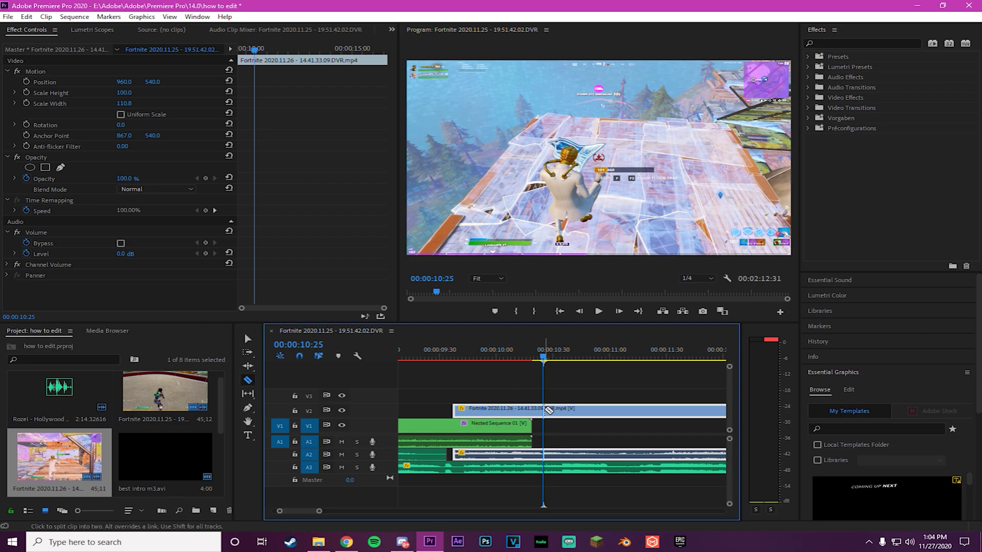
click(544, 411)
key(v)
Step: Move the part of the second gameplay clip after the cut down to V1 and A1
scroll(572, 407, down, 2)
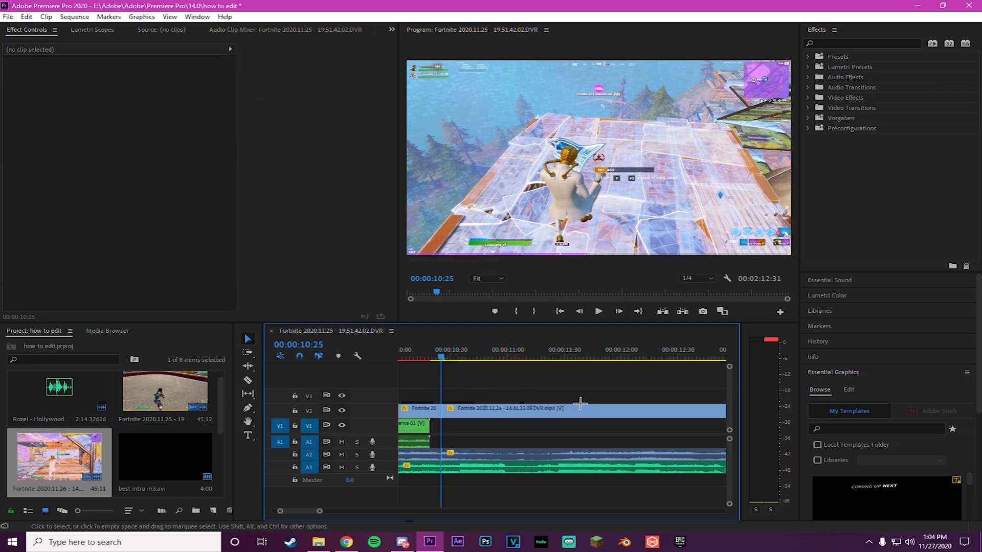
scroll(656, 416, up, 2)
drag(554, 413, 563, 440)
scroll(583, 432, up, 2)
Step: Nest the short overlapping piece of the gameplay clip on V2 as Nested Sequence 02
click(580, 409)
right_click(600, 413)
click(634, 252)
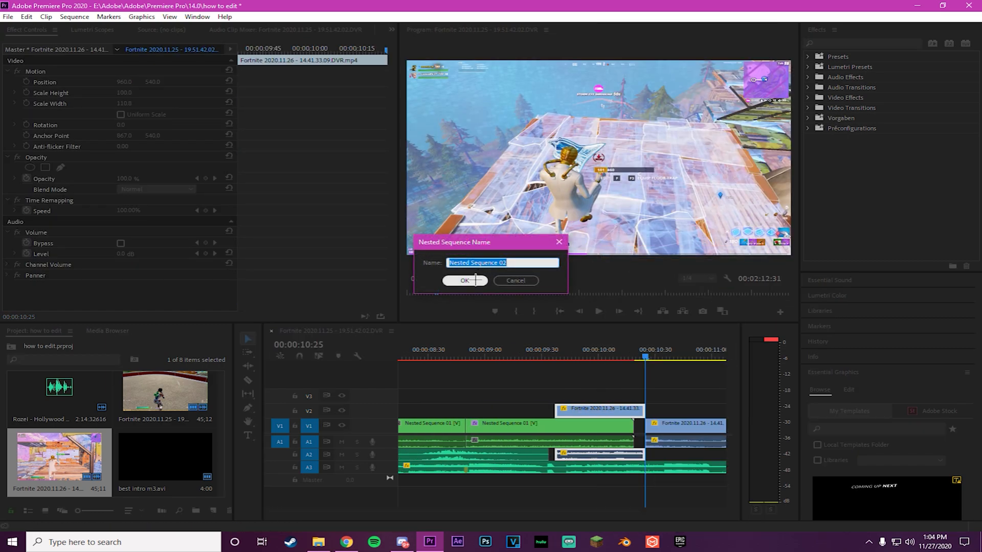
click(466, 281)
Step: Start a Position keyframe for Nested Sequence 02 at its first frame, 00:00:09:37, and set its Scale to 50
click(555, 353)
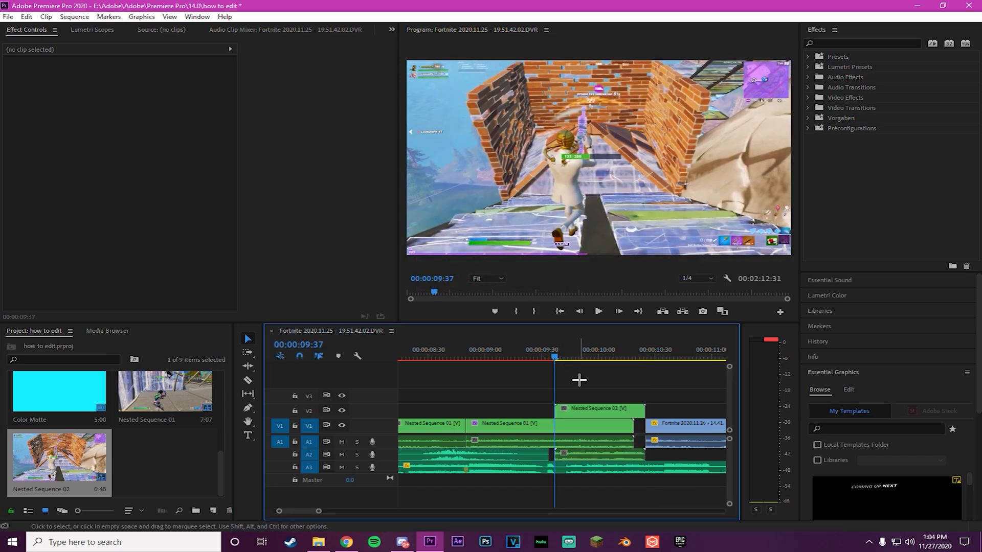
click(569, 412)
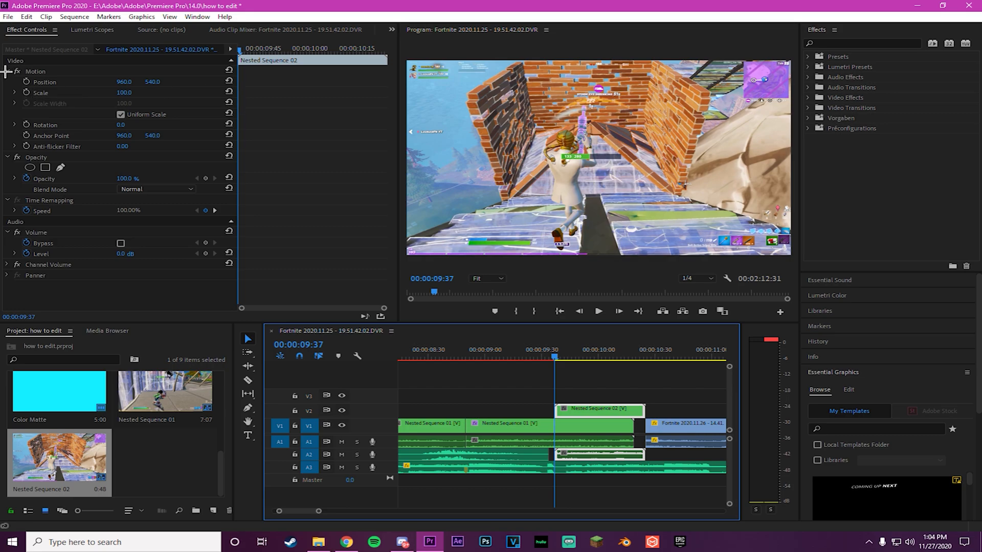
click(27, 82)
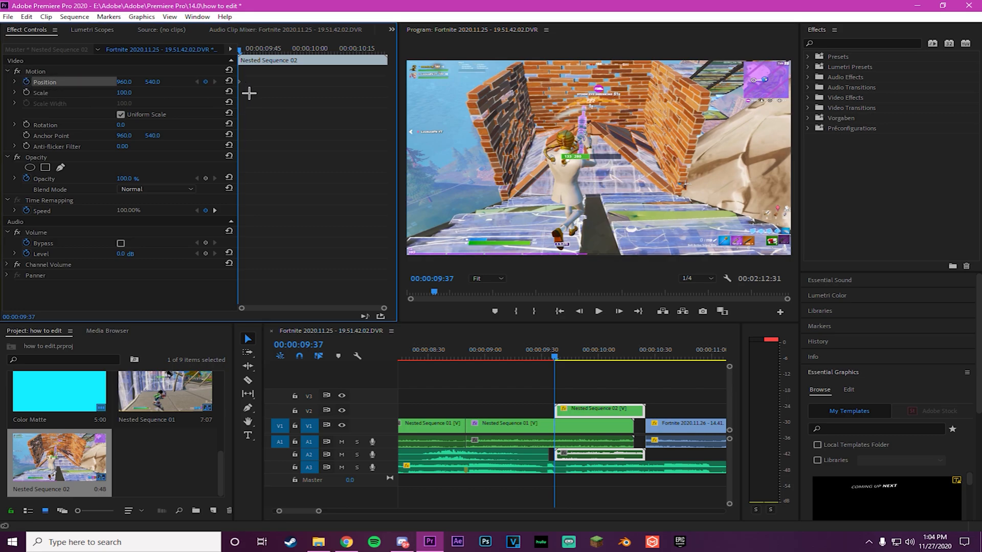
click(131, 91)
text(60)
key(Return)
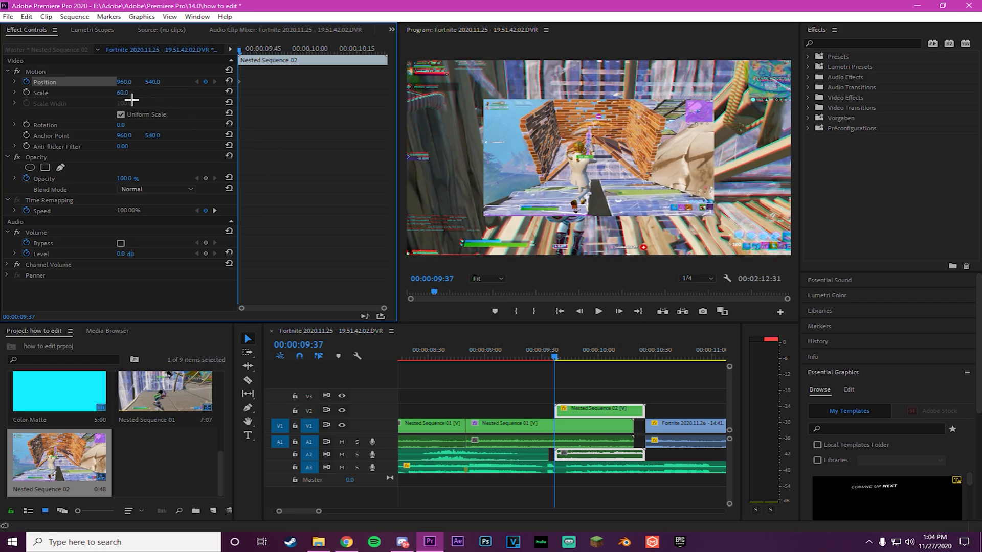
click(132, 91)
key(Return)
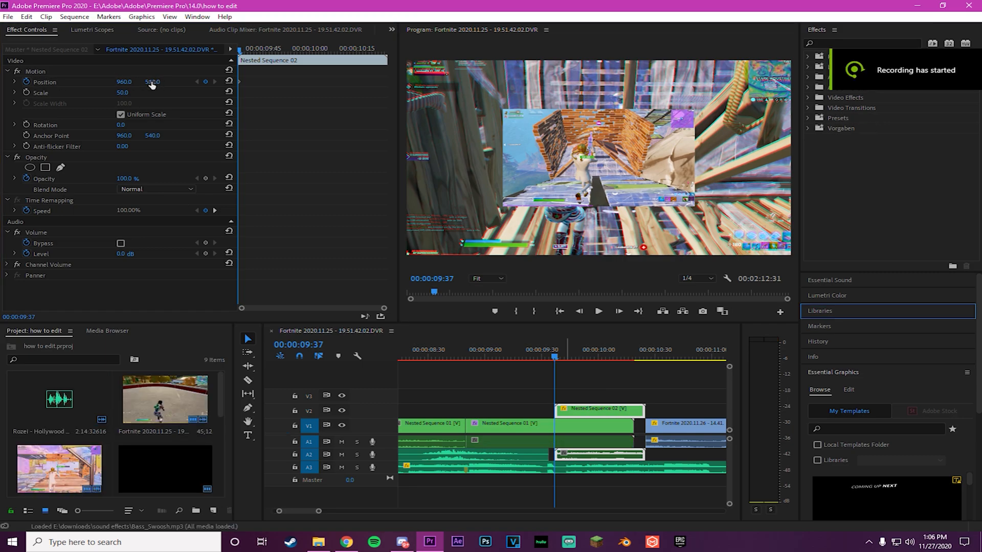
Step: Animate Nested Sequence 02's vertical position from -290 at its first frame to the default 540 at 00:00:09:58
drag(152, 82, 61, 82)
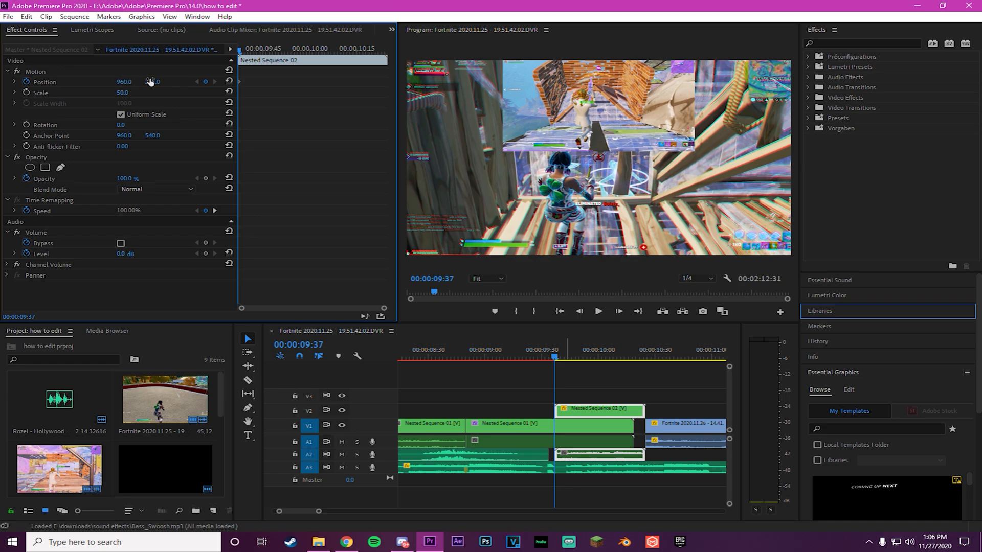
drag(152, 82, 15, 82)
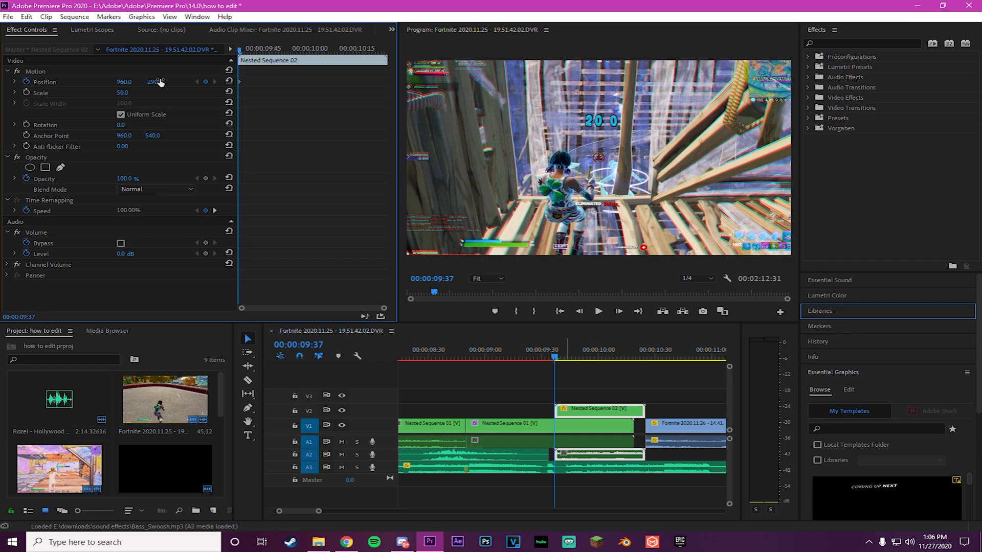
drag(555, 357, 593, 357)
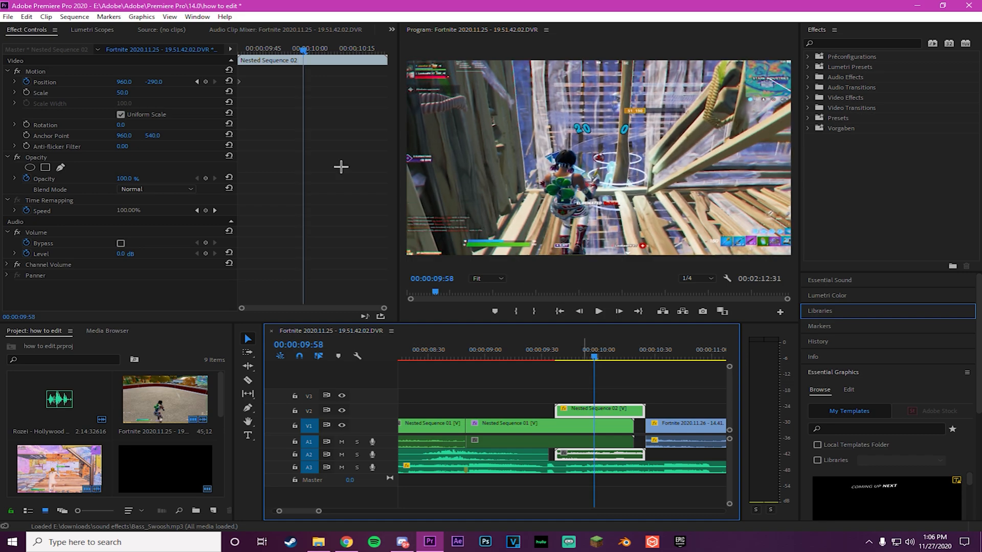
click(229, 80)
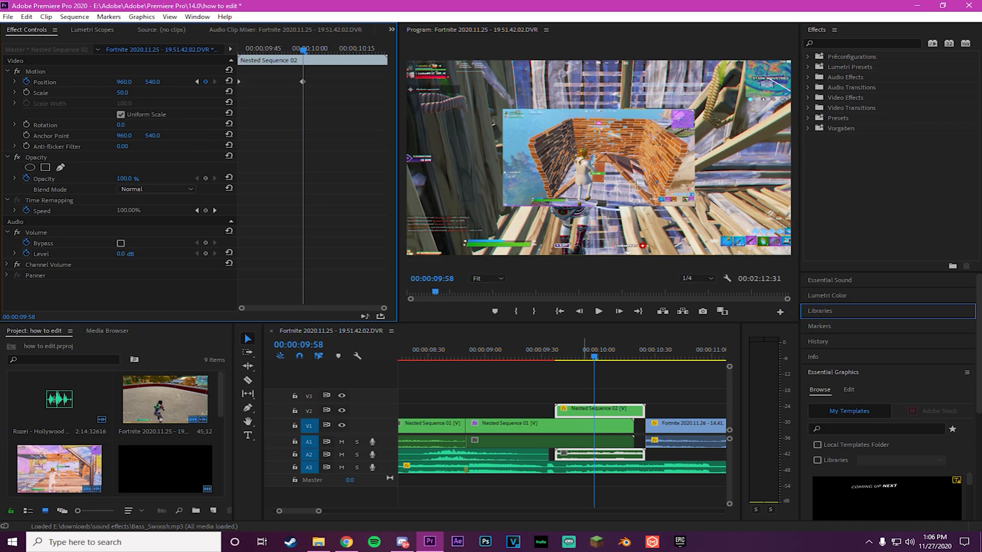
Step: Keyframe Nested Sequence 02's Scale from 50 at 00:00:09:59 to 100 at 00:00:10:18
key(Right)
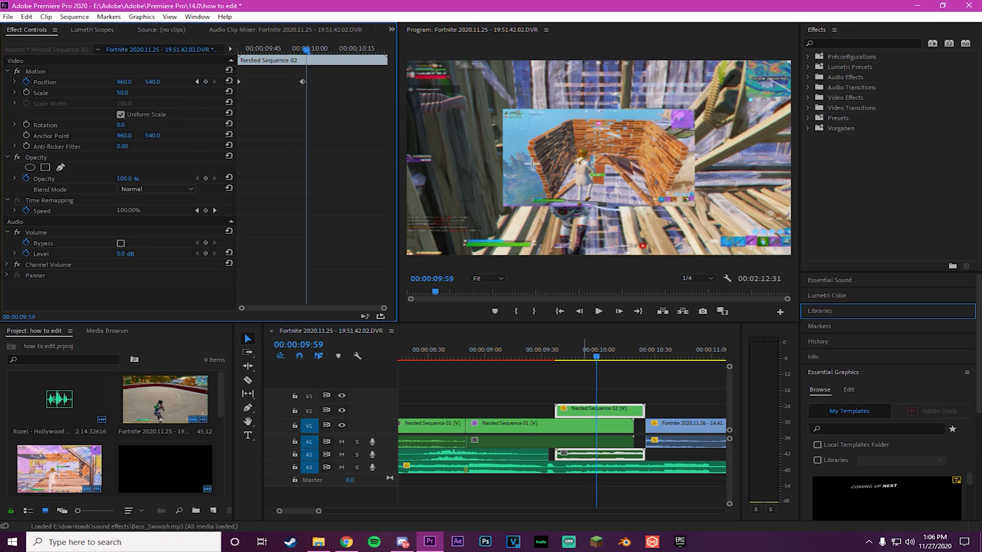
click(26, 92)
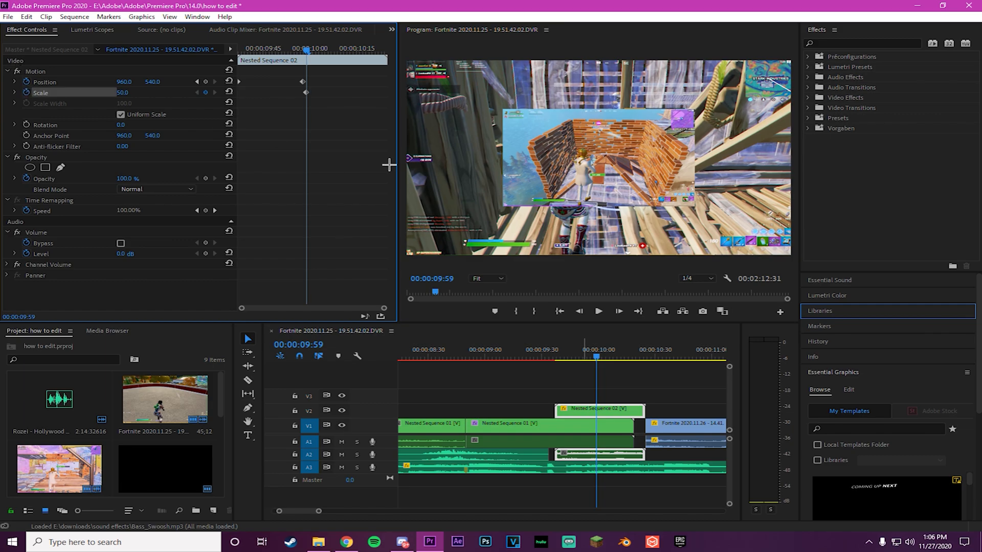
drag(595, 358, 633, 360)
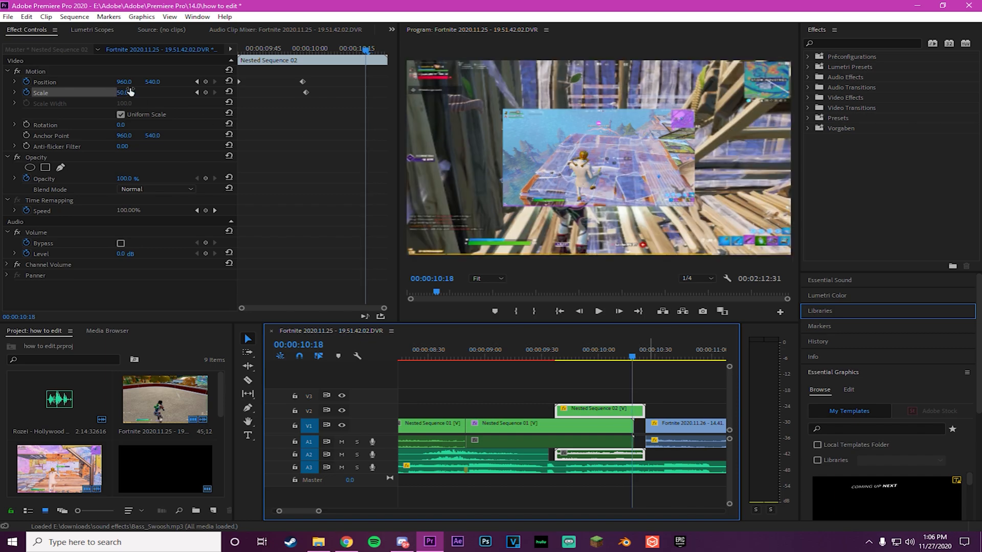
click(229, 92)
Step: Play back the slide-in and zoom animation of Nested Sequence 02 from its start
click(553, 354)
key(space)
key(space)
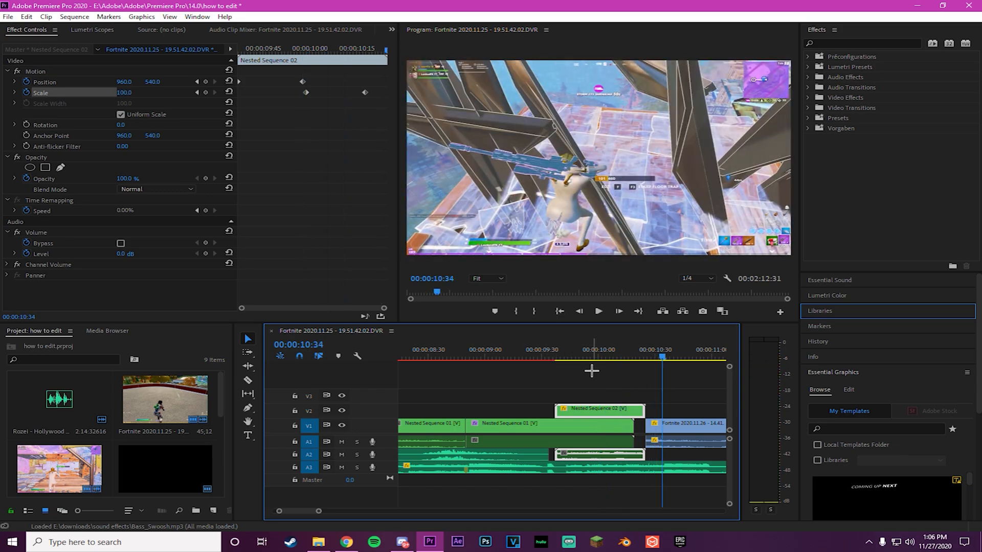
drag(552, 353, 580, 356)
key(space)
key(space)
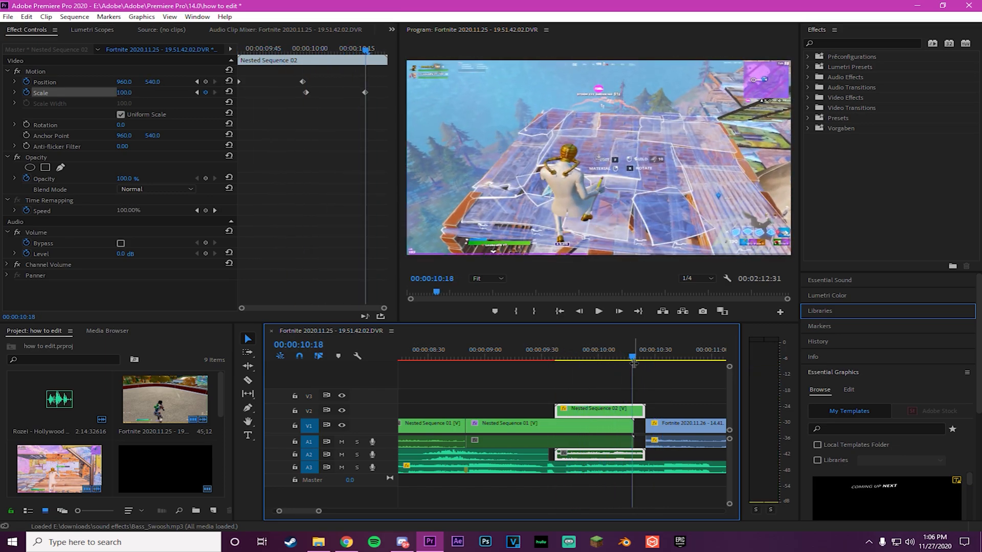
Step: Find "lens blur" in the effects and apply BCC Lens Blur OBS to the Nested Sequence 01 clip beneath the overlay on V1
click(555, 352)
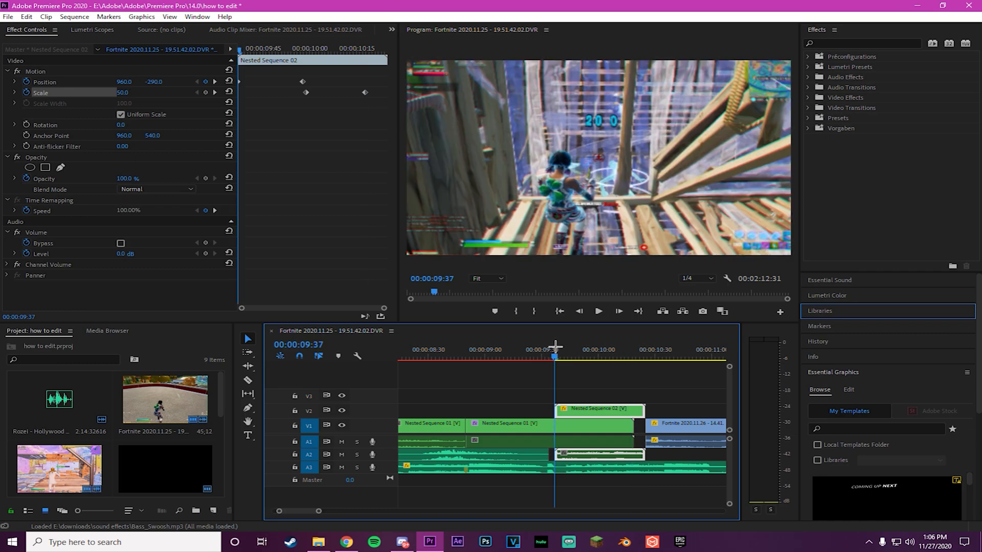
click(600, 426)
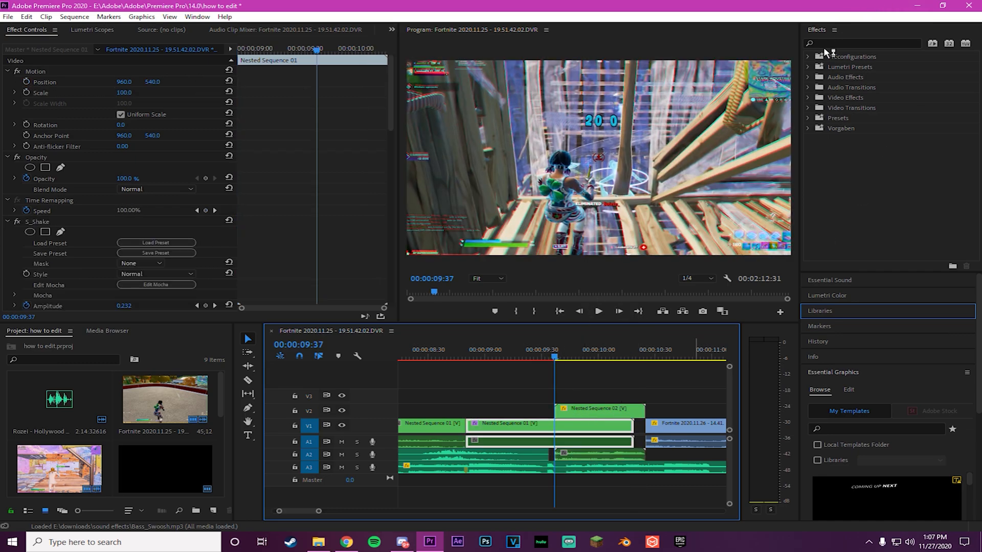
click(867, 44)
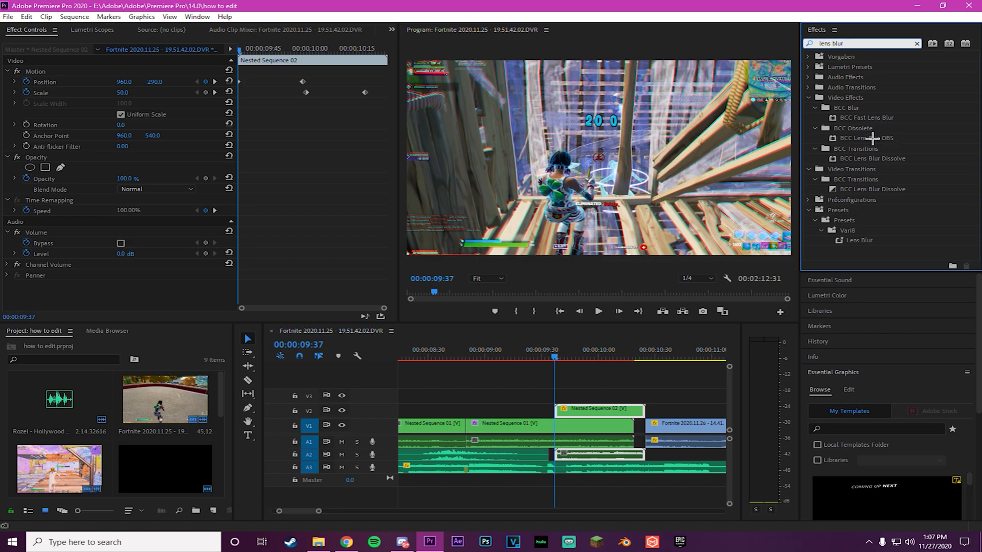
drag(873, 139, 572, 433)
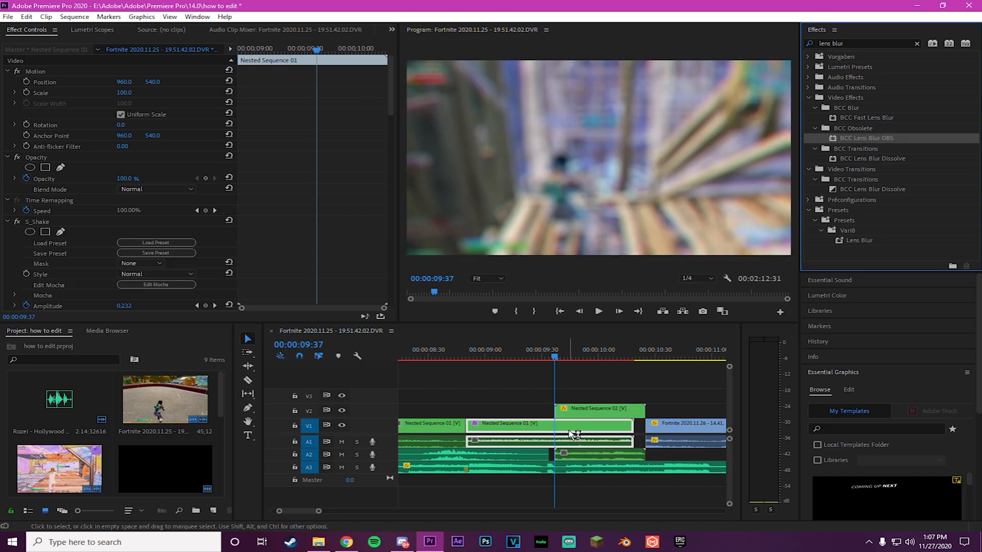
Step: Keyframe the lens blur's Iris Scale on Nested Sequence 01 from 0 at 00:00:09:37 to 5 at 00:00:09:48
scroll(294, 186, down, 5)
drag(393, 142, 391, 275)
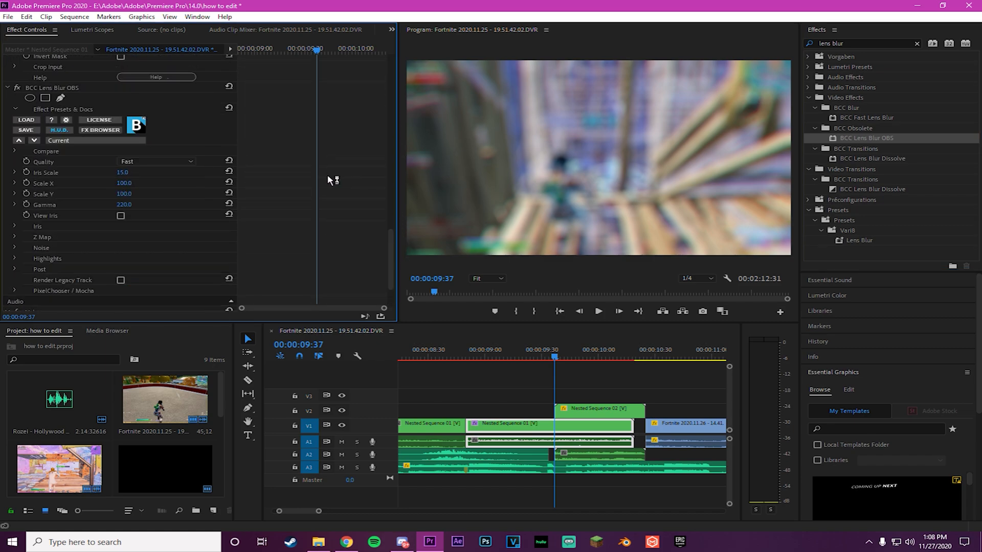
click(26, 173)
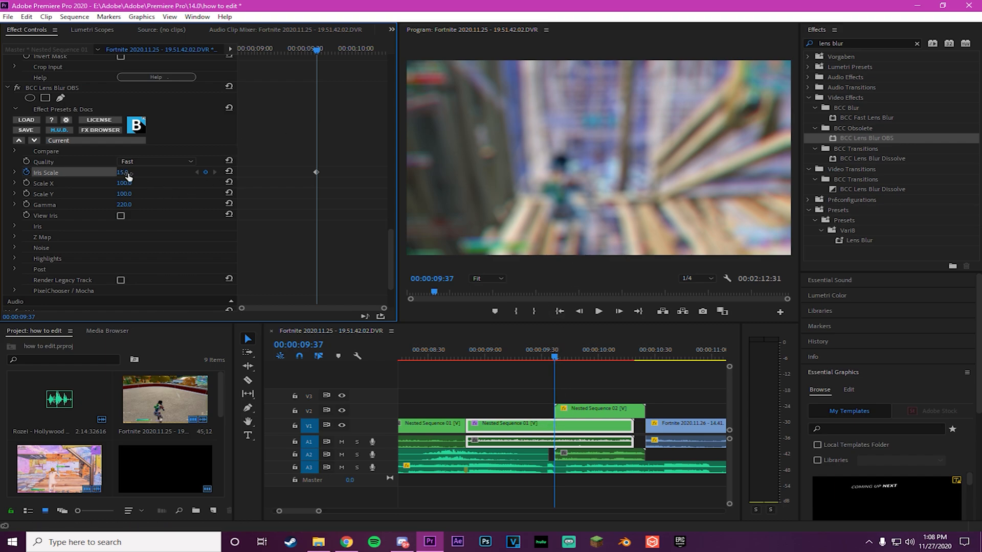
drag(124, 174, 108, 173)
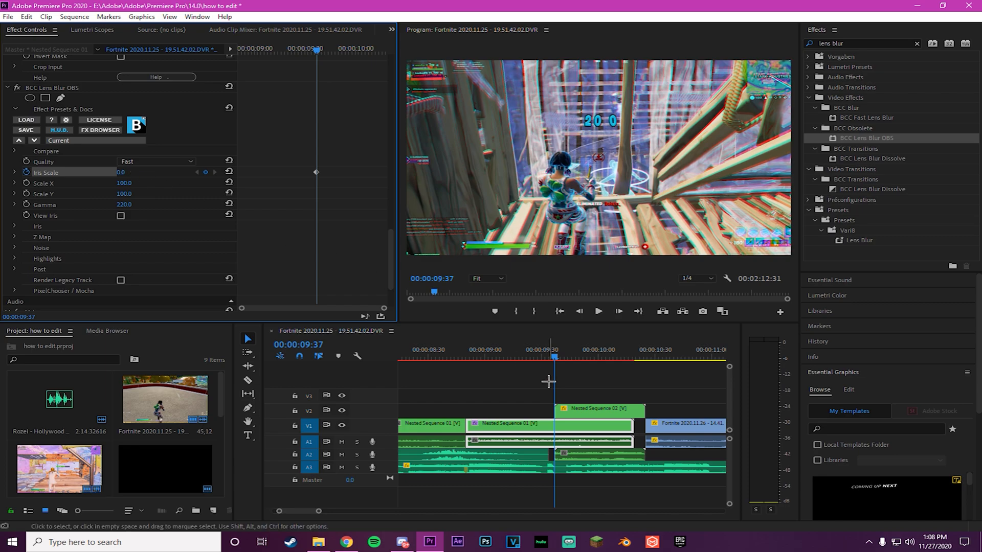
drag(568, 358, 574, 356)
click(131, 172)
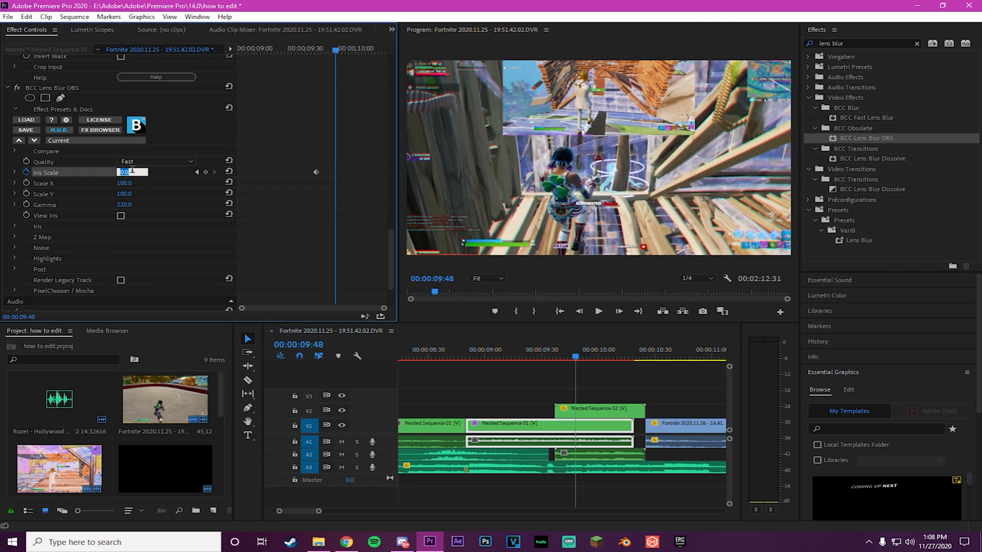
key(Return)
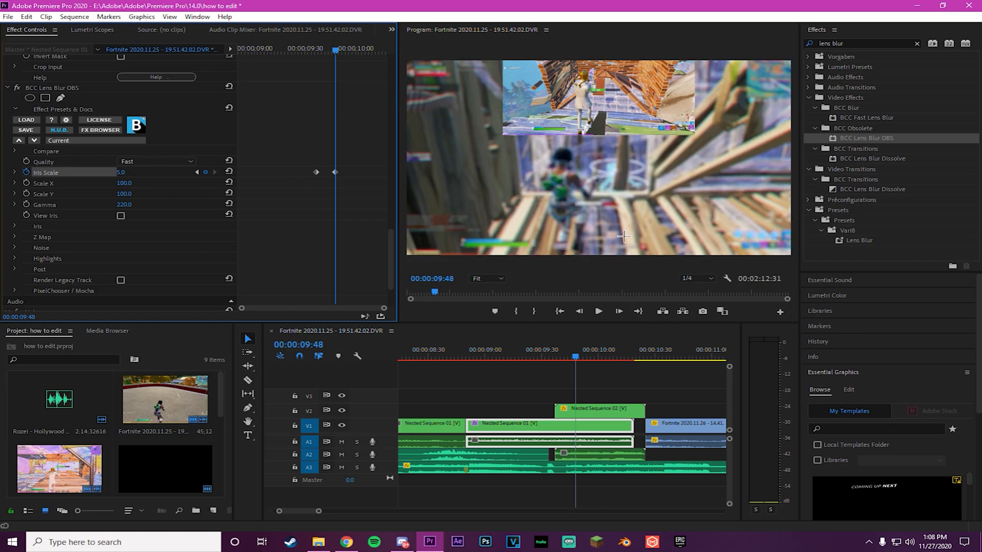
Step: Search the effects for "drop shadow" and apply the Perspective Drop Shadow to Nested Sequence 02 on V2
mouse_move(579, 349)
mouse_down()
mouse_move(544, 358)
mouse_move(634, 358)
mouse_move(583, 358)
mouse_up()
click(616, 412)
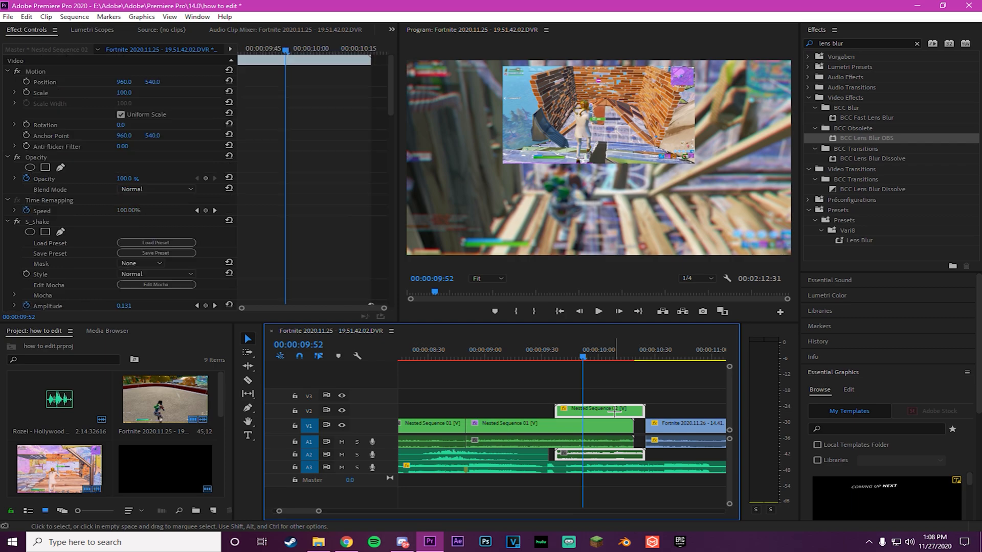
click(849, 43)
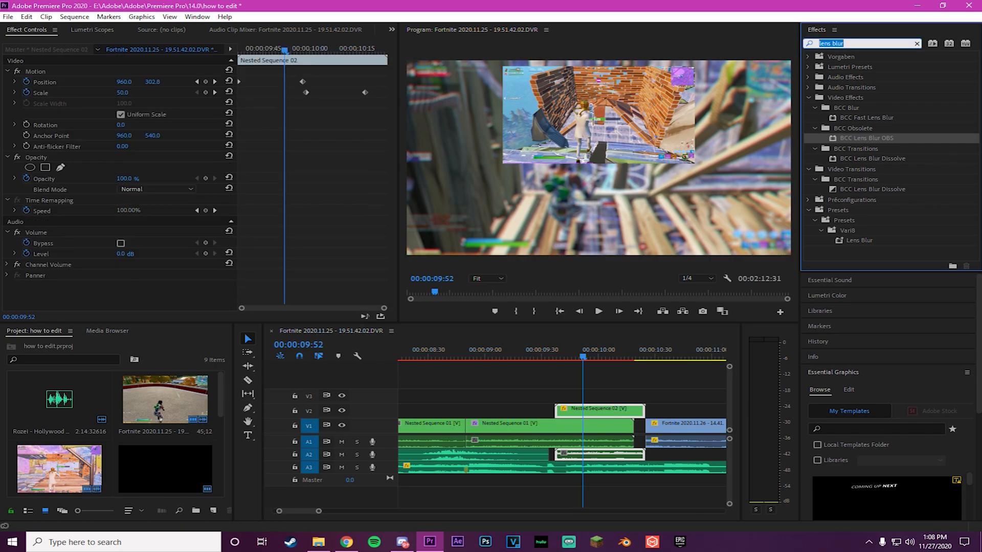
text(d)
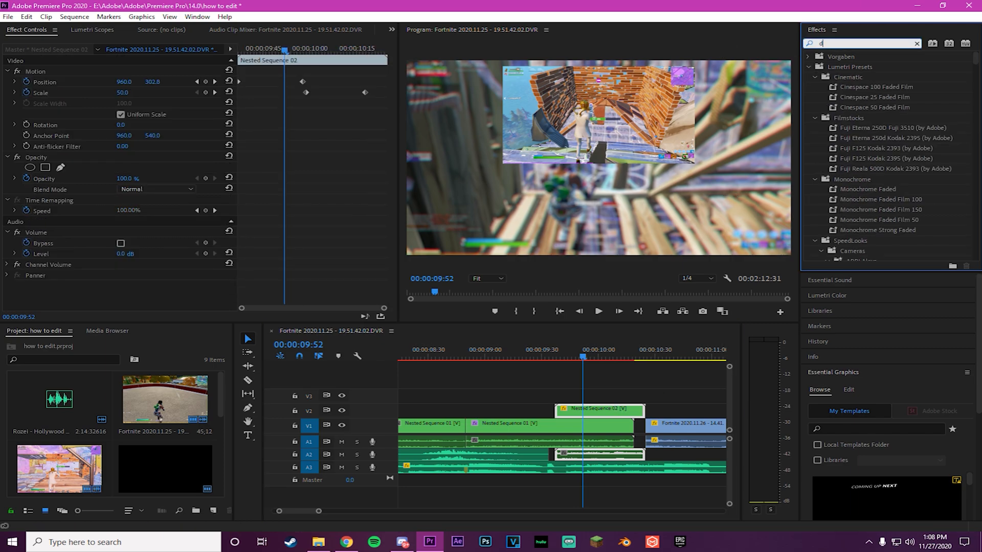
text(rop shadow)
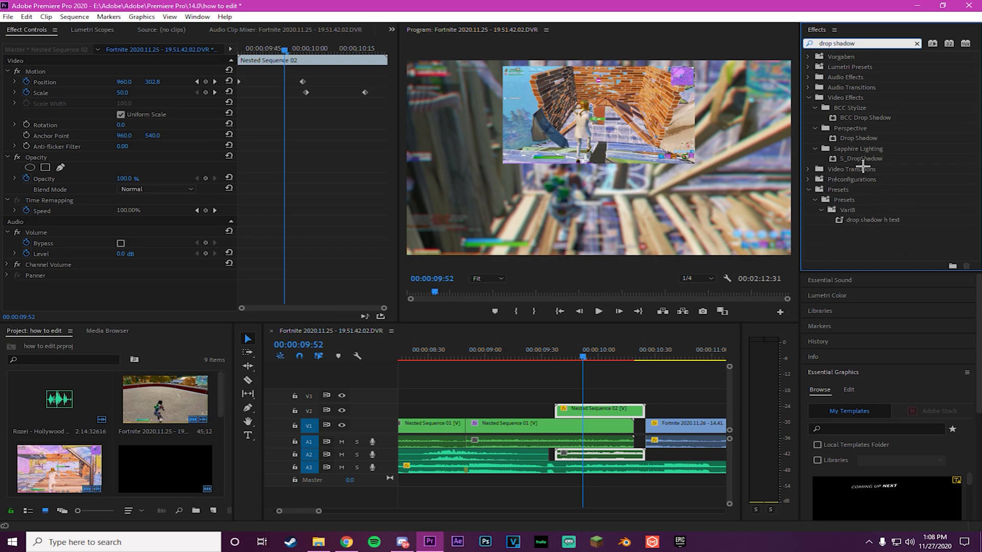
click(855, 139)
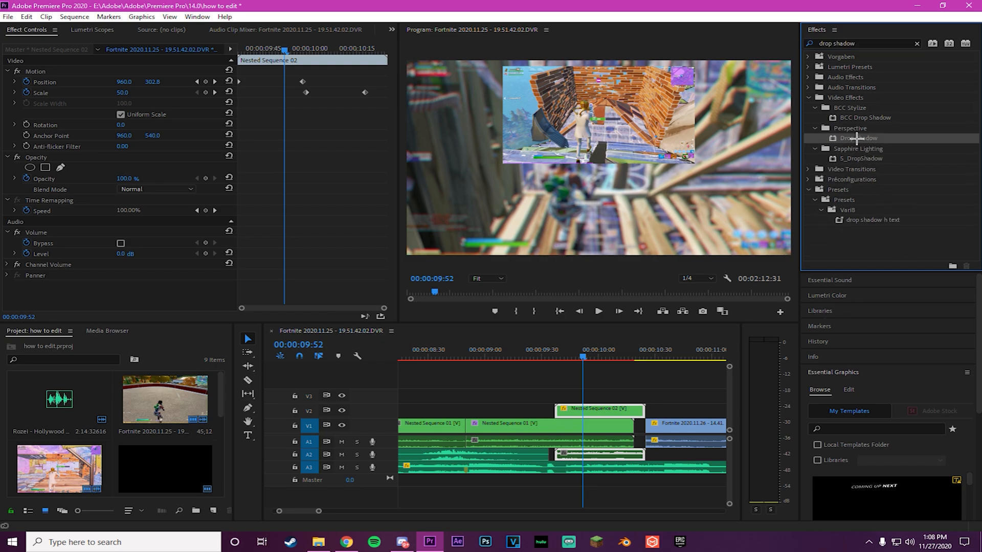
drag(855, 139, 606, 415)
Step: Set the Drop Shadow opacity on Nested Sequence 02 to 100%, with the playhead at 00:00:09:59
click(592, 354)
drag(592, 355, 597, 354)
scroll(172, 174, down, 3)
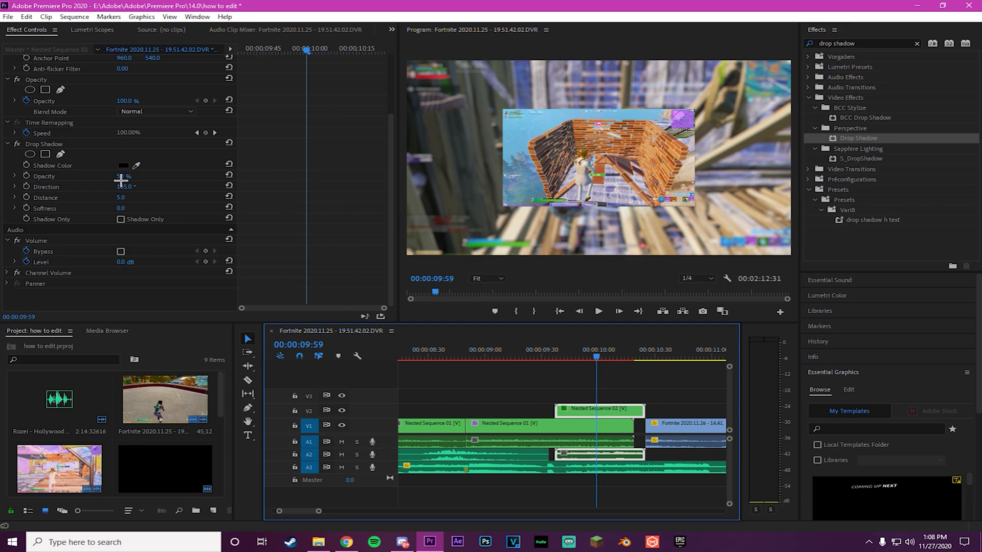
drag(124, 180, 151, 180)
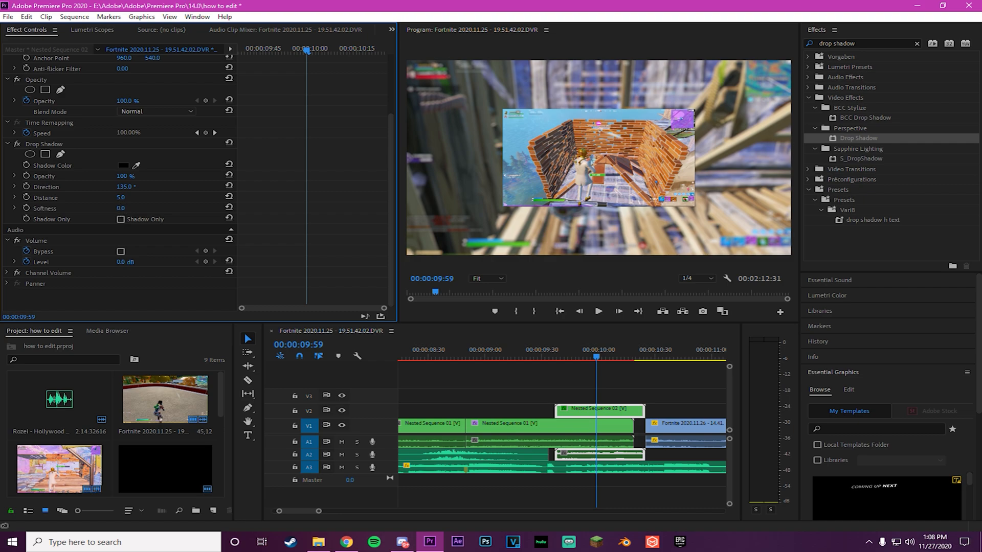
Step: Set the Drop Shadow softness on Nested Sequence 02 to 30 and paste several copies of the effect onto the clip
drag(121, 208, 136, 208)
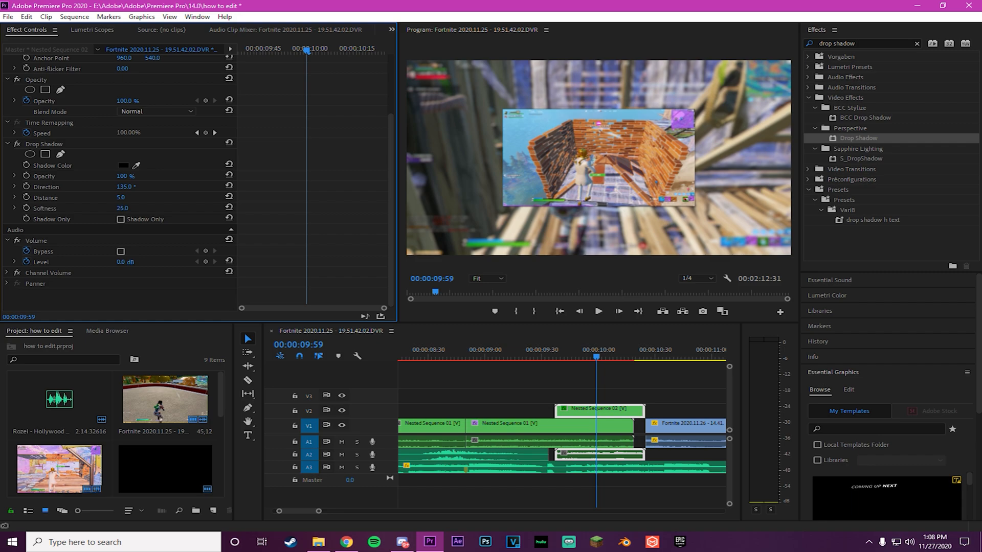
click(84, 144)
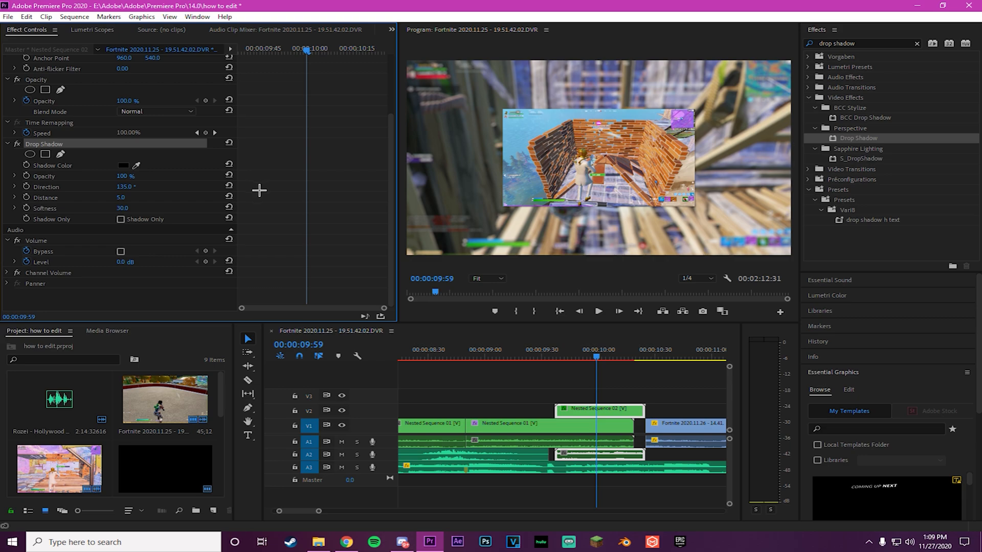
key(ctrl+v)
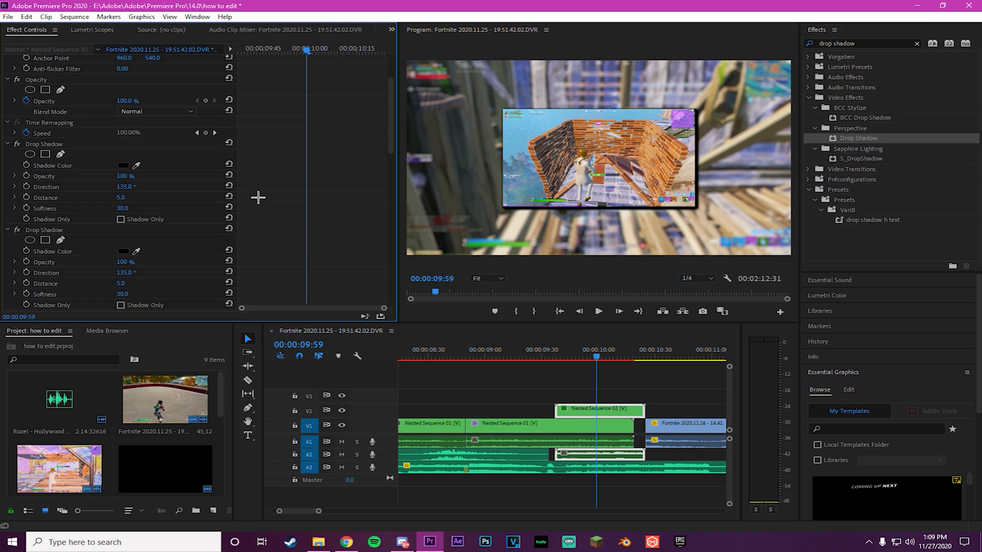
scroll(257, 198, down, 6)
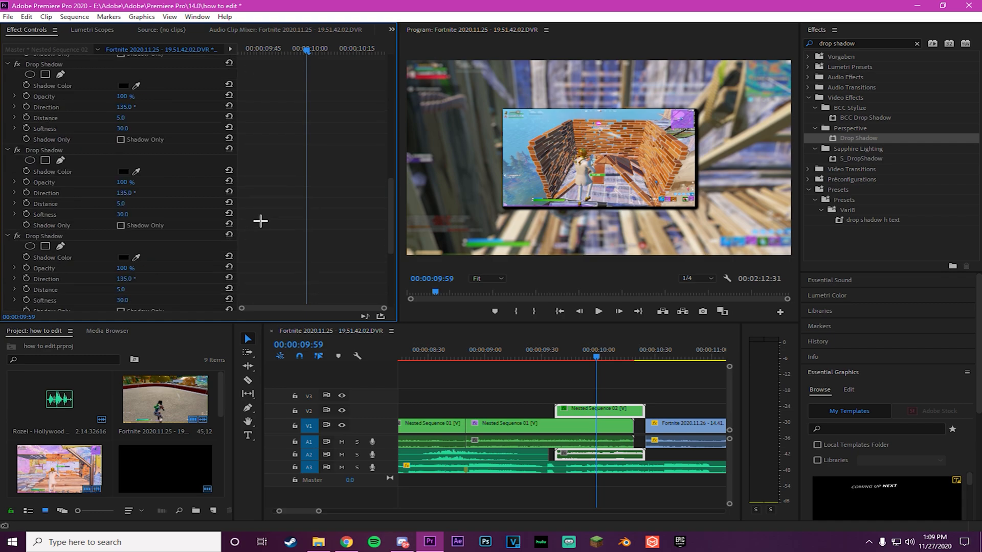
scroll(259, 216, down, 3)
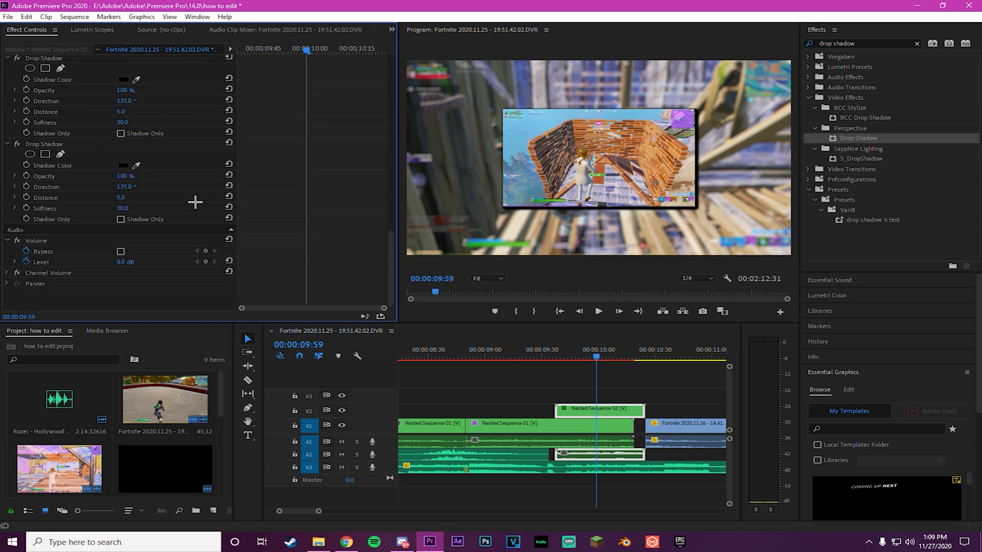
Step: Set the Direction of the last Drop Shadow copies to -12° and switch the program preview's playback resolution to Full
drag(125, 187, 3, 187)
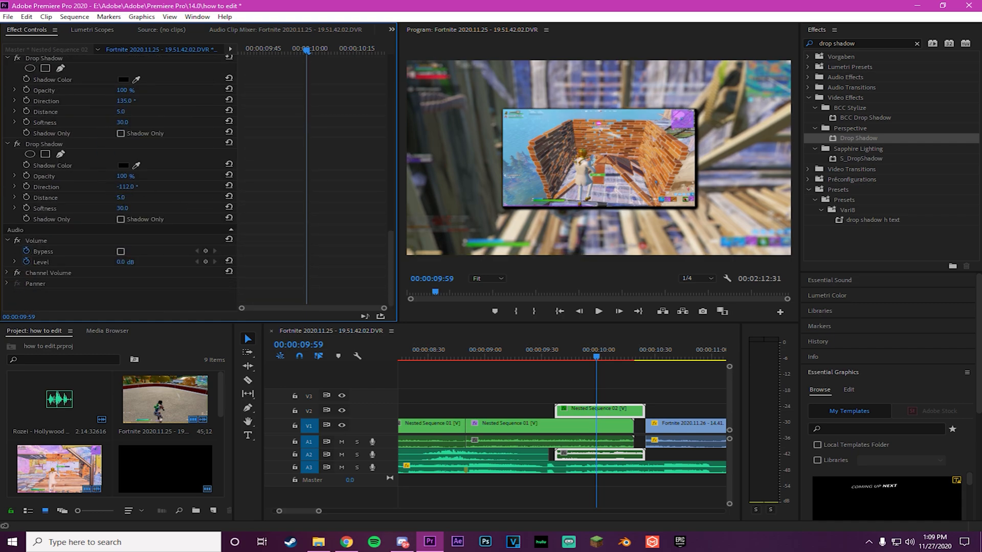
click(697, 279)
click(693, 283)
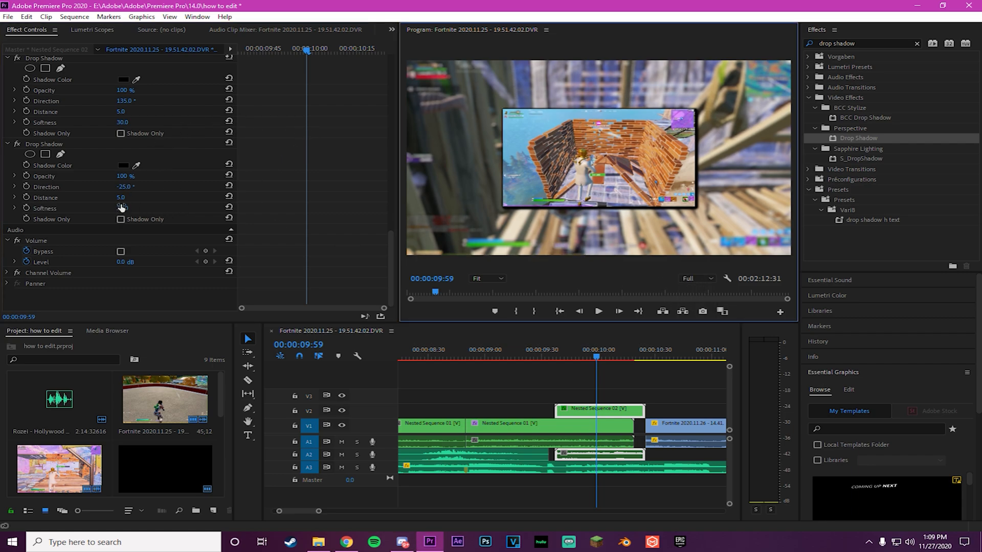
drag(125, 186, 143, 186)
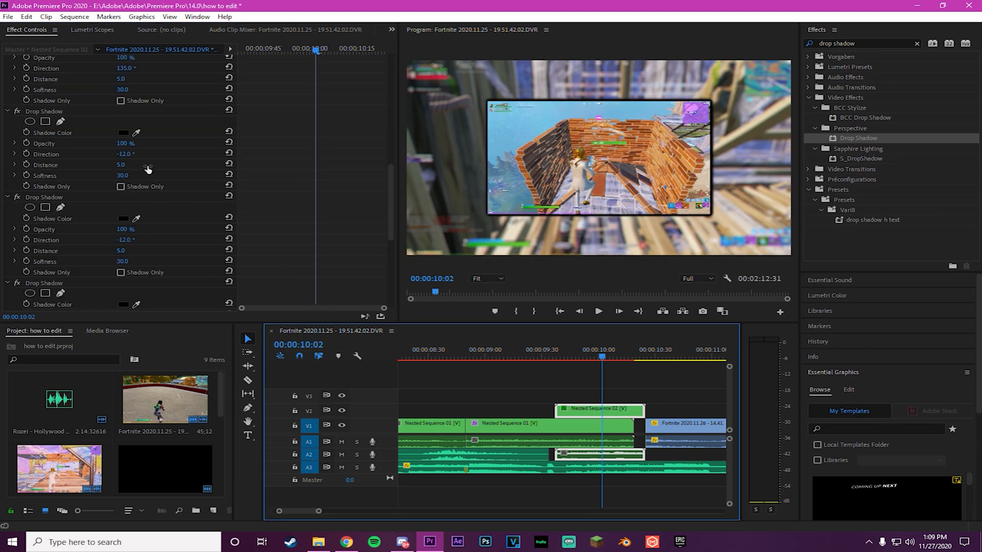
Step: Turn two other Drop Shadow copies on Nested Sequence 02 to directions of 173° and -69°, checking the shadow along the overlay
drag(124, 154, 228, 170)
scroll(251, 154, up, 5)
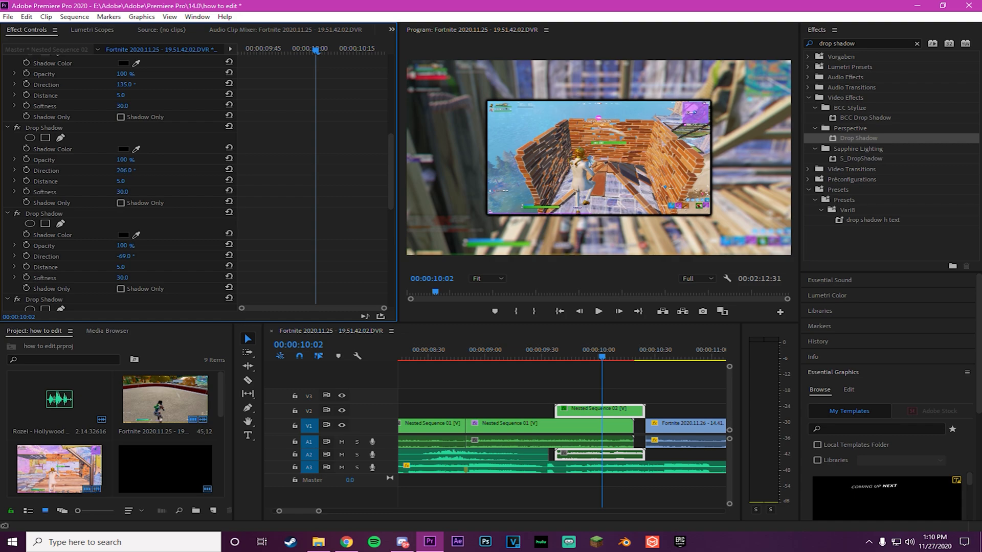
drag(125, 170, 140, 170)
scroll(638, 207, up, 9)
scroll(638, 206, down, 10)
scroll(638, 206, down, 15)
scroll(638, 206, up, 13)
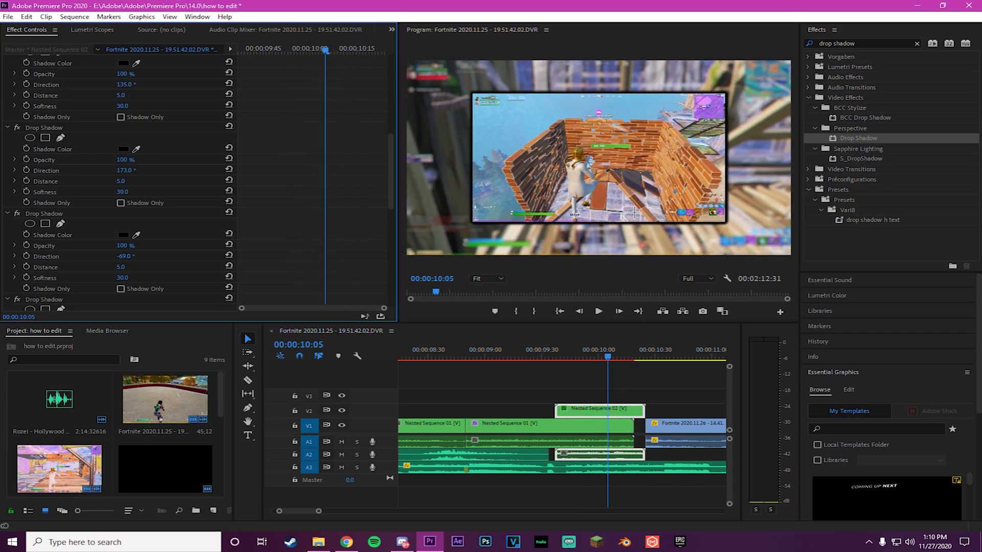
drag(553, 352, 610, 361)
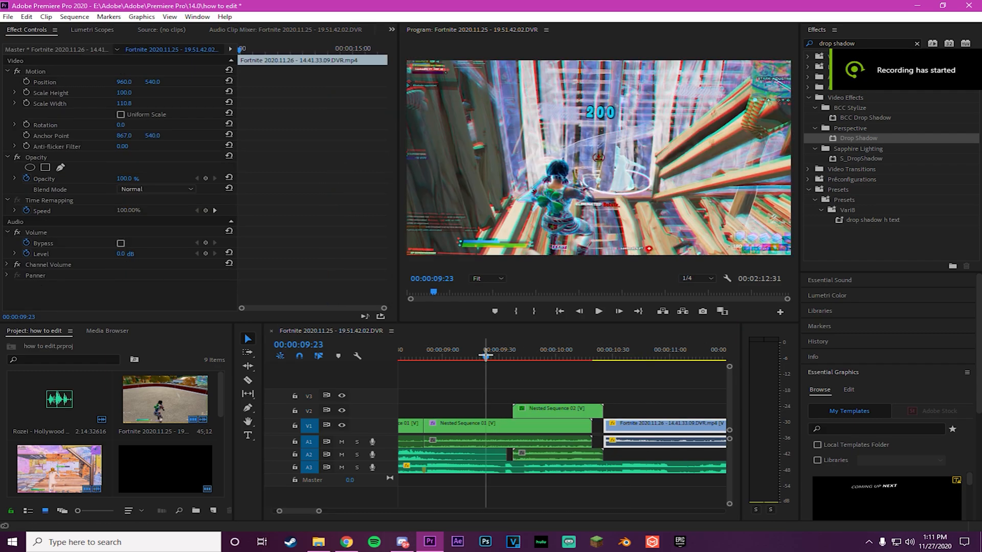
Step: Play the finished overlay transition from 00:00:09:23 into the following clip
click(485, 355)
key(space)
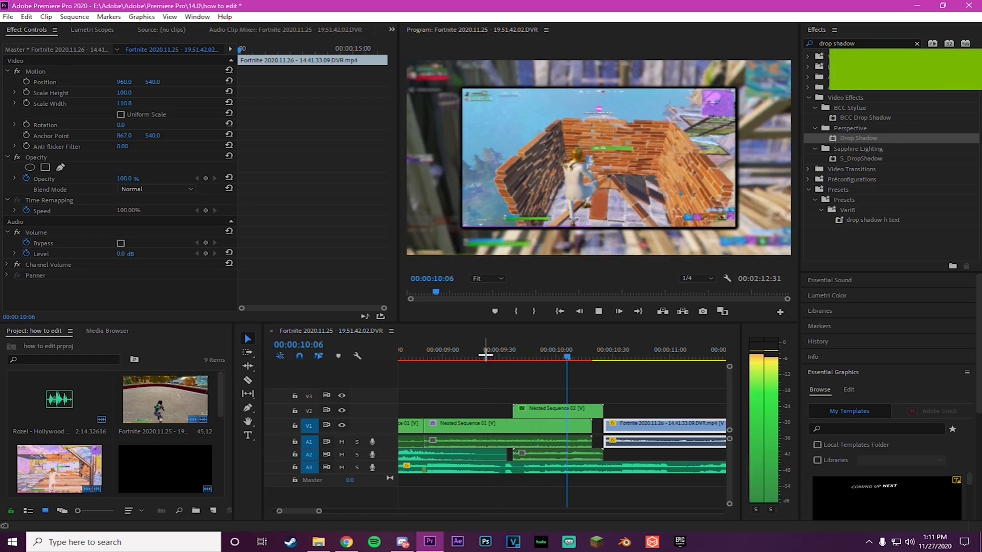
scroll(617, 410, down, 3)
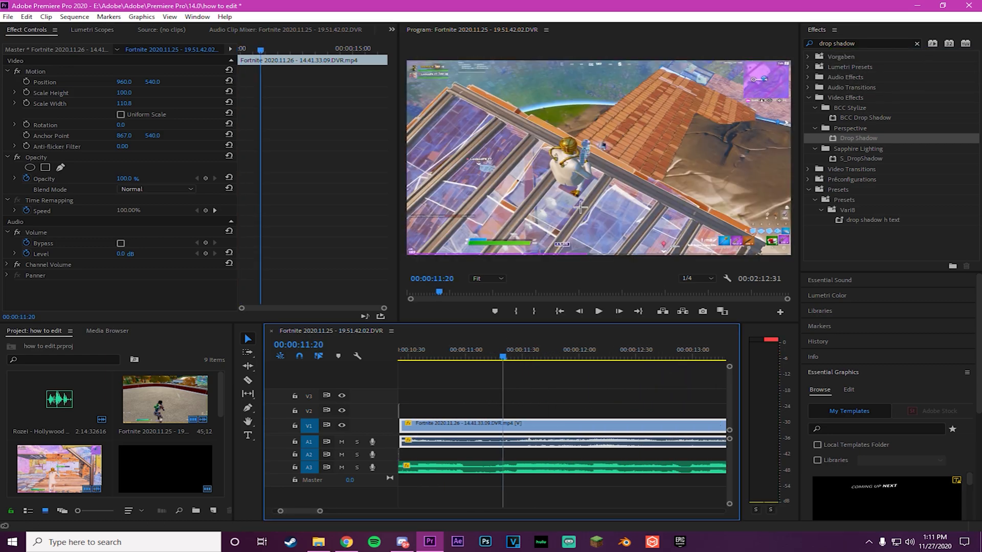
Step: Place the playhead on the gunshot at 00:00:14:20 in the third clip and clear the effects search
scroll(592, 419, down, 5)
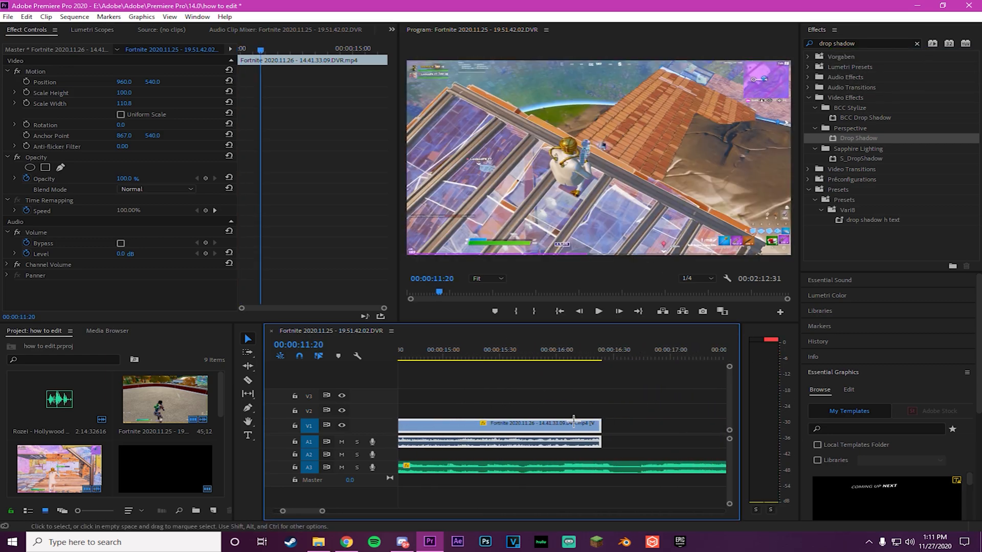
click(572, 358)
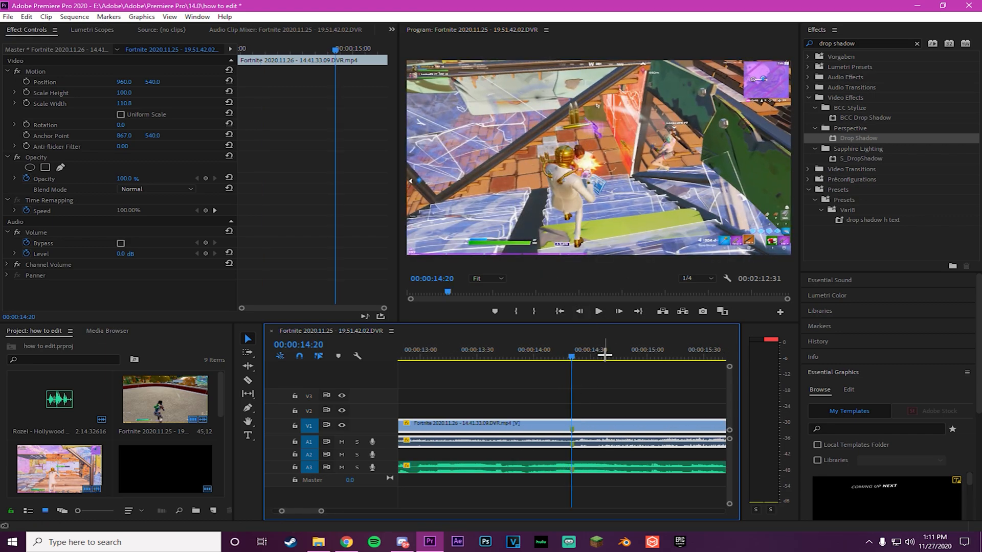
scroll(643, 391, down, 1)
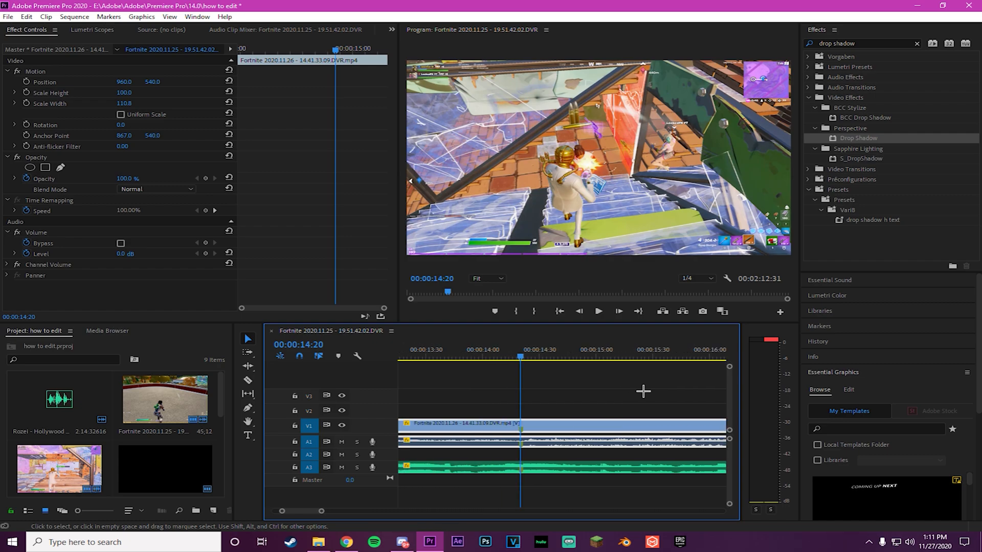
scroll(643, 392, up, 1)
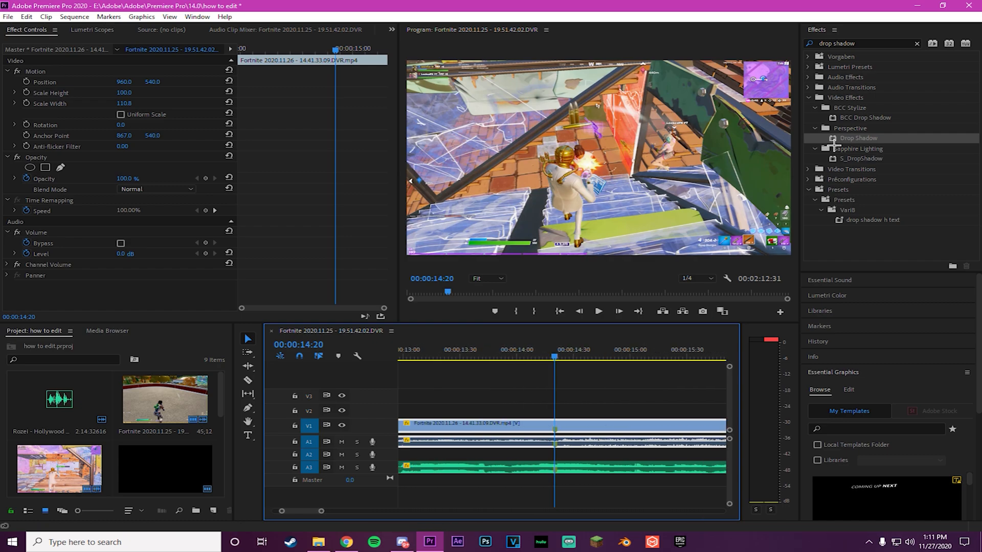
click(917, 43)
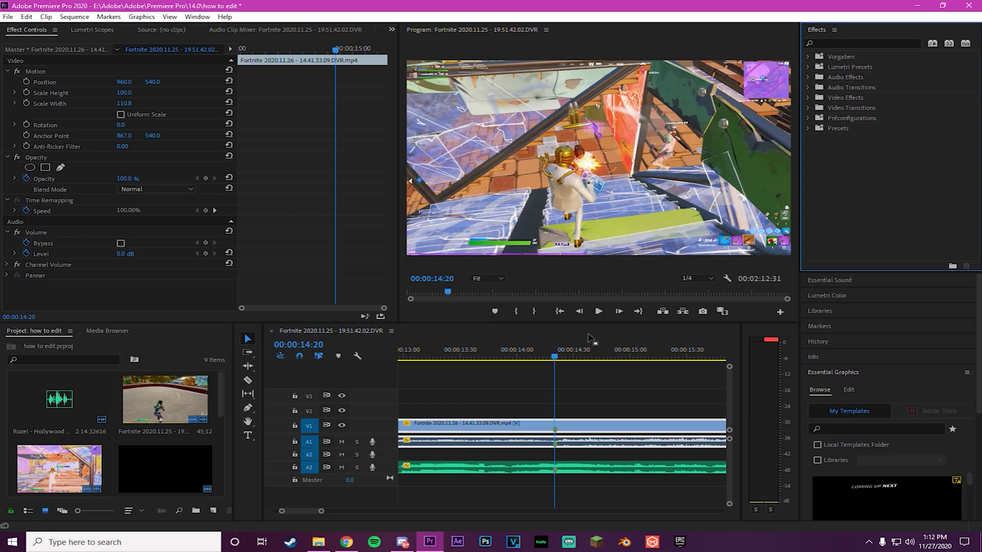
Step: Nest the Fortnite 2020.11.26 - 14.41.33.09.DVR clip on V1, keeping the suggested name
scroll(456, 454, up, 3)
click(511, 415)
right_click(506, 424)
click(550, 244)
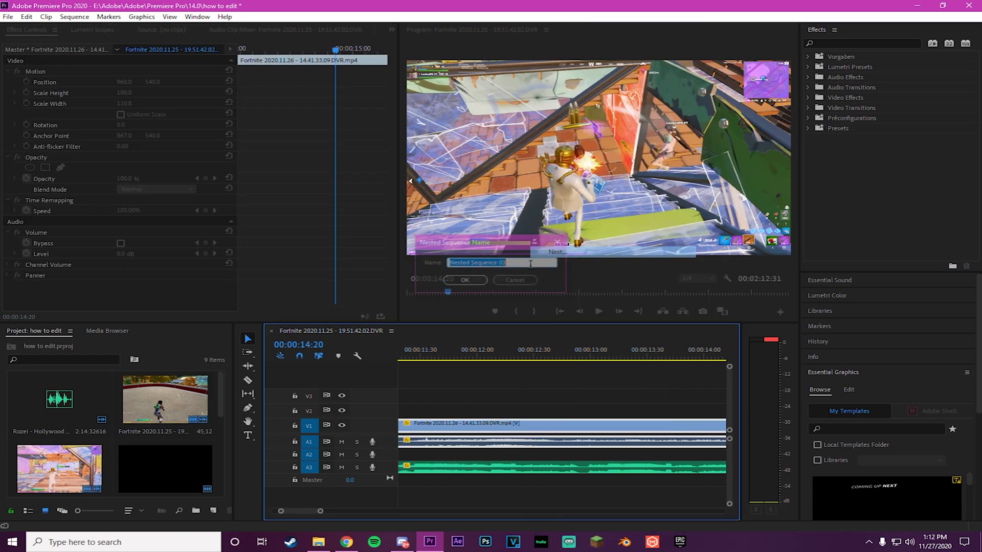
click(465, 280)
Step: Split the Nested Sequence 03 clip at 00:00:14:20 and play the footage after the cut
scroll(562, 409, down, 3)
key(c)
click(517, 420)
key(v)
scroll(614, 399, down, 3)
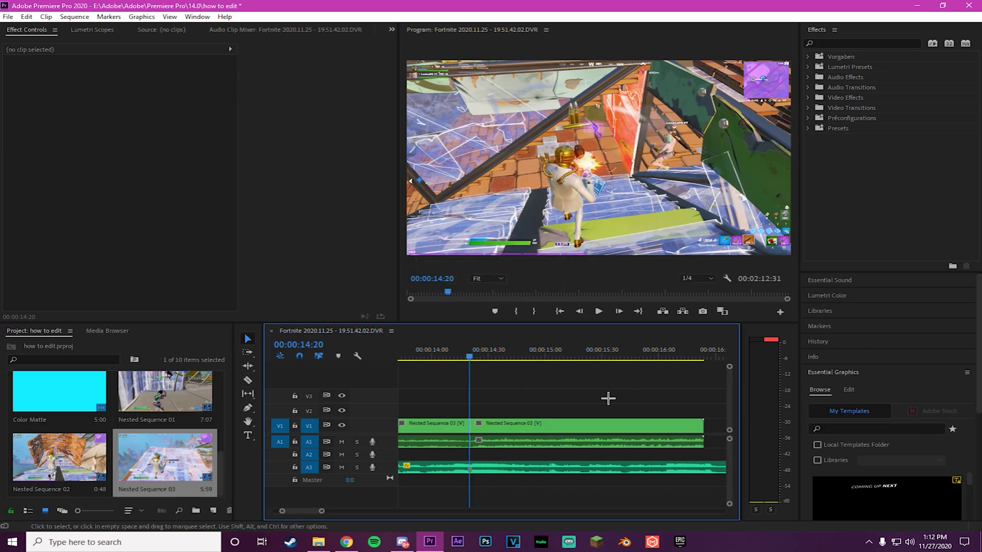
scroll(598, 399, up, 2)
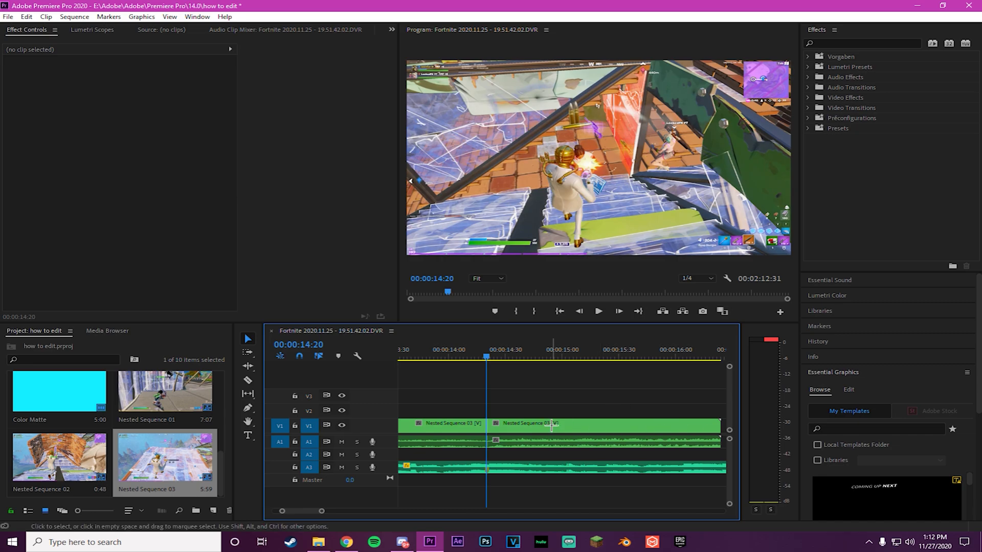
key(space)
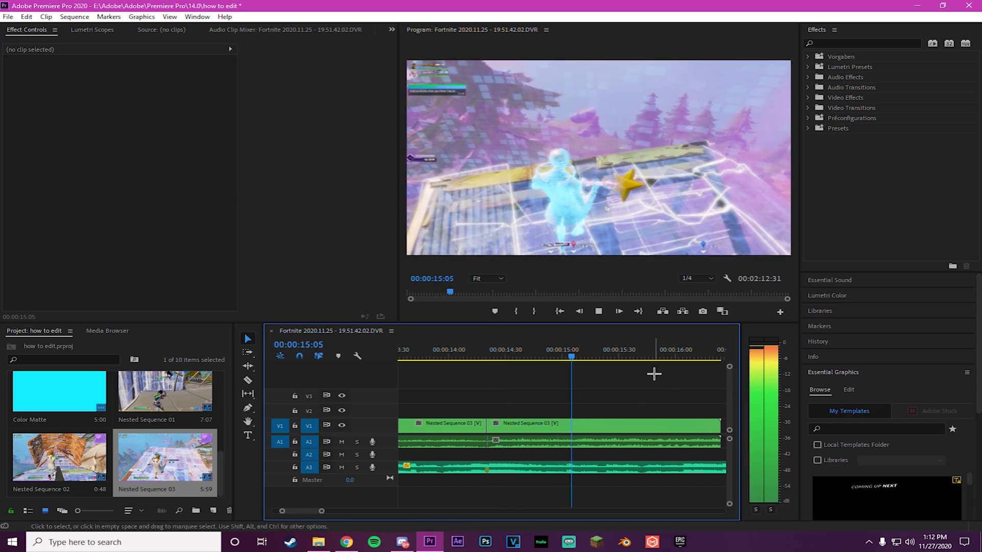
key(space)
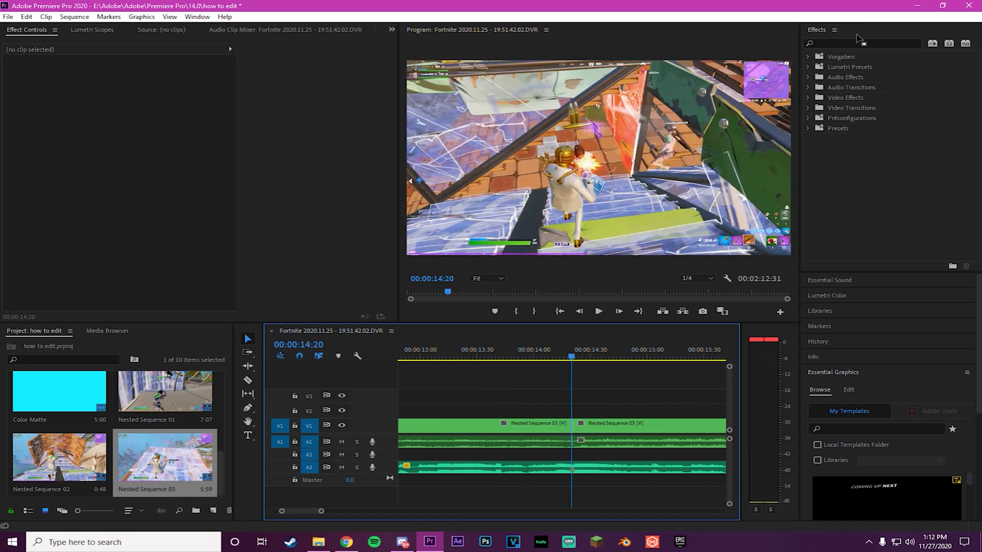
Step: Search the effects for "lumetri color" and apply Lumetri Color to both parts of Nested Sequence 03
click(849, 43)
text(l)
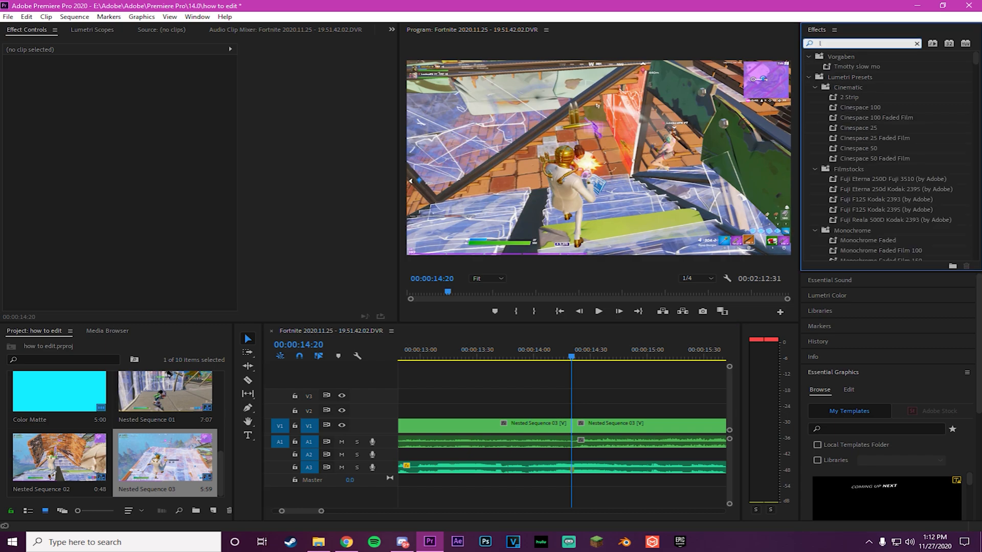
text(u)
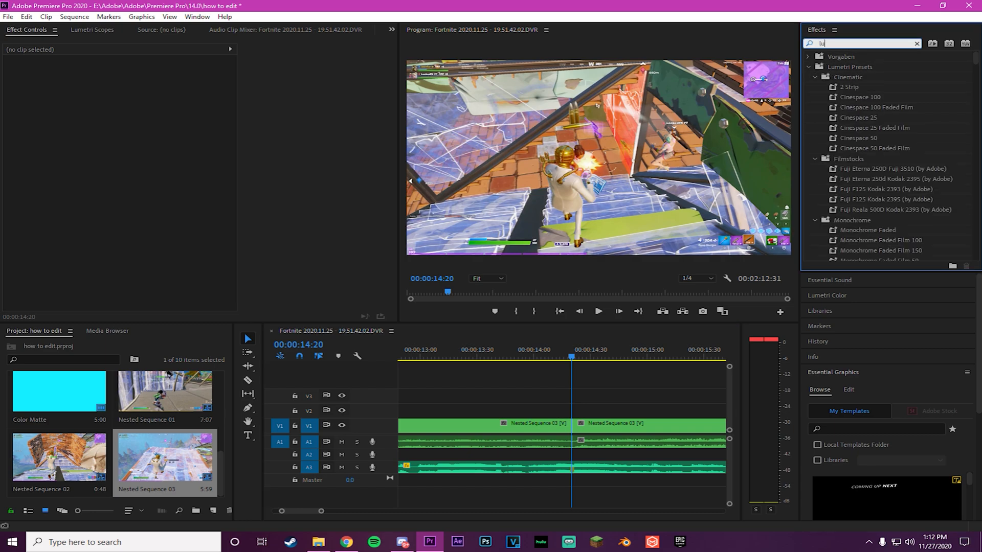
text(metri color)
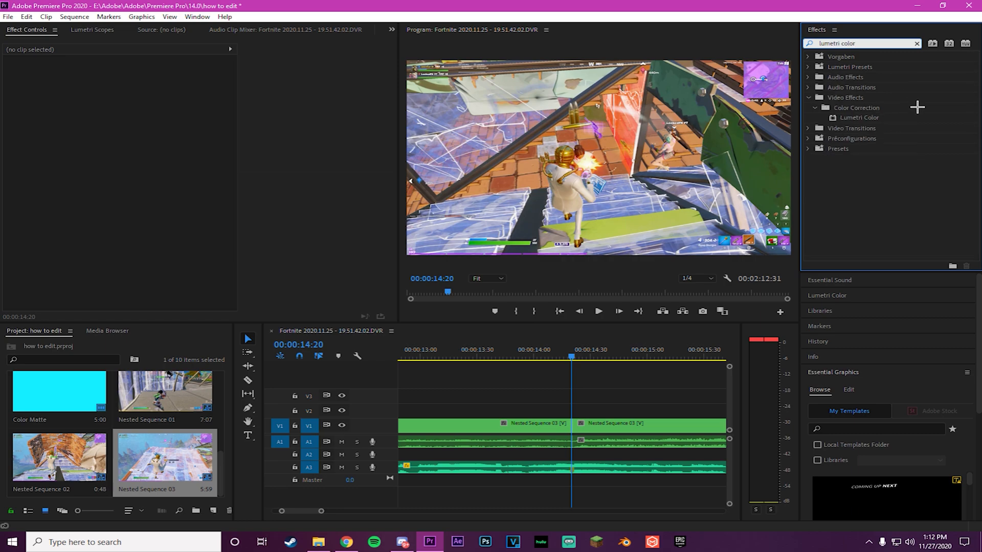
drag(868, 118, 546, 426)
drag(840, 117, 619, 420)
Step: Set the Lumetri Basic Correction saturation to 0 on the part of Nested Sequence 03 before the cut and check the frame at 00:00:14:19
click(495, 429)
scroll(293, 259, down, 5)
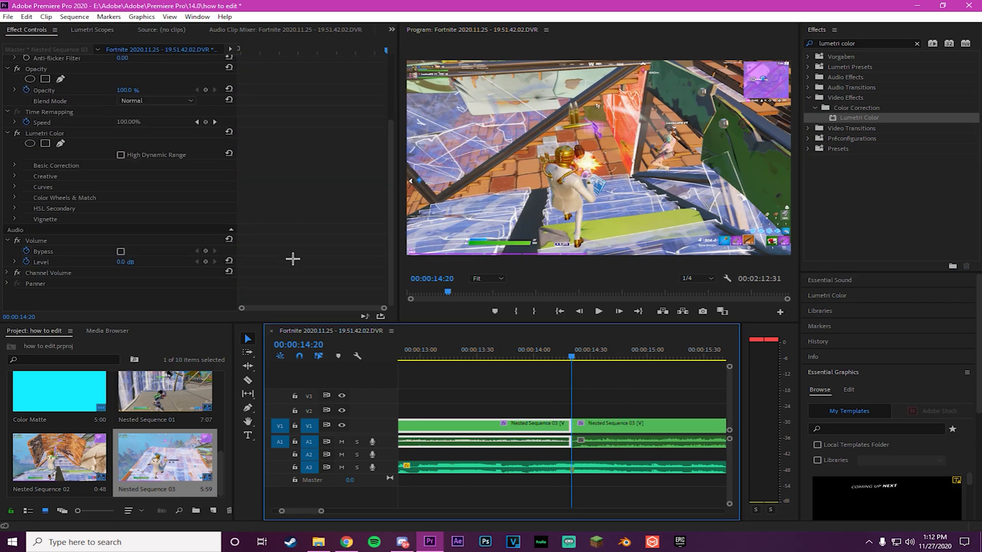
scroll(562, 438, up, 2)
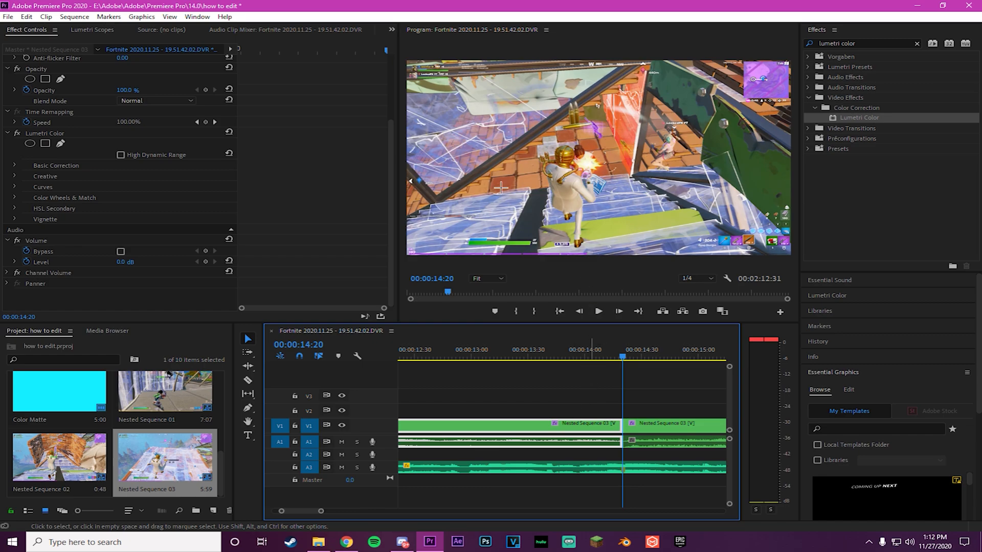
click(14, 165)
scroll(341, 191, down, 4)
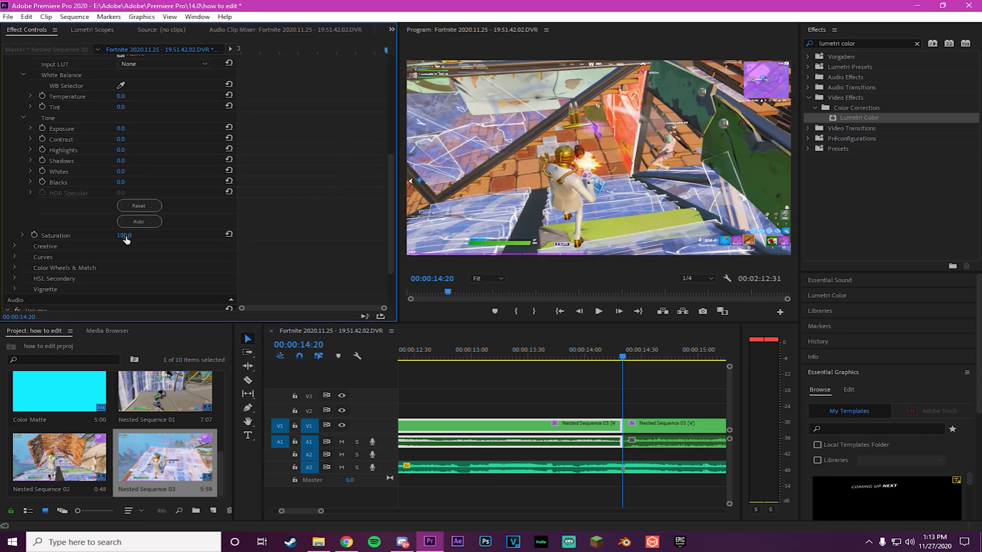
drag(123, 235, 93, 235)
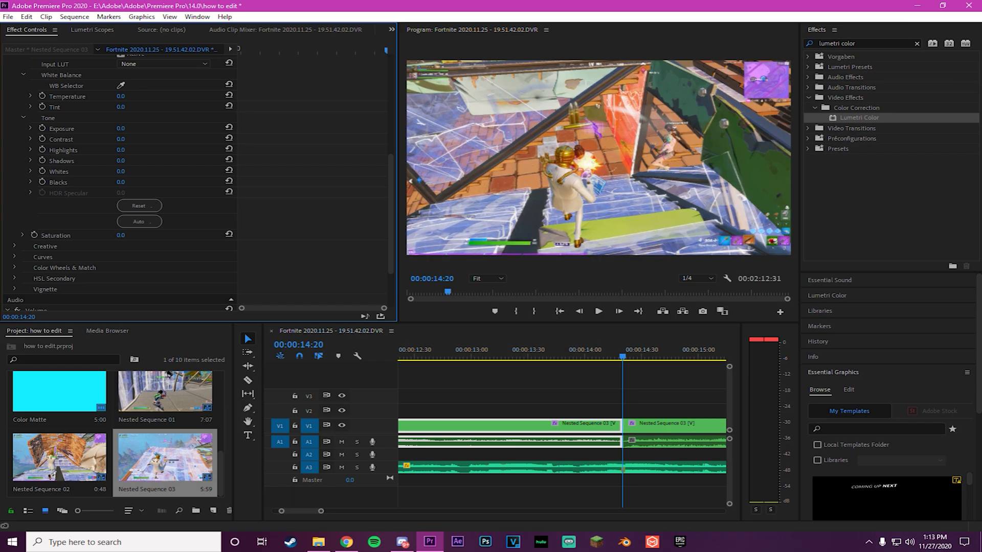
key(Left)
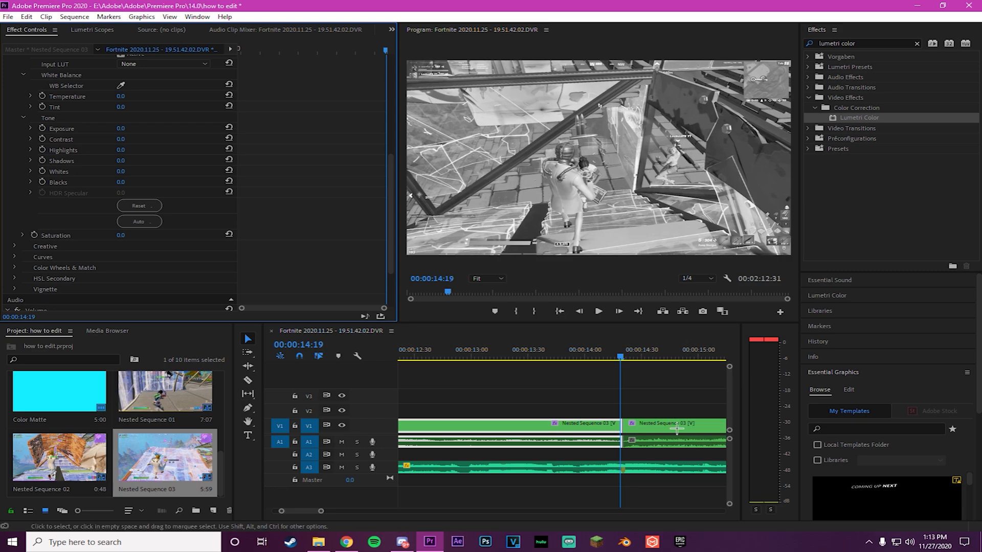
Step: Set the Lumetri Basic Correction saturation to 0 on the part of Nested Sequence 03 after the cut
click(645, 426)
drag(392, 198, 385, 261)
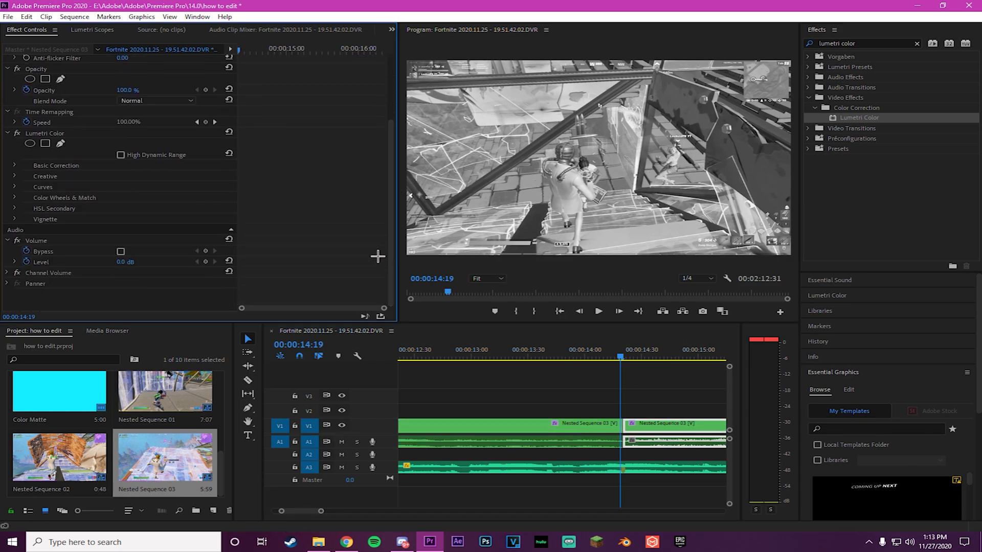
click(15, 165)
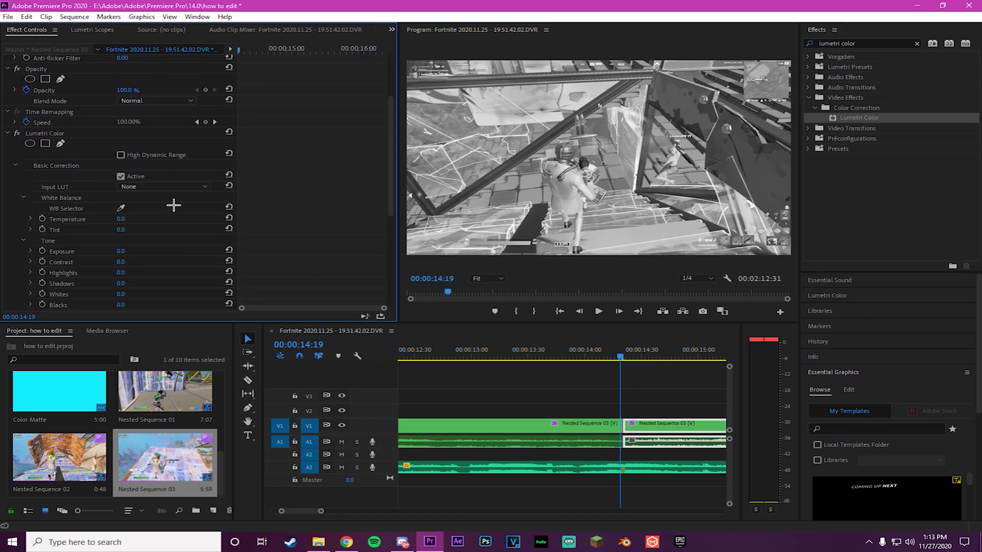
scroll(324, 243, down, 3)
drag(125, 225, 77, 225)
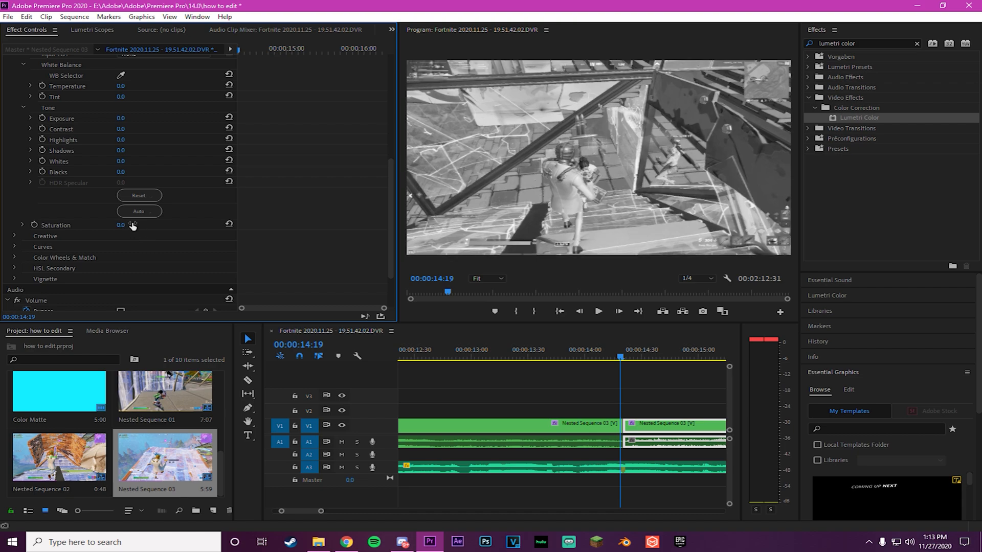
scroll(215, 219, down, 1)
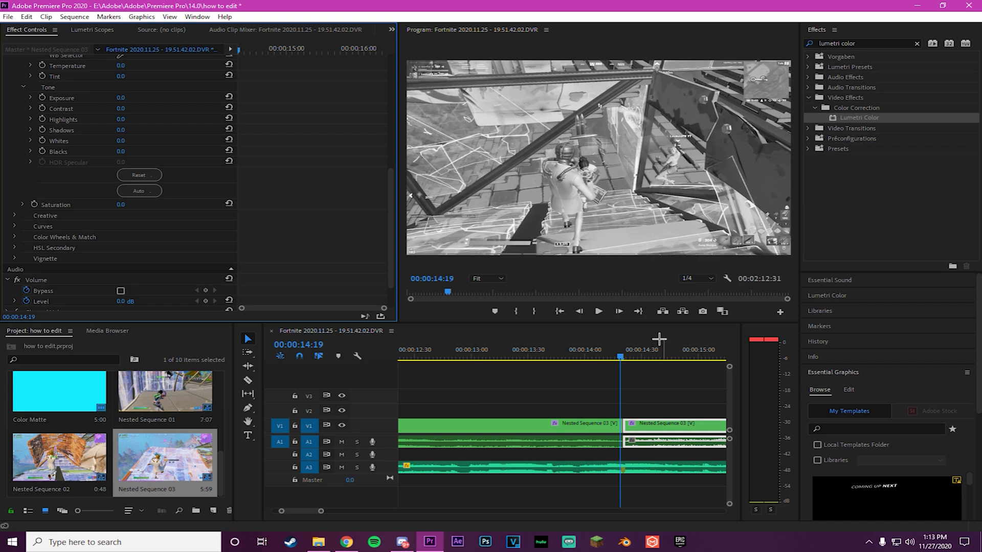
Step: Copy the S_Shake effect from the second Nested Sequence 01 clip to Nested Sequence 03 after the cut and check it at 00:00:14:20
scroll(716, 384, right, 3)
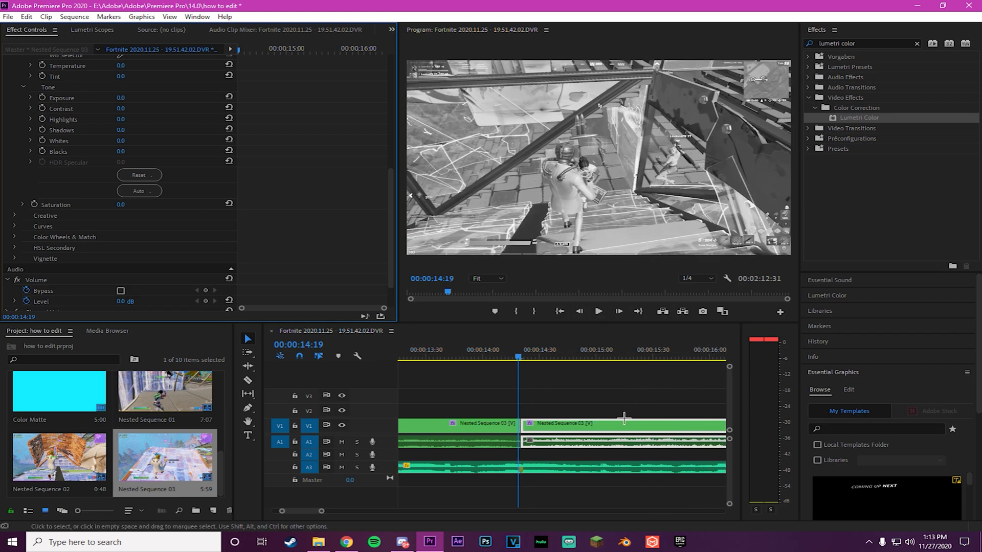
click(597, 420)
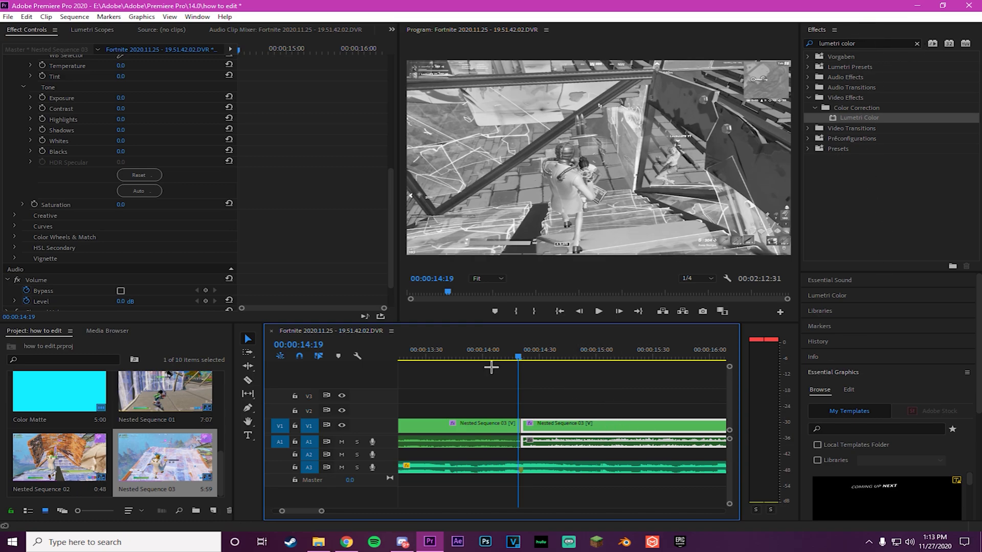
scroll(549, 391, up, 5)
click(516, 433)
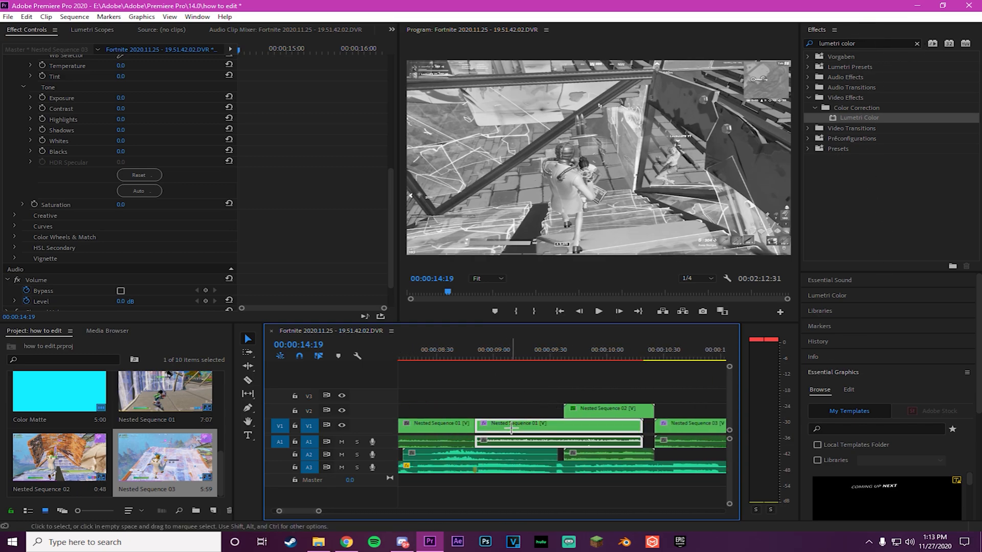
scroll(292, 217, down, 2)
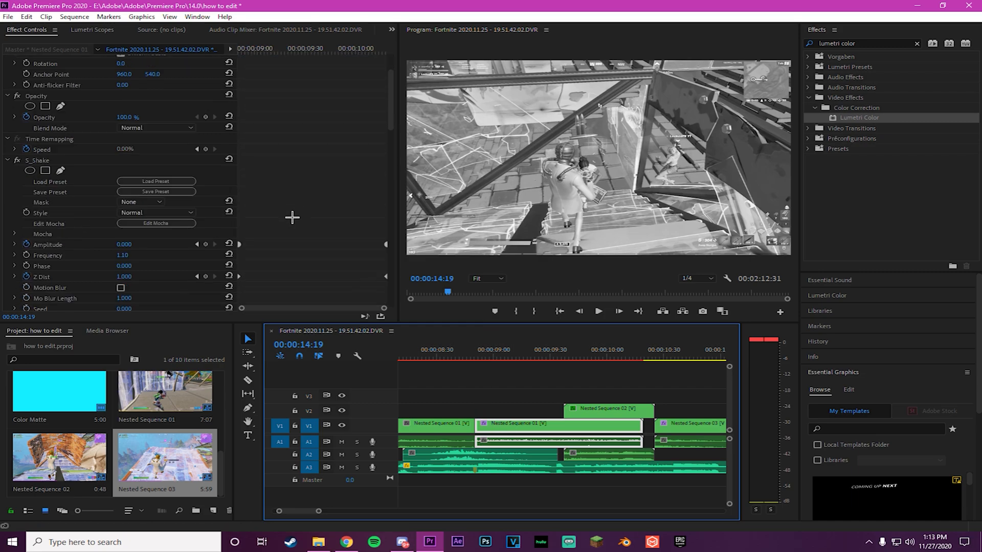
click(39, 159)
scroll(546, 401, down, 10)
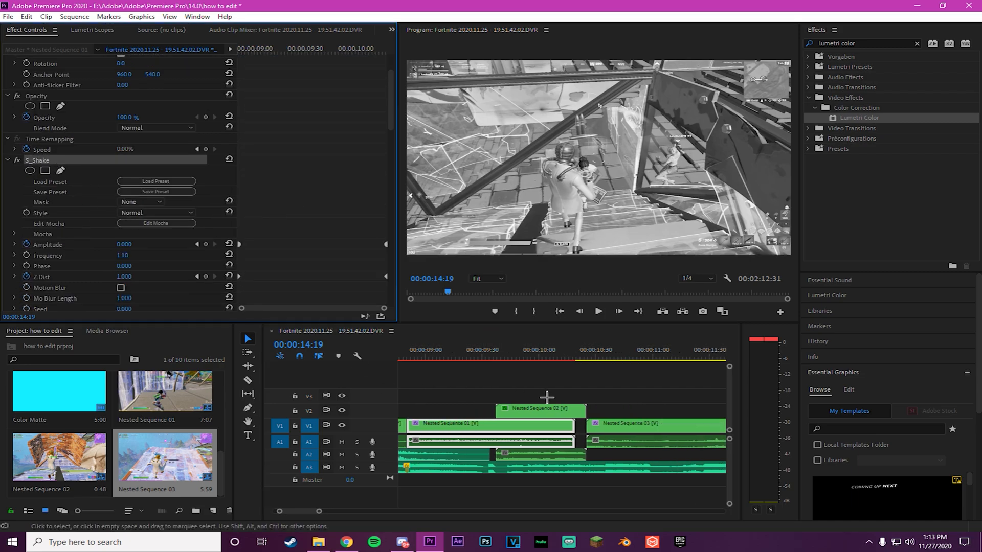
scroll(526, 393, down, 2)
click(511, 430)
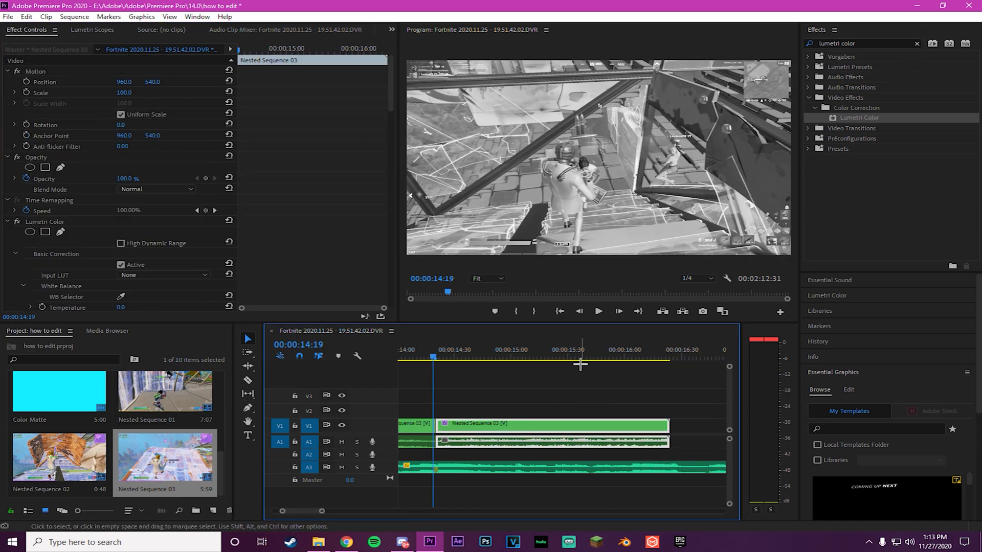
click(438, 356)
mouse_move(437, 356)
mouse_down()
mouse_move(456, 367)
mouse_move(647, 375)
mouse_move(459, 367)
mouse_move(445, 361)
mouse_move(554, 361)
mouse_move(436, 353)
mouse_up()
Step: Add a Lumetri saturation keyframe of 0 at 00:00:14:19 on the part of Nested Sequence 03 before the cut
scroll(476, 385, up, 4)
scroll(477, 385, up, 2)
click(581, 429)
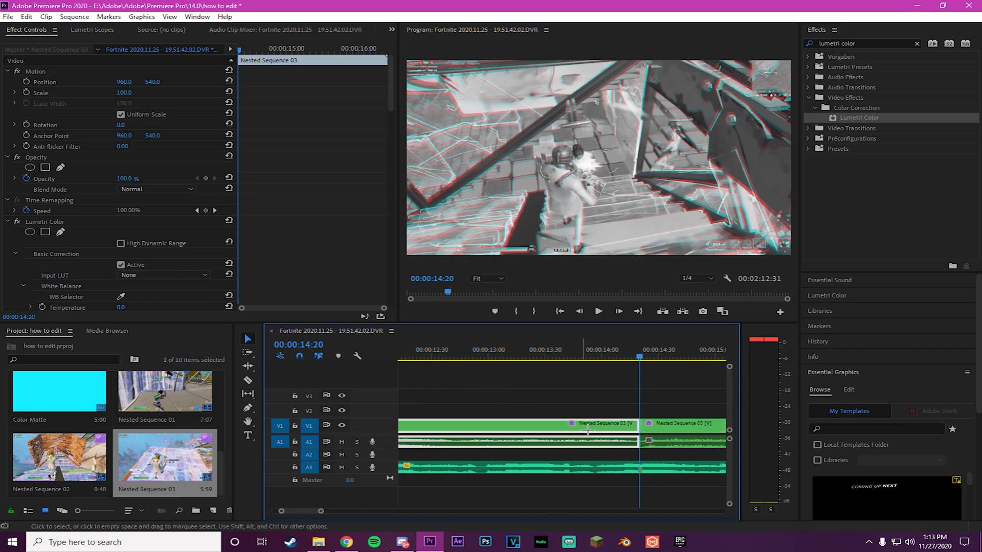
scroll(346, 229, down, 3)
scroll(347, 229, down, 2)
key(Left)
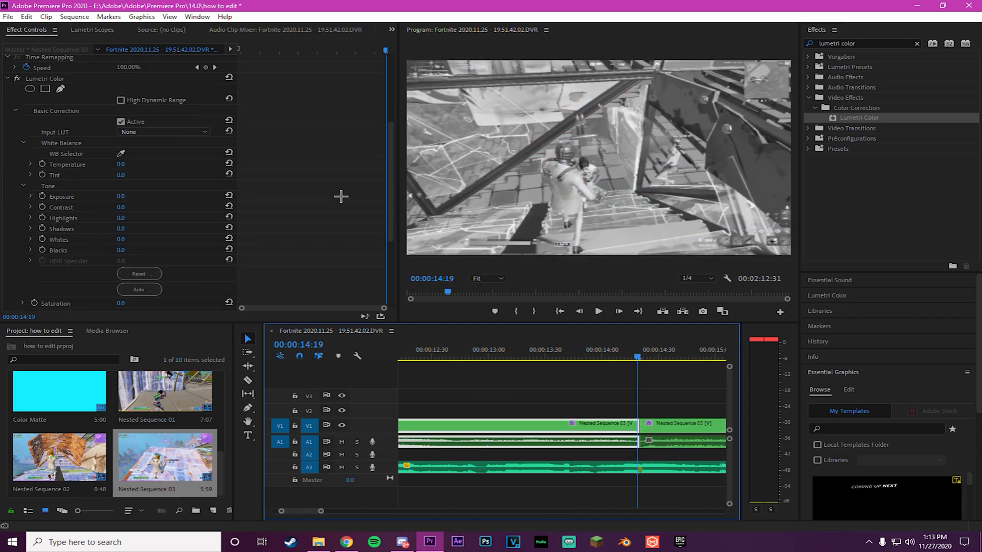
scroll(313, 196, down, 4)
click(35, 179)
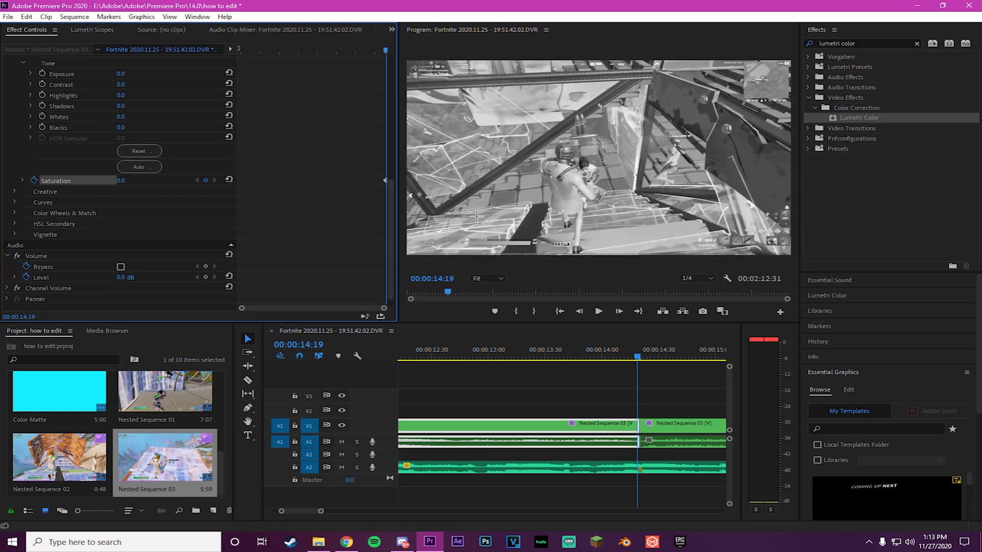
Step: Reset the Lumetri saturation to its default at 00:00:12:04 on the part before the cut and play the fade
scroll(582, 374, up, 3)
click(497, 357)
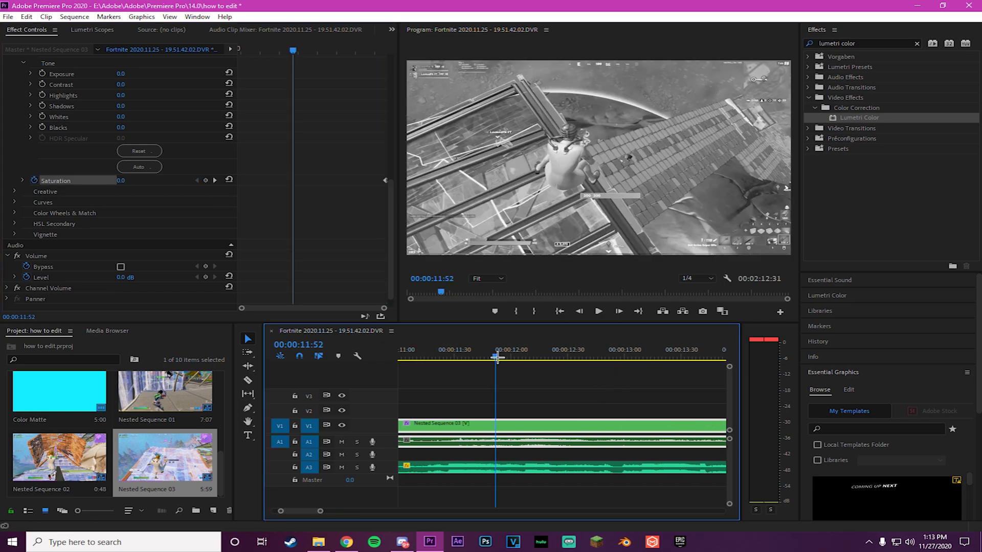
drag(496, 358, 518, 341)
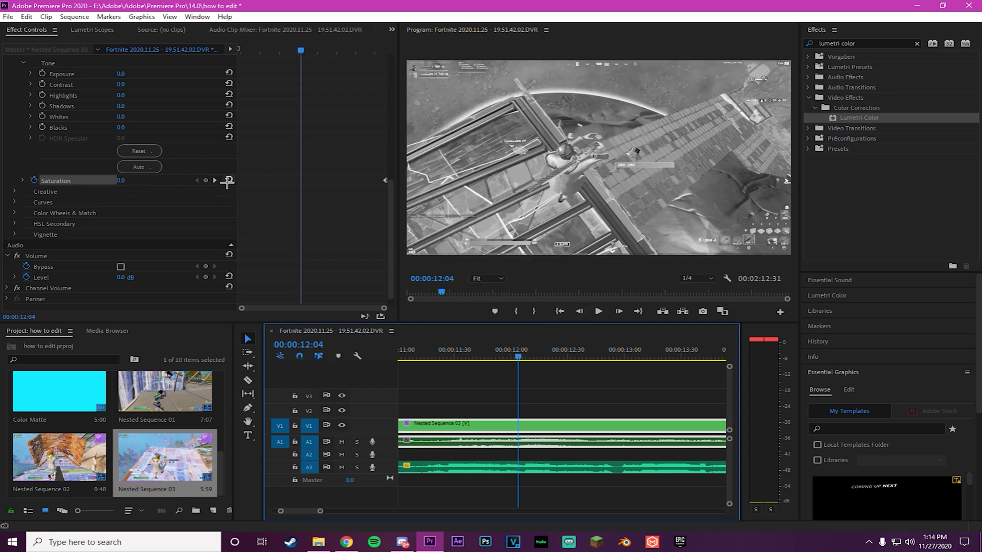
click(228, 181)
scroll(440, 379, up, 3)
key(space)
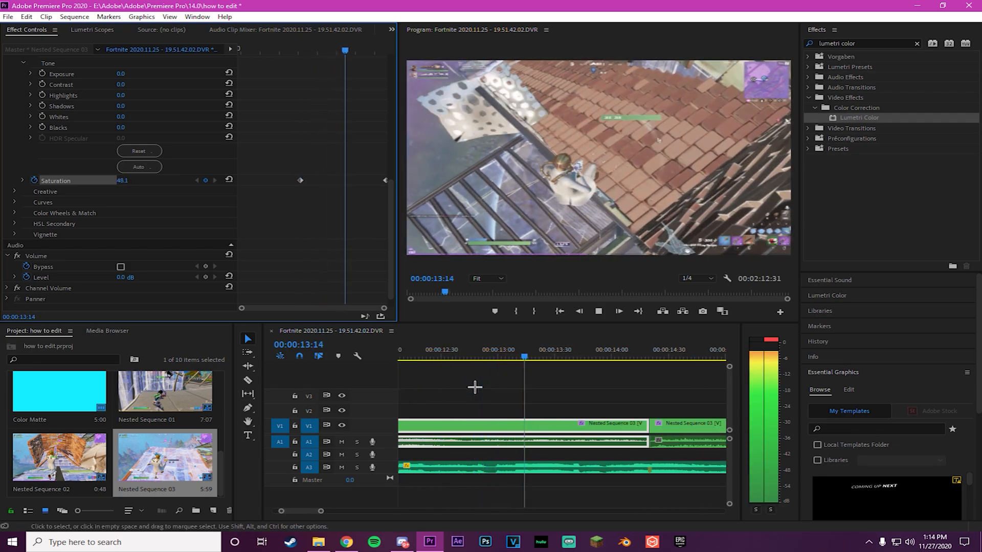
key(space)
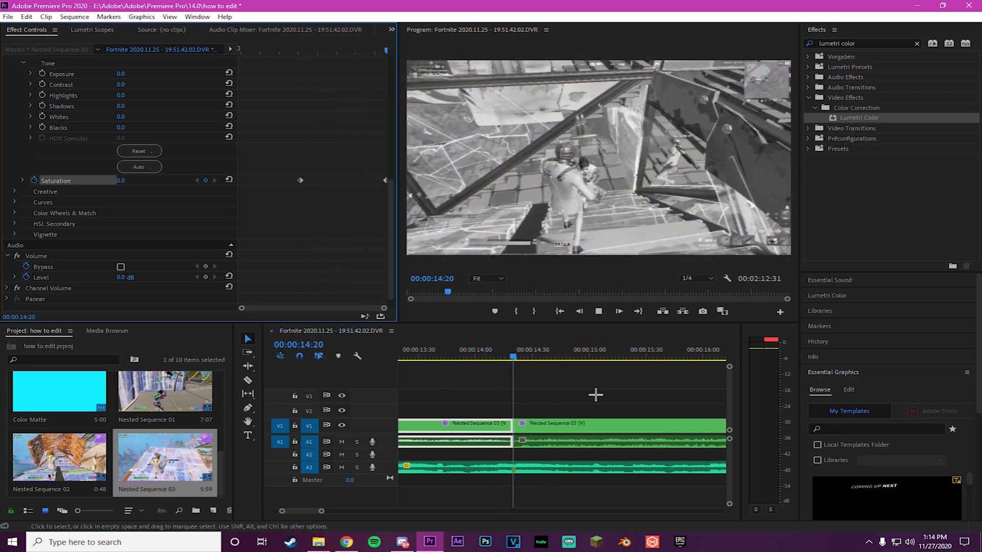
Step: Duplicate the part of Nested Sequence 03 after the cut onto V2 directly above it and reset the copy's Lumetri saturation to 100
scroll(511, 397, up, 2)
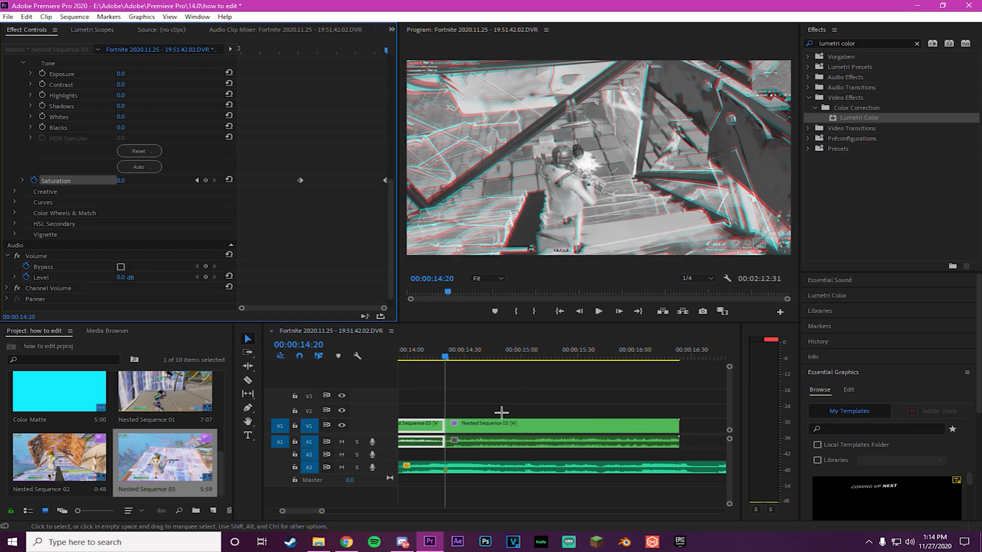
click(496, 423)
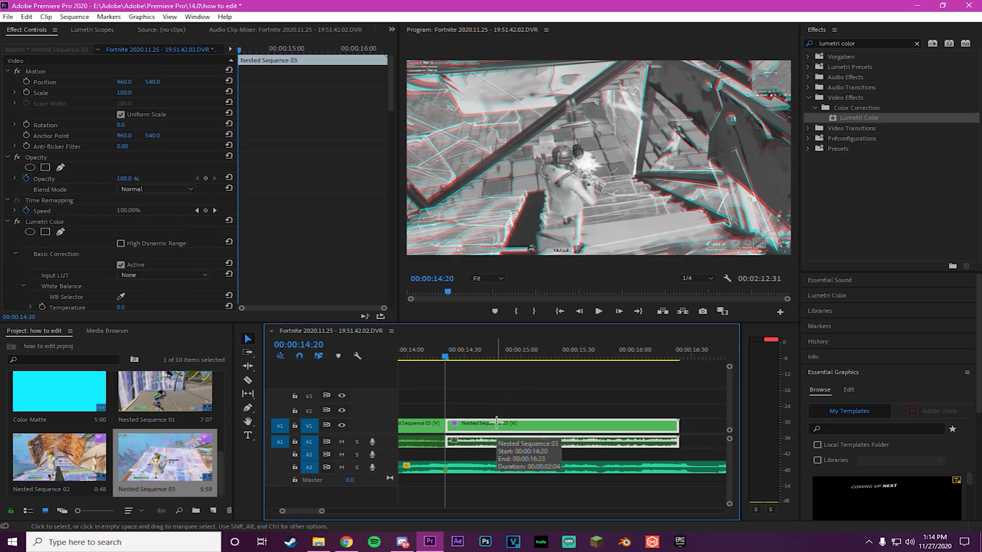
drag(496, 422, 494, 408)
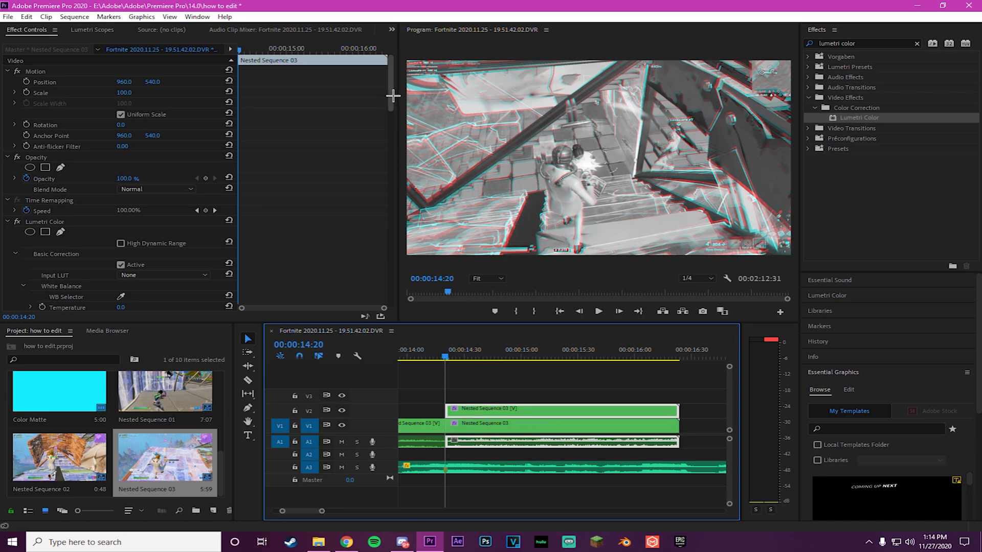
scroll(383, 208, down, 15)
scroll(353, 230, up, 10)
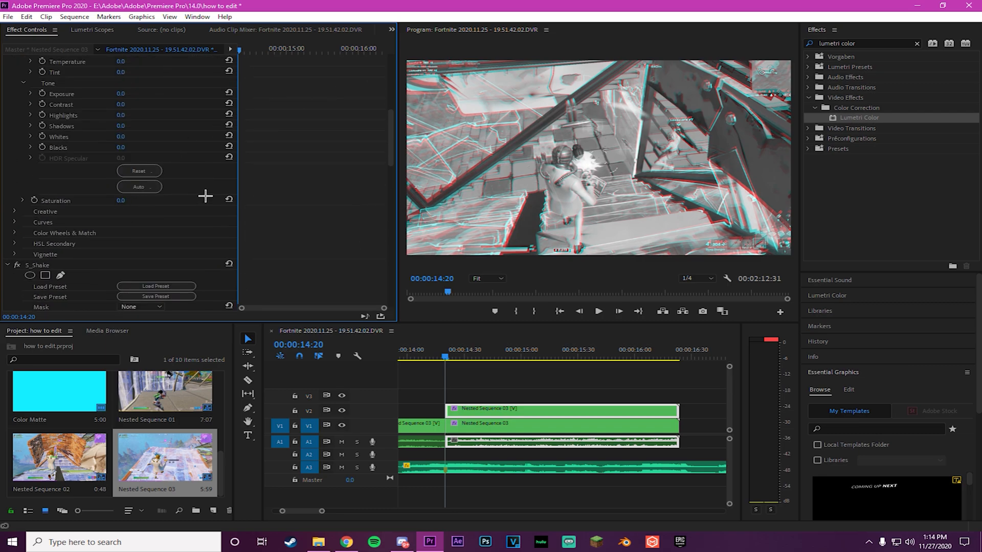
click(227, 199)
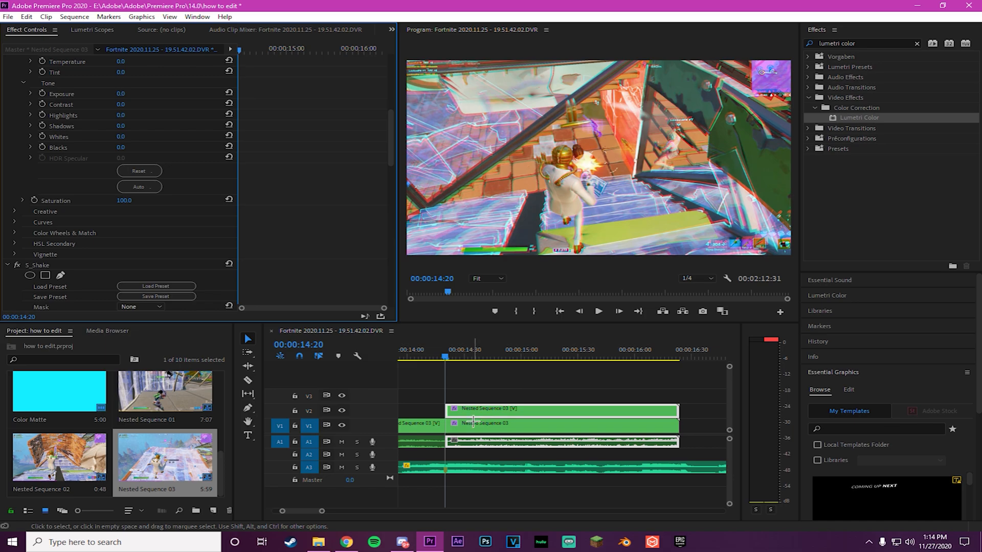
Step: Clear the effects search, add an elliptical opacity mask to the V2 copy of Nested Sequence 03, and set Mask Feather to 300
click(914, 43)
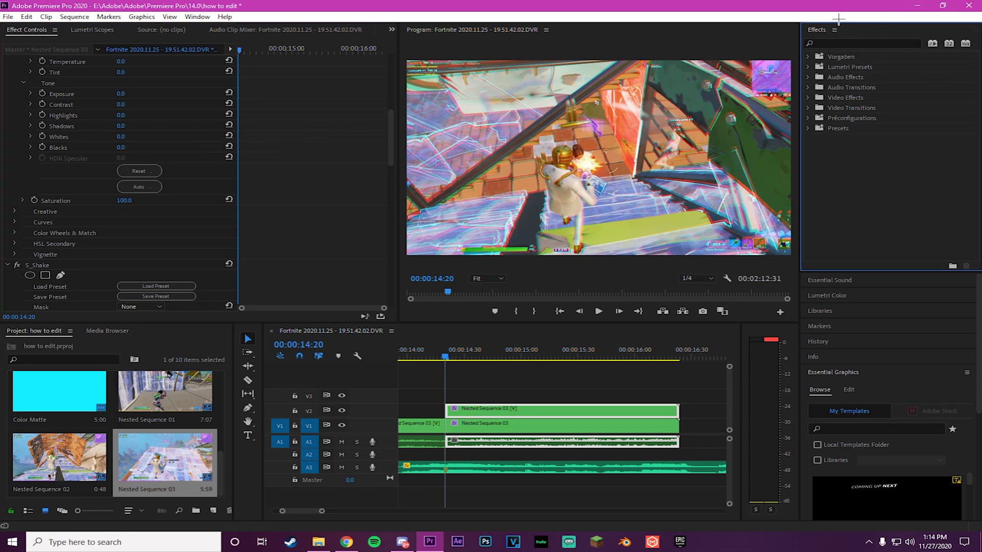
scroll(382, 175, up, 3)
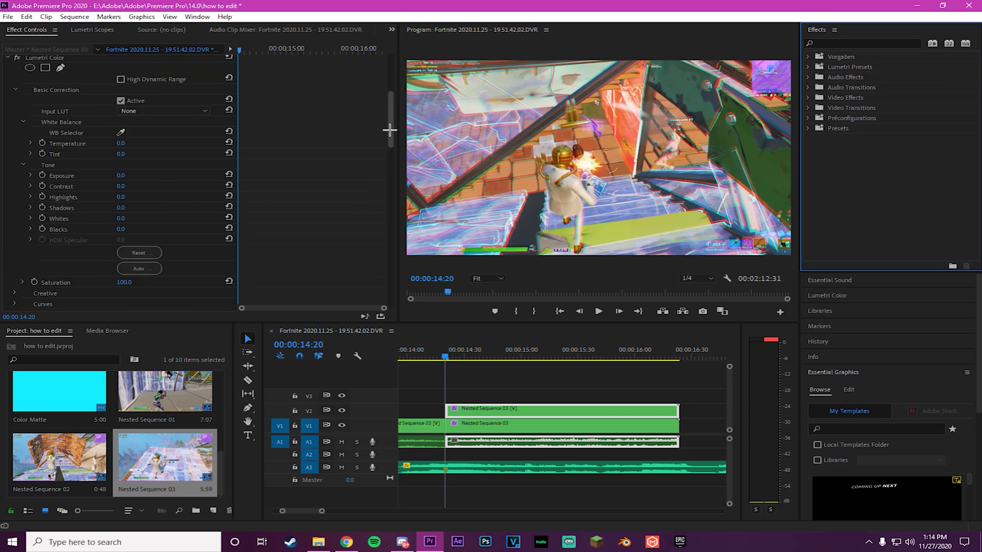
drag(390, 131, 390, 60)
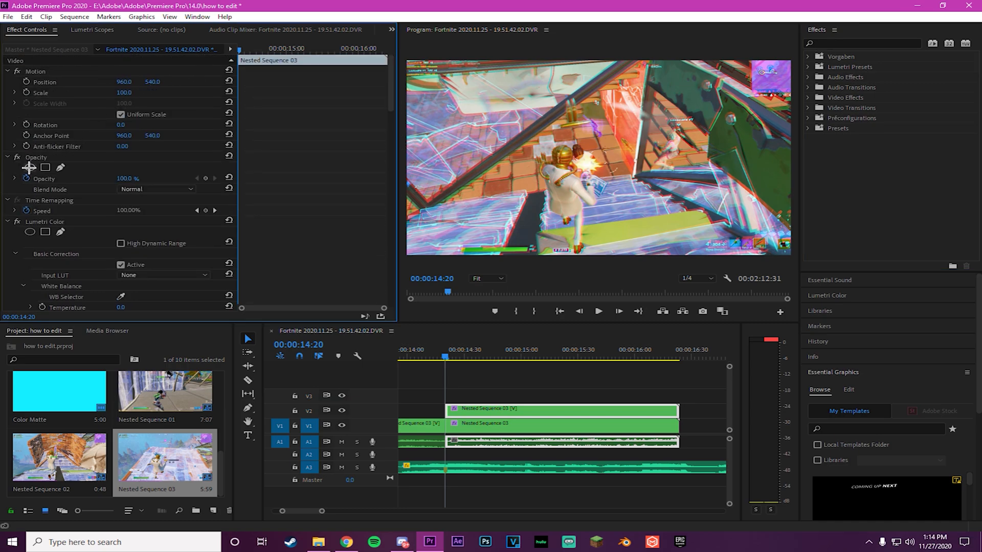
click(29, 167)
click(125, 200)
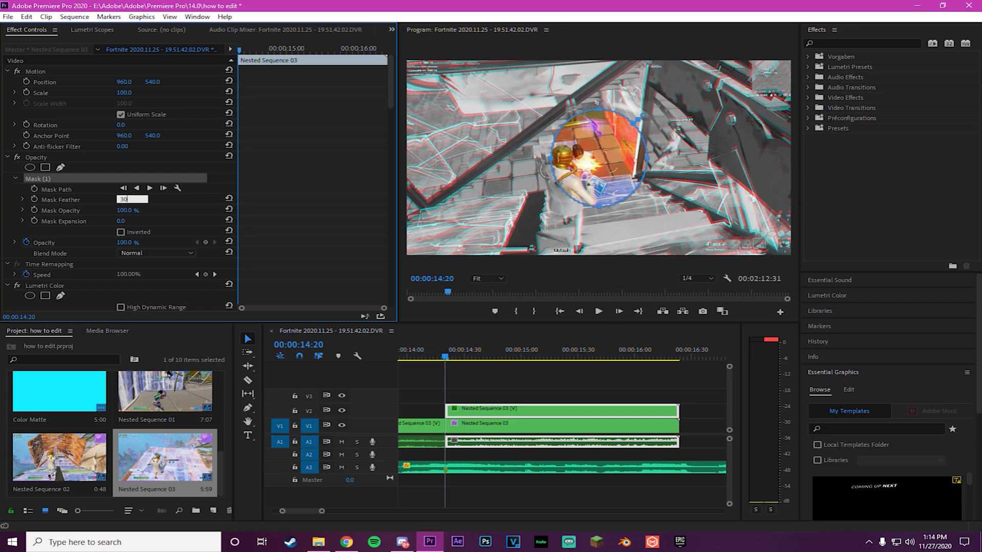
key(Return)
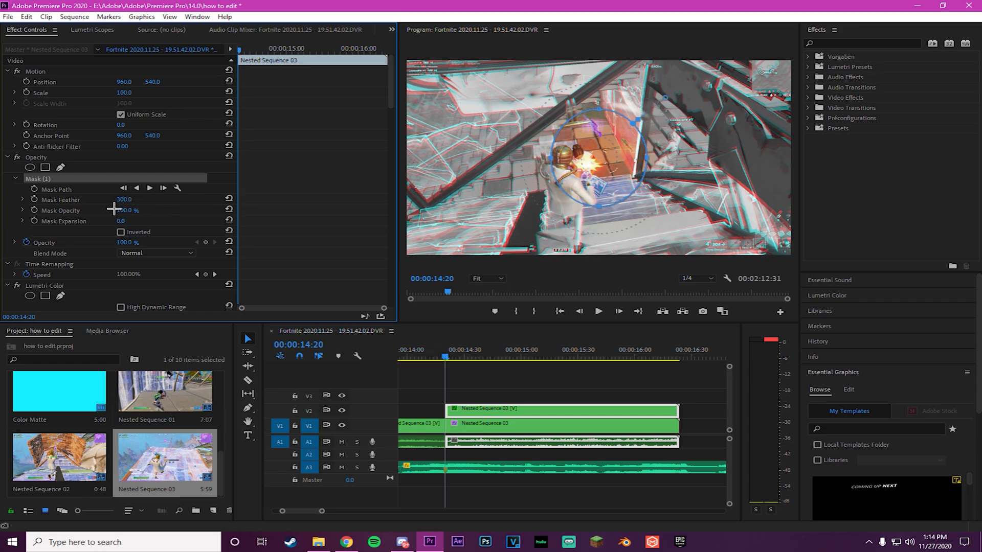
Step: Keyframe the V2 copy's Mask Expansion from -327 at 00:00:14:20 to 1006 at 00:00:14:50
click(34, 221)
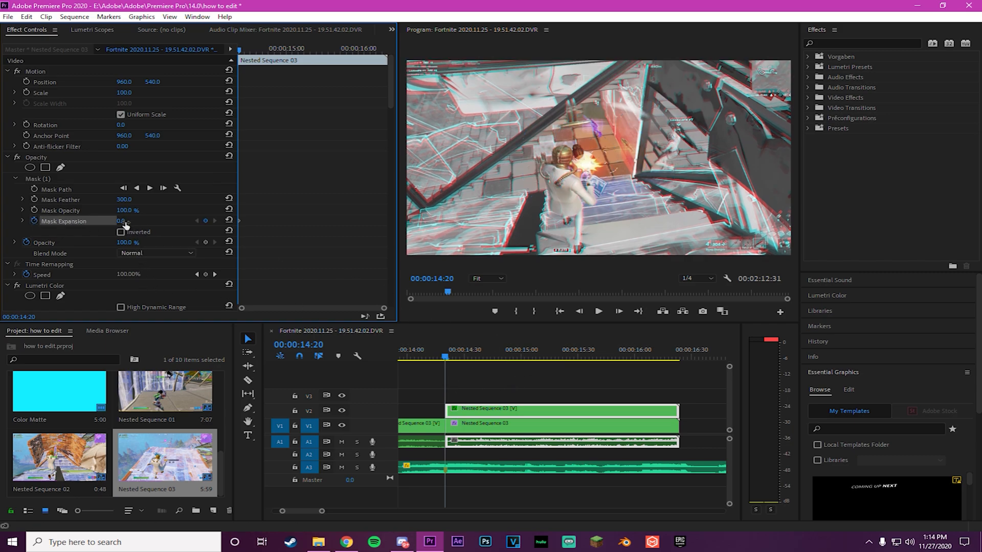
drag(121, 224, 79, 224)
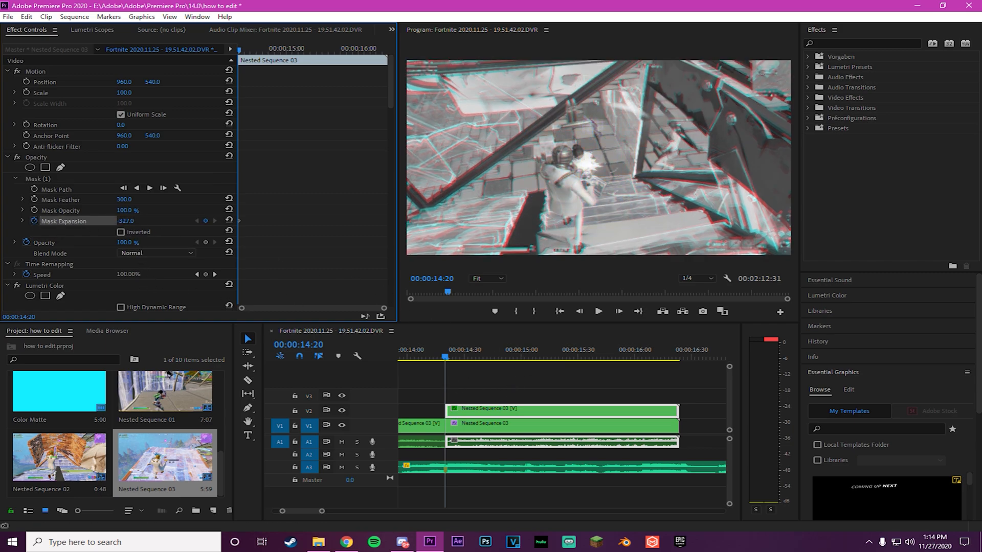
drag(446, 358, 513, 357)
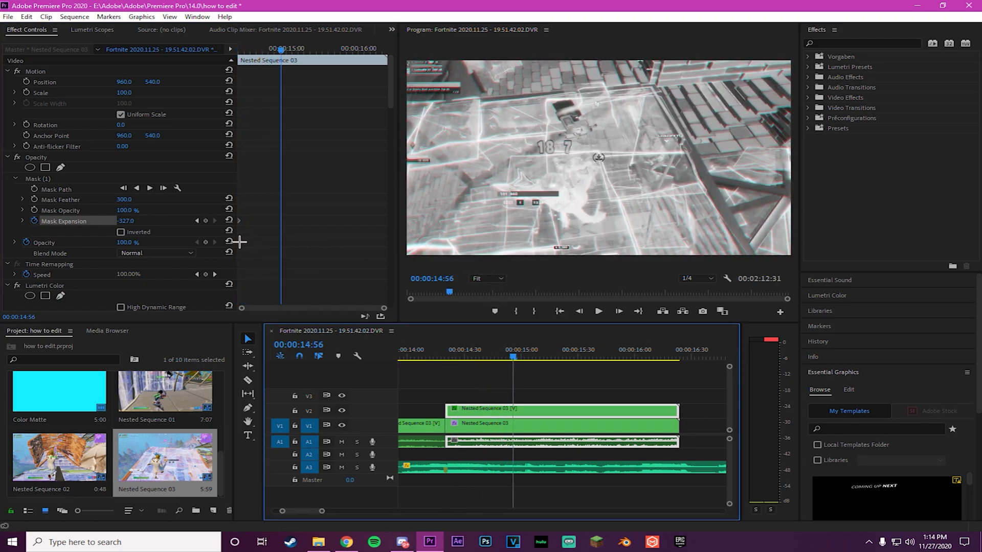
click(447, 354)
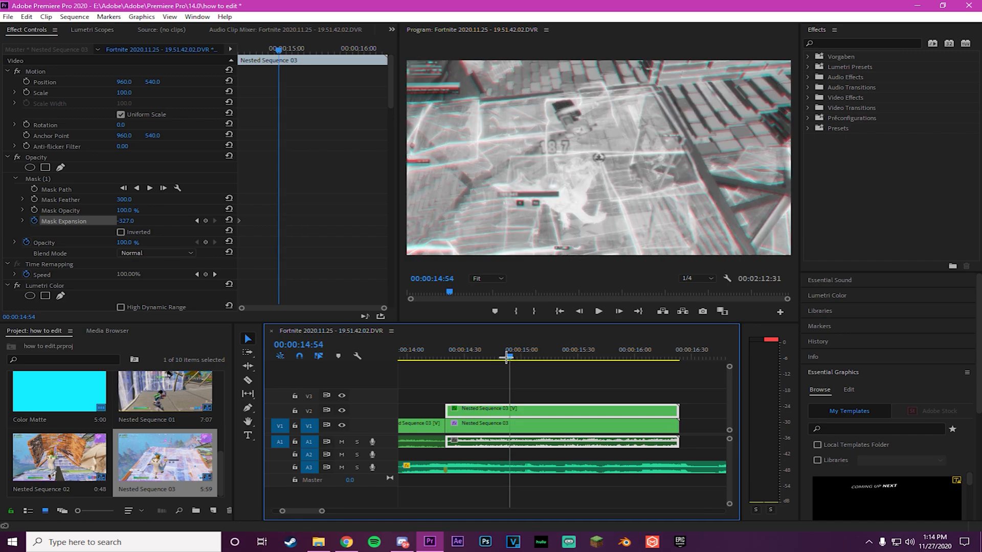
drag(446, 354, 501, 355)
click(130, 221)
click(163, 221)
drag(125, 221, 713, 221)
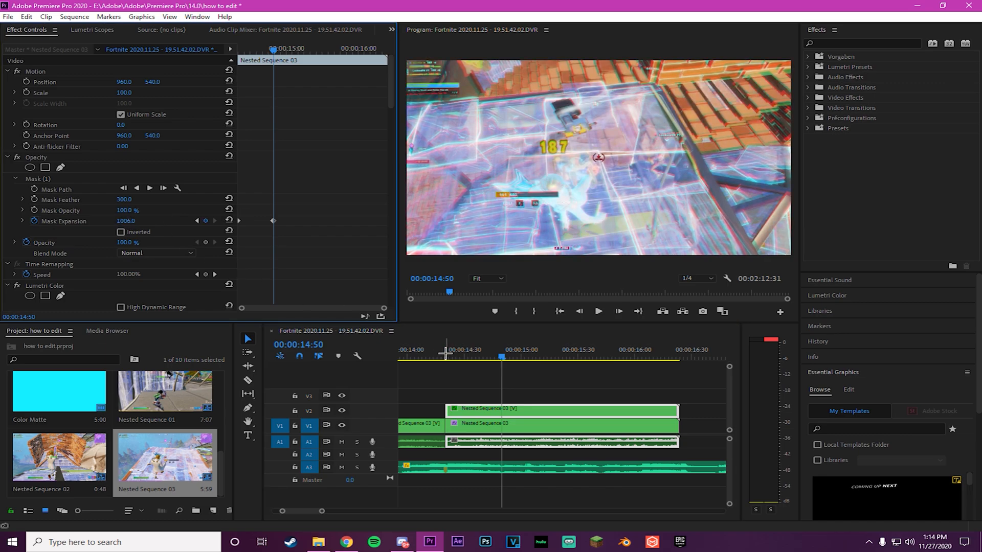
Step: Play back the desaturation fade and mask reveal around the cut, then return the playhead to 00:00:14:20
key(space)
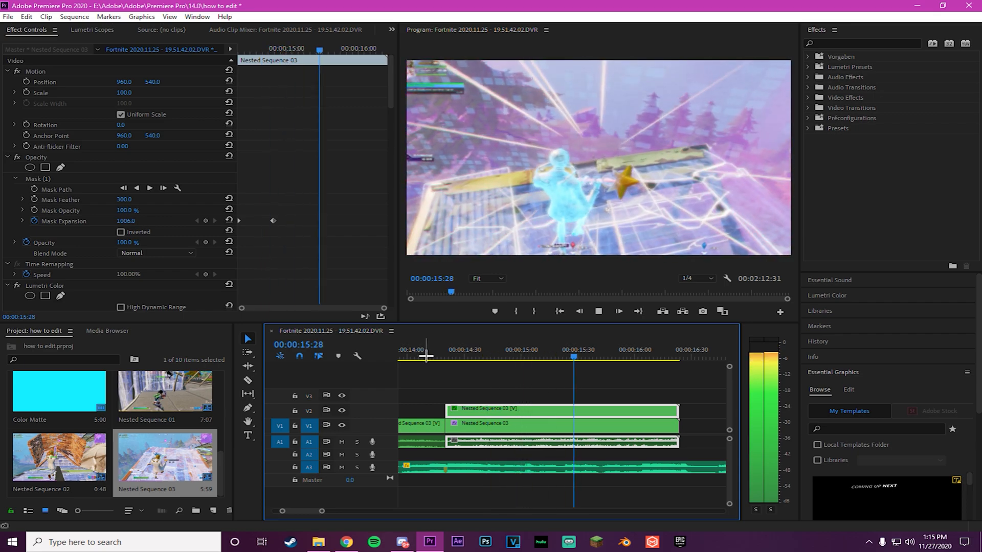
key(space)
scroll(493, 386, up, 3)
click(455, 353)
key(space)
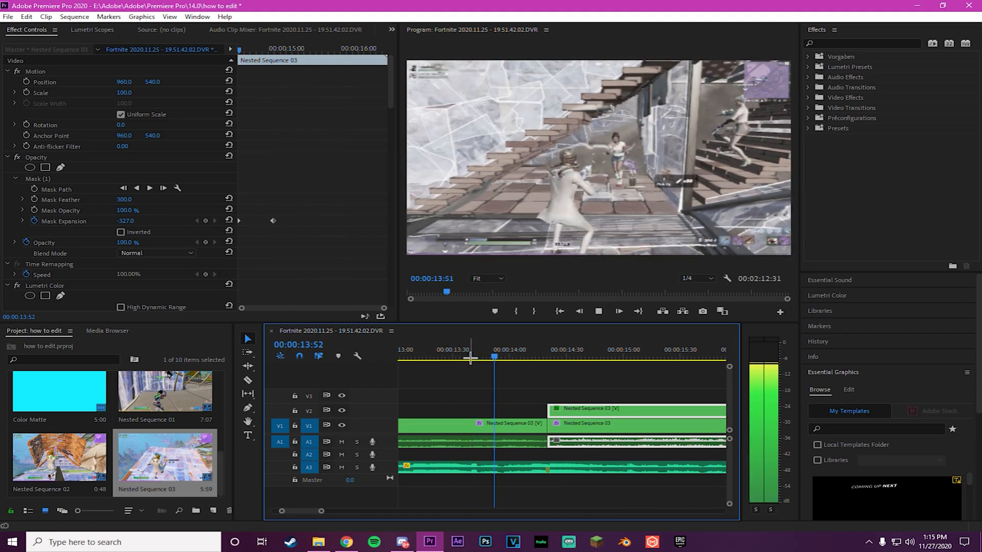
click(548, 353)
scroll(533, 392, down, 3)
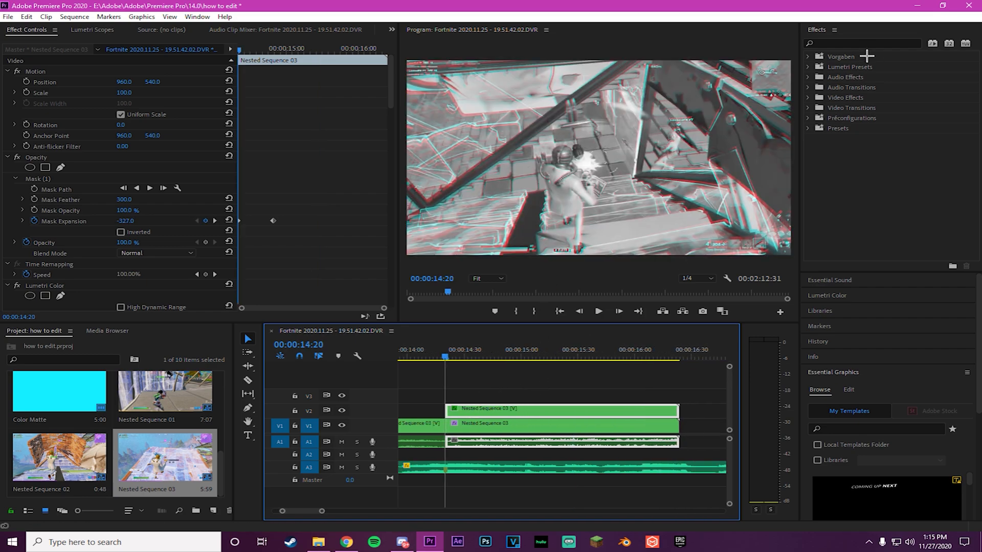
Step: Search the effects for "s_glint" and apply S_Glint to the V2 copy of Nested Sequence 03
click(837, 44)
text(s_)
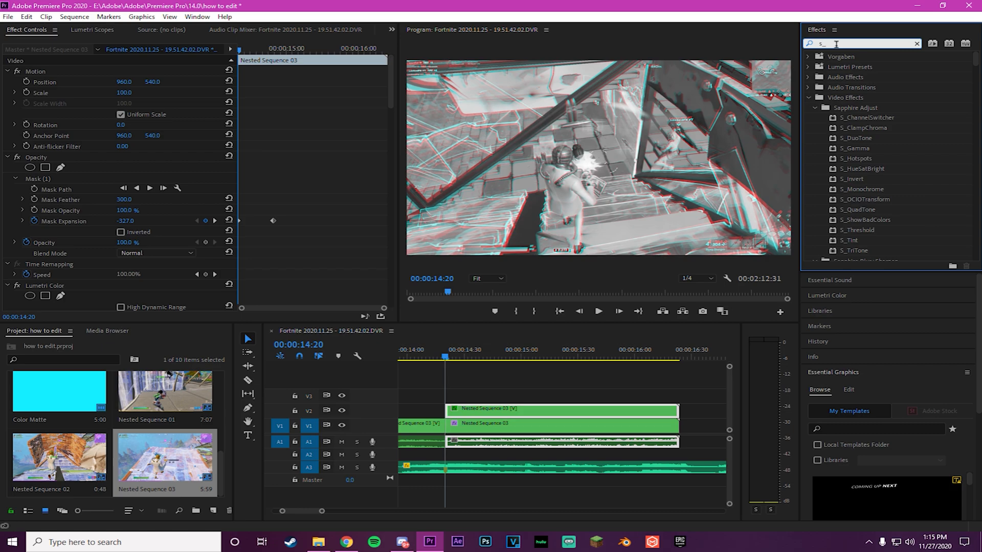
text(glint)
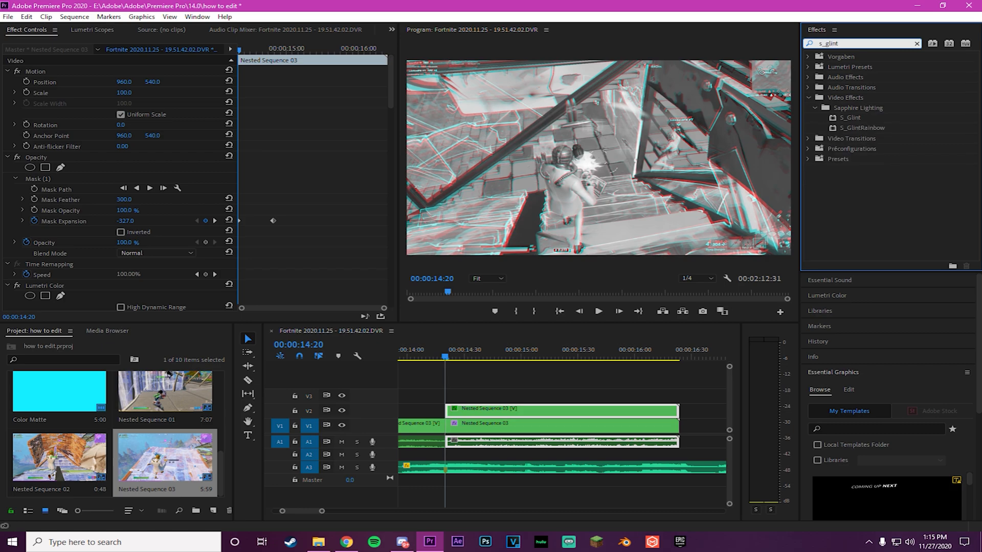
drag(857, 118, 499, 412)
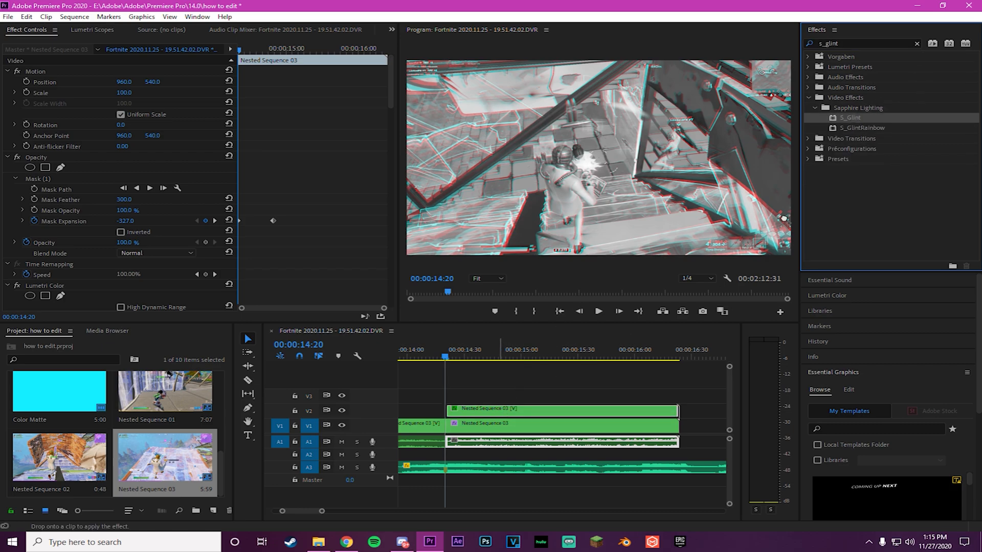
drag(487, 187, 422, 168)
scroll(390, 164, down, 15)
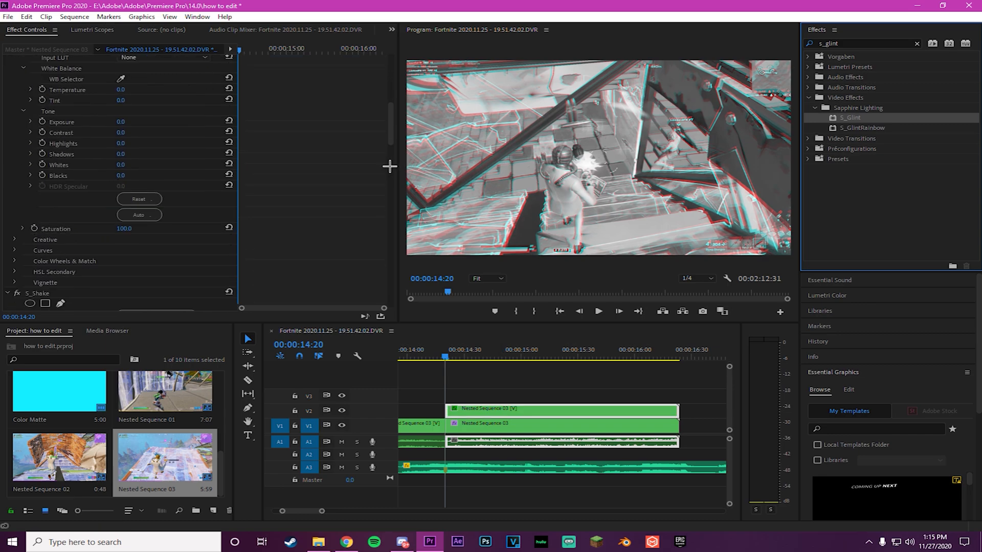
Step: Set S_Glint's Brightness to 0.2 on the V2 copy of Nested Sequence 03 and start its keyframes at 00:00:14:20
scroll(526, 162, down, 13)
scroll(526, 162, up, 20)
scroll(525, 162, down, 20)
click(446, 356)
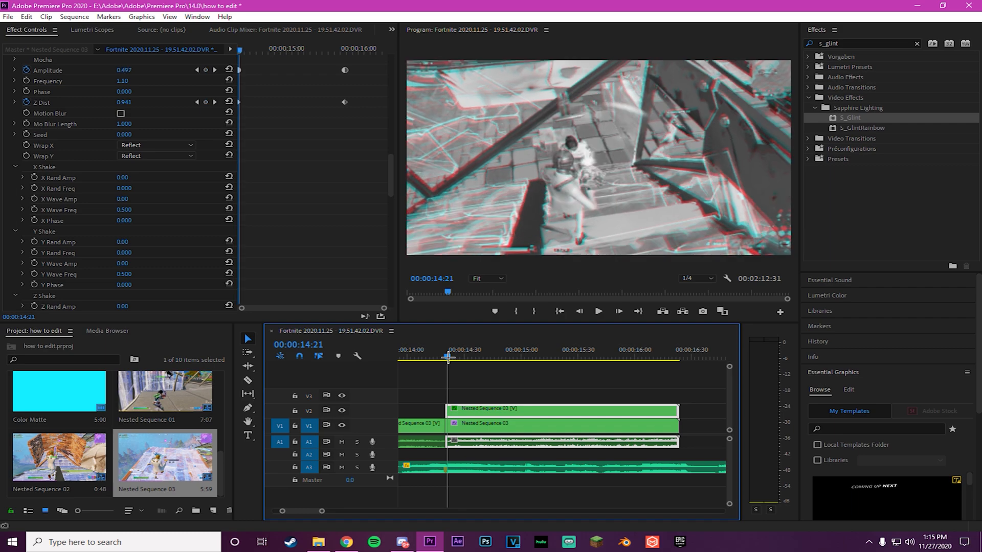
scroll(317, 245, up, 15)
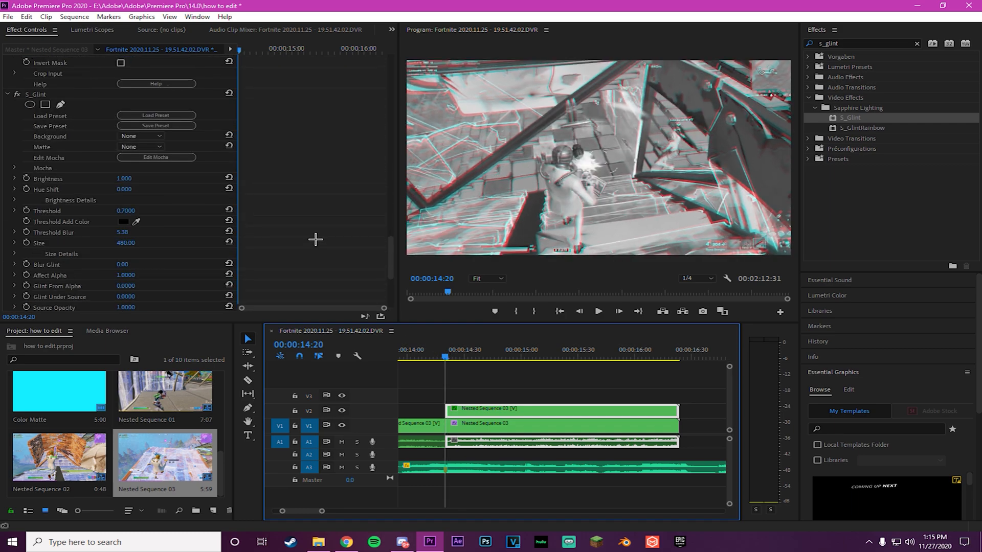
click(124, 178)
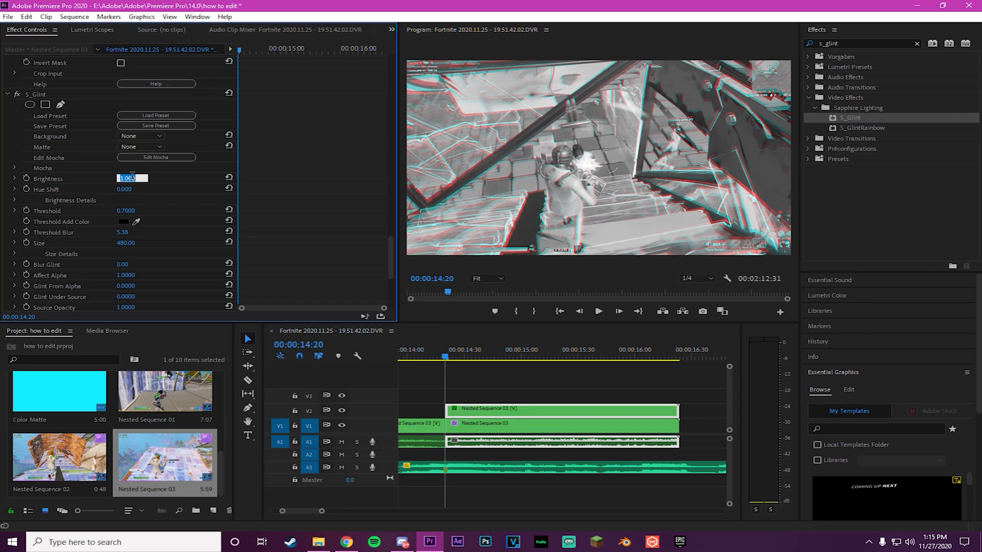
text(0.2)
key(Return)
click(27, 179)
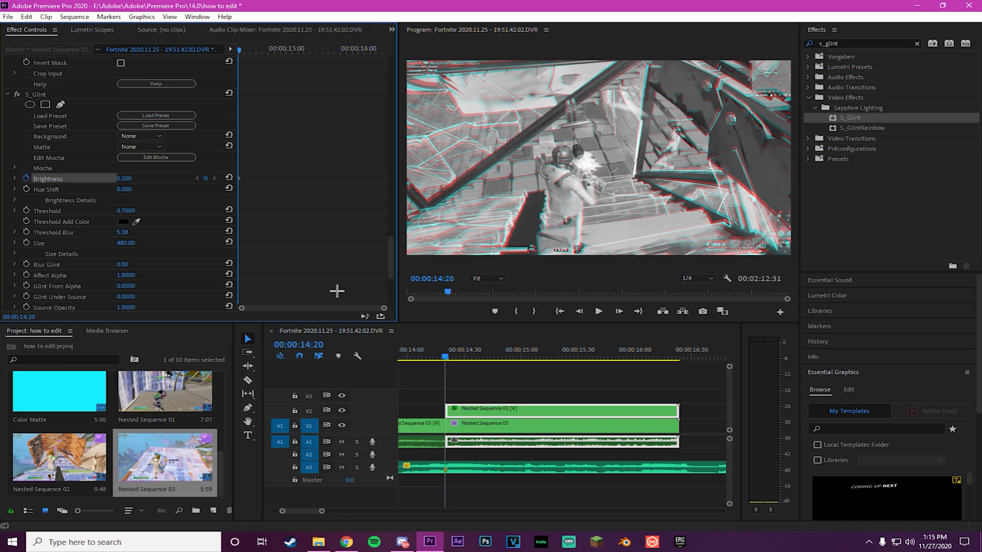
Step: Keyframe S_Glint's Brightness to 0 shortly past 00:00:15:00 and play back the glint fade
drag(446, 357, 546, 353)
click(125, 179)
text(0)
key(Return)
click(441, 352)
key(space)
key(space)
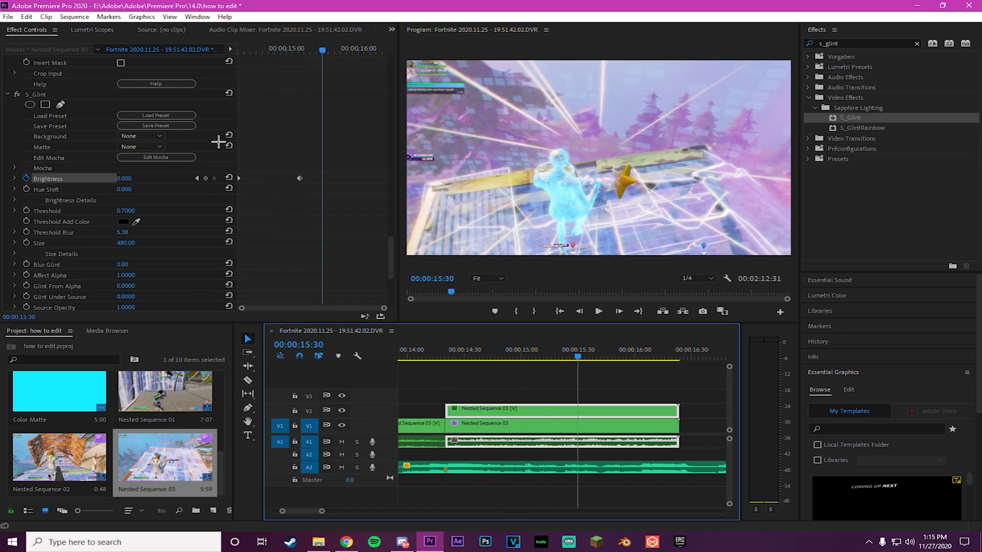
Step: Shift both S_Glint Brightness keyframes slightly later in the clip, checking the timing with playback
drag(239, 177, 311, 178)
click(438, 351)
key(space)
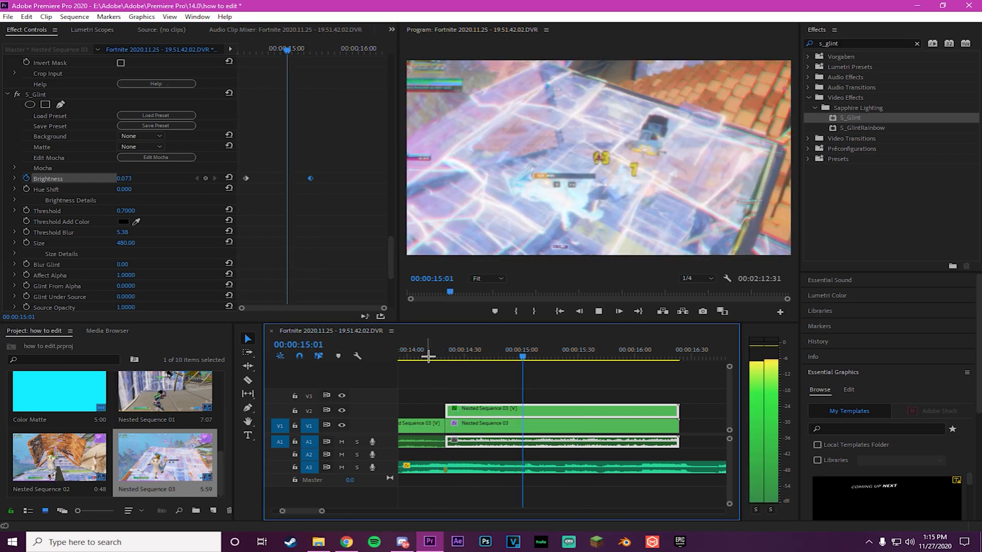
key(space)
drag(311, 178, 321, 178)
drag(246, 178, 257, 179)
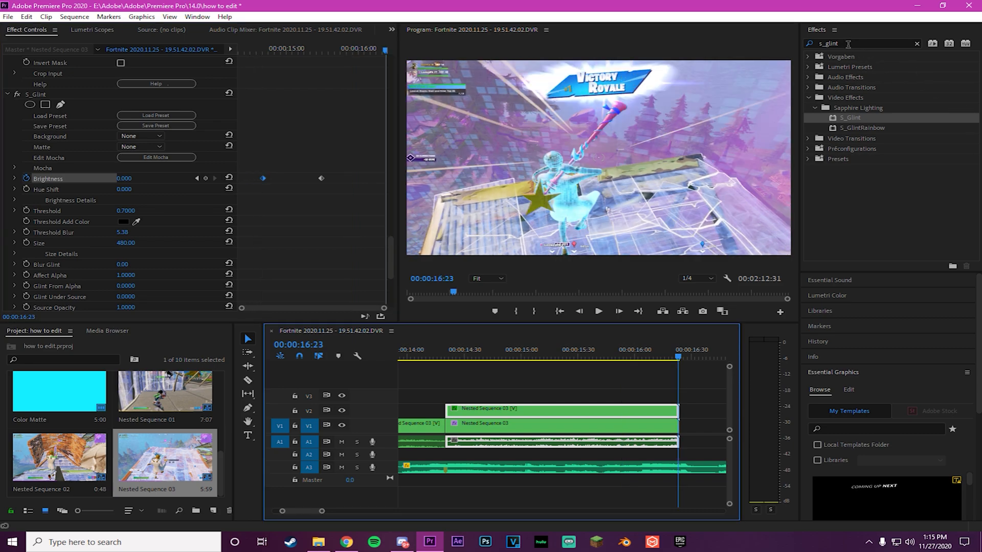
Step: Search the effects for "s_glow", apply S_Glow to the V2 copy of Nested Sequence 03, and return the playhead to 00:00:14:20
drag(849, 44, 822, 45)
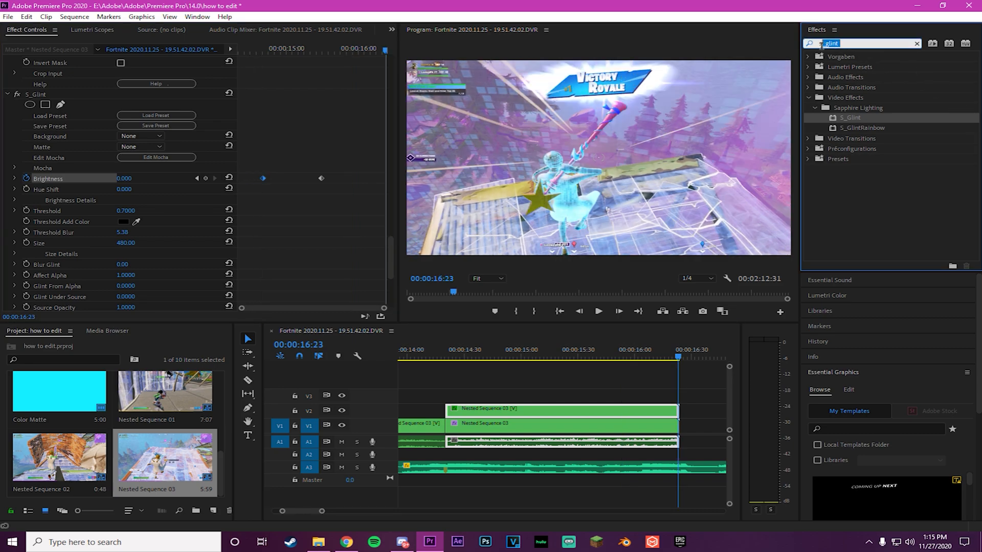
text(glow)
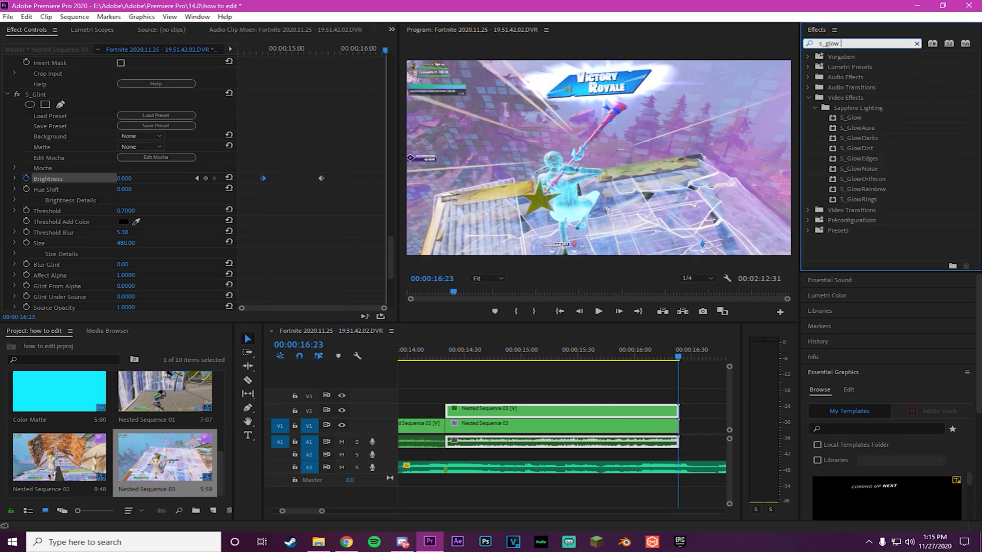
drag(862, 118, 495, 414)
click(446, 353)
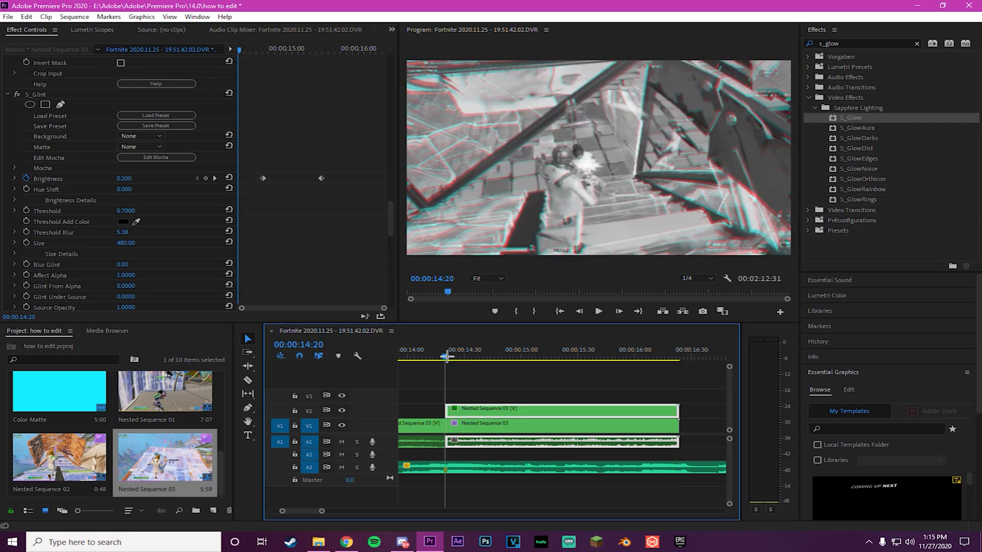
Step: Change S_Glow's Color to a saturated magenta on the V2 copy of Nested Sequence 03
scroll(291, 204, down, 5)
scroll(291, 204, down, 4)
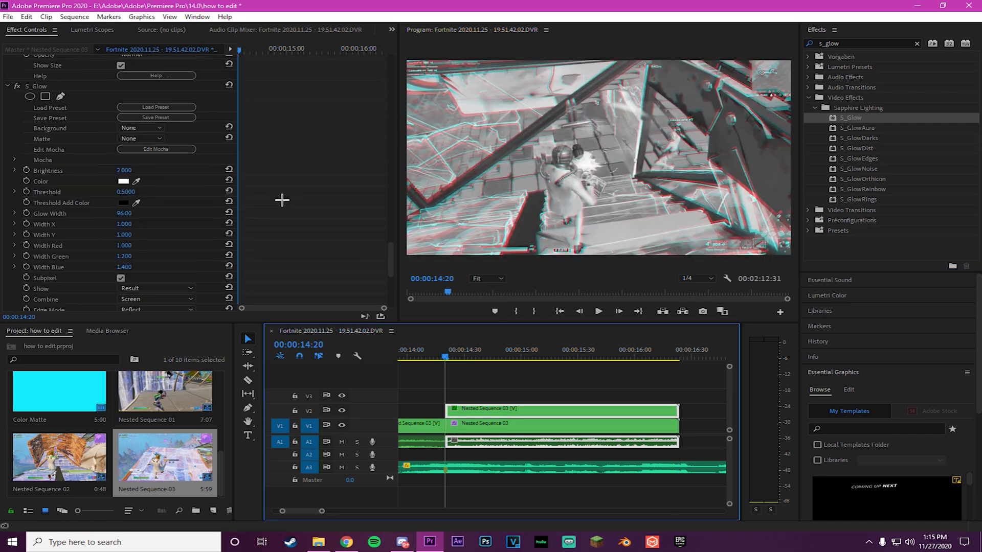
click(125, 180)
drag(421, 303, 419, 315)
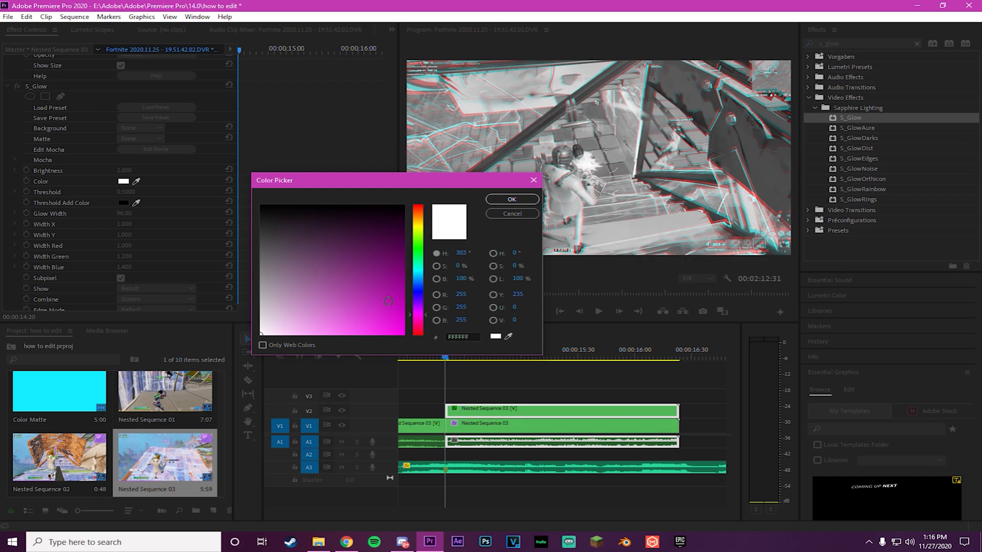
click(404, 326)
click(512, 199)
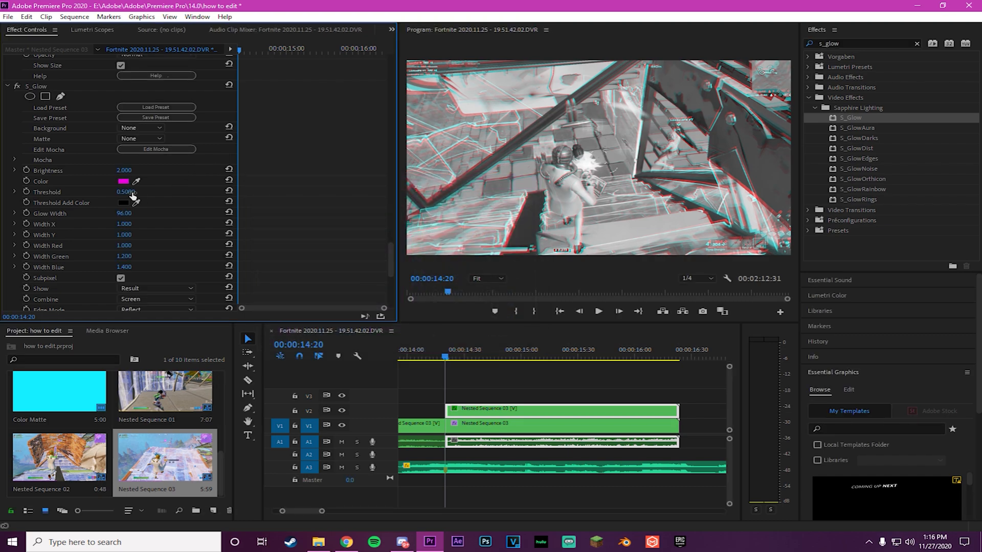
Step: Keyframe S_Glow's Brightness from 7 at 00:00:14:20 to 0 at 00:00:15:37
click(27, 170)
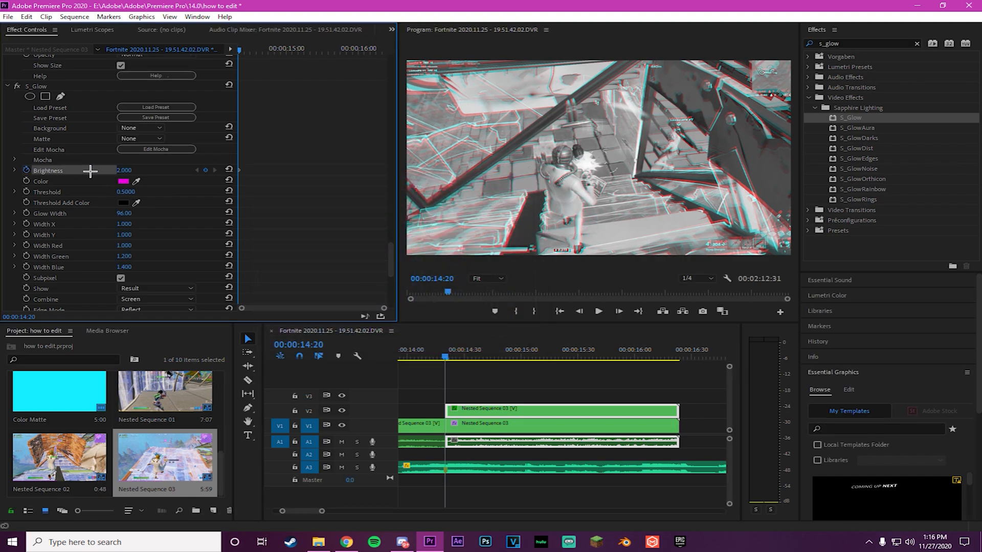
click(126, 170)
text(7)
key(Return)
drag(445, 368, 590, 352)
drag(128, 170, 71, 170)
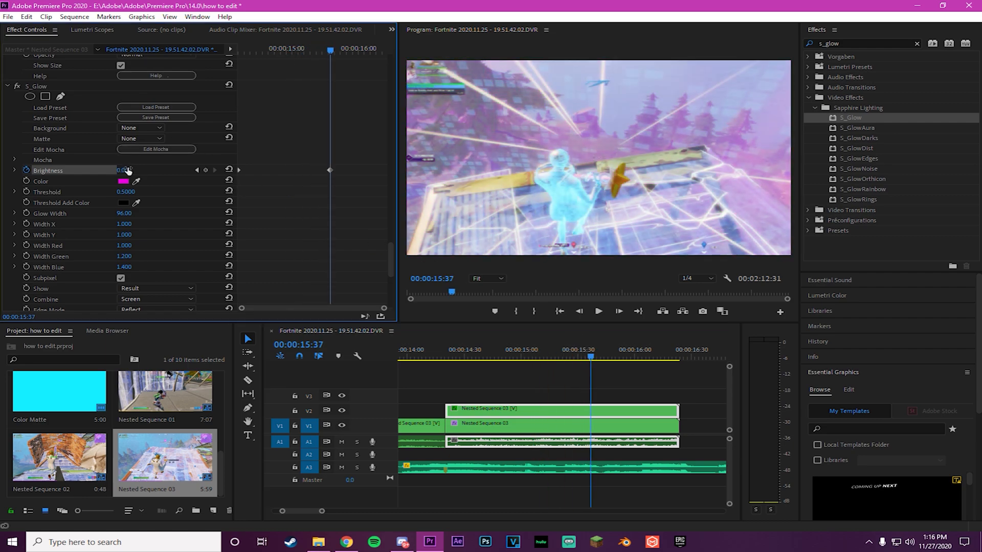
Step: Set S_Glow's Threshold to 0.9 and play back the glow from before the cut
mouse_move(473, 352)
mouse_down()
mouse_move(459, 353)
mouse_move(473, 350)
mouse_up()
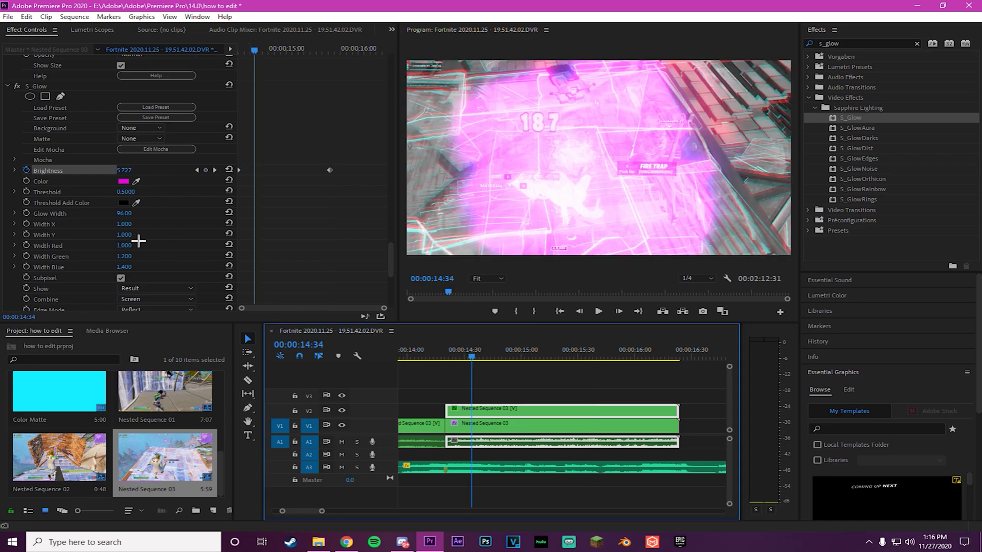
drag(125, 192, 155, 192)
drag(219, 193, 127, 192)
drag(461, 357, 397, 366)
key(space)
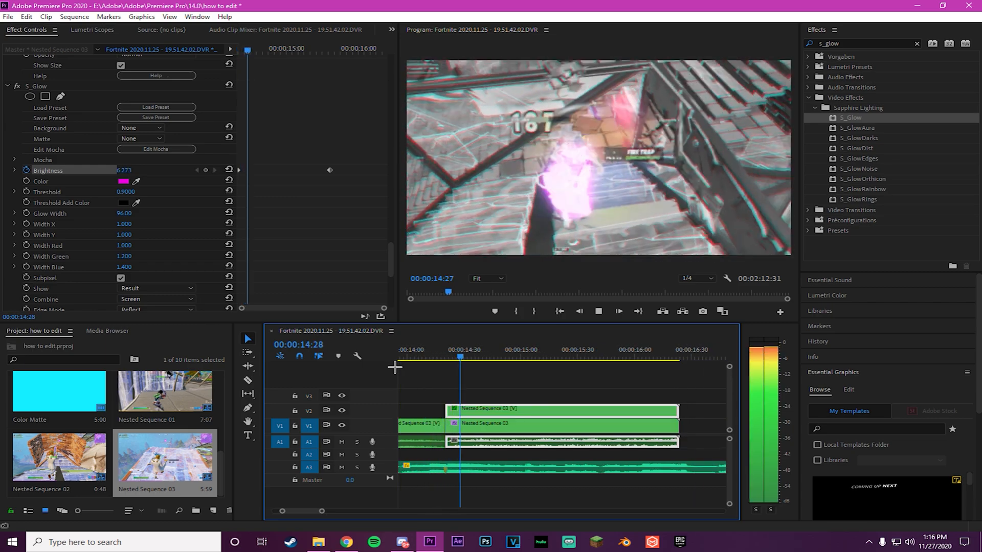
key(space)
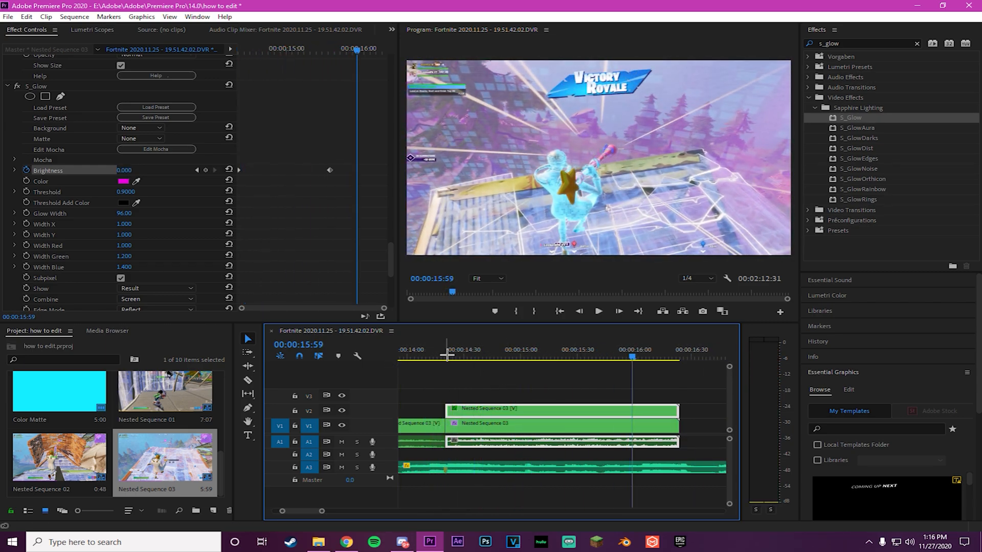
Step: Return the playhead to 00:00:14:20, search the effects for "flicker", and apply S_Flicker to the V2 copy of Nested Sequence 03
click(446, 355)
click(851, 43)
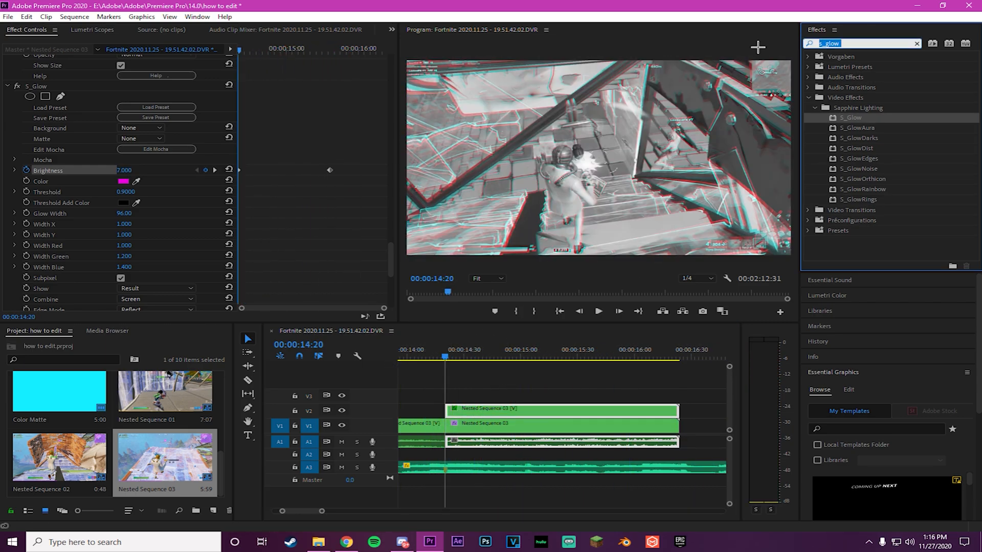
text(flicker)
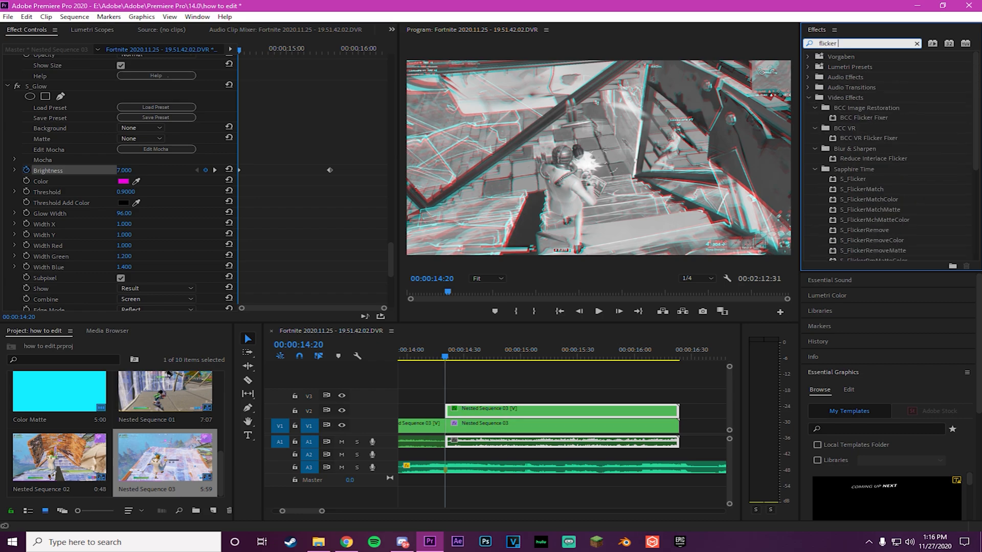
scroll(879, 133, down, 3)
drag(853, 87, 475, 415)
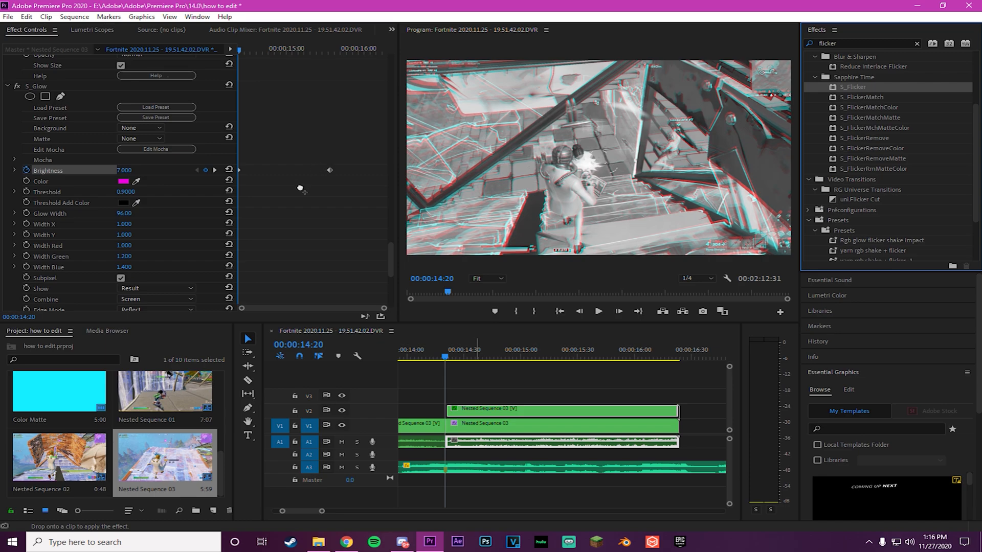
drag(302, 188, 296, 188)
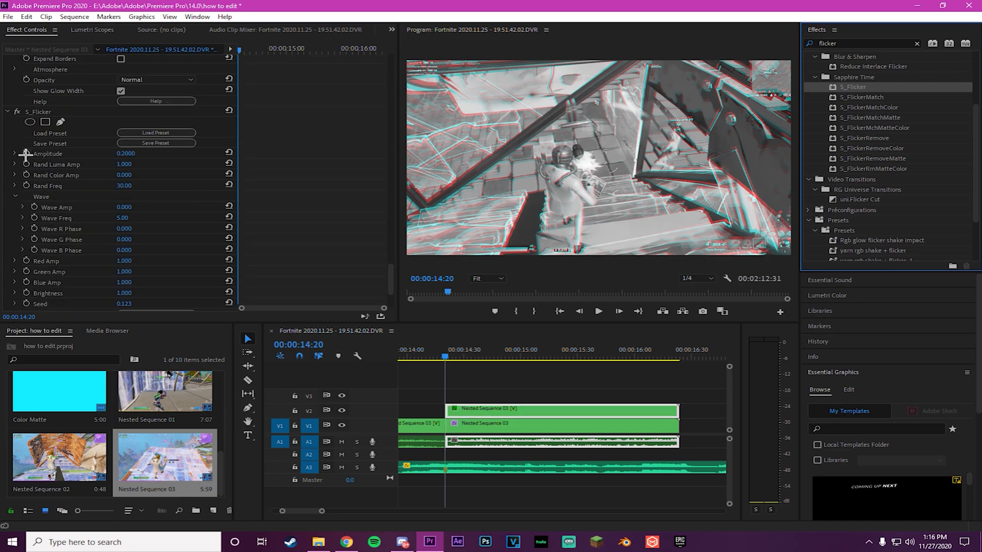
Step: Keyframe S_Flicker's Amplitude at 0.2 on 00:00:14:20 and 00:00:16:14, dropping it to 0 at 00:00:16:15
click(25, 154)
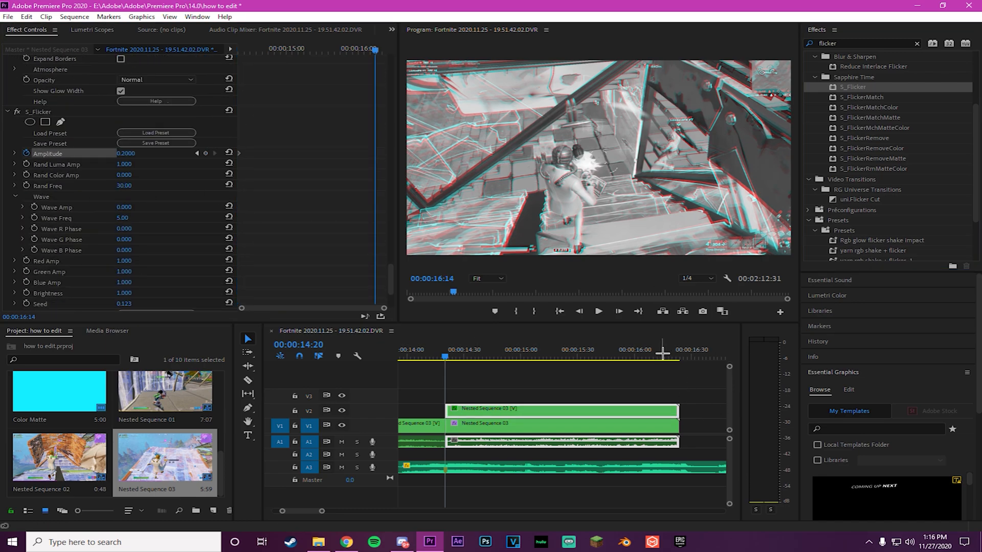
click(661, 353)
click(206, 153)
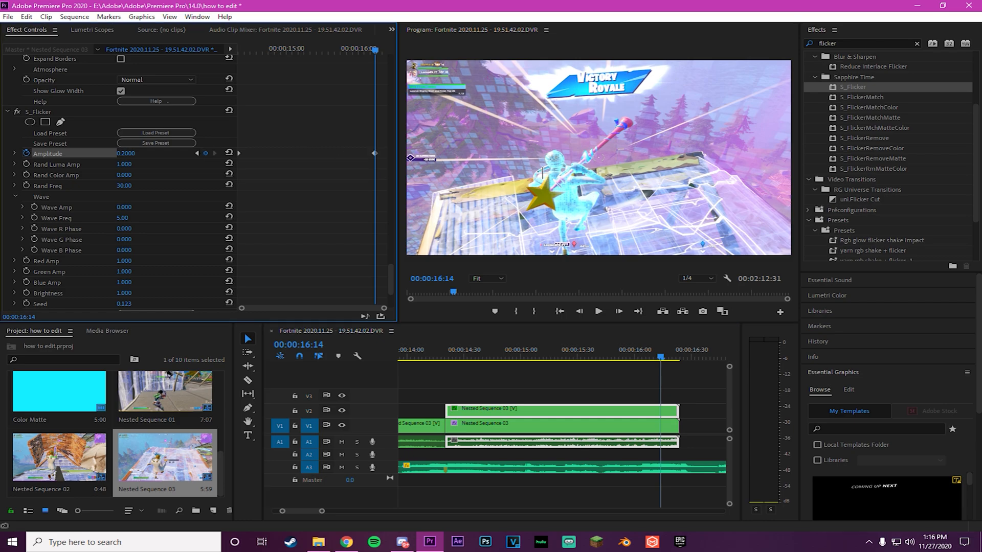
key(Right)
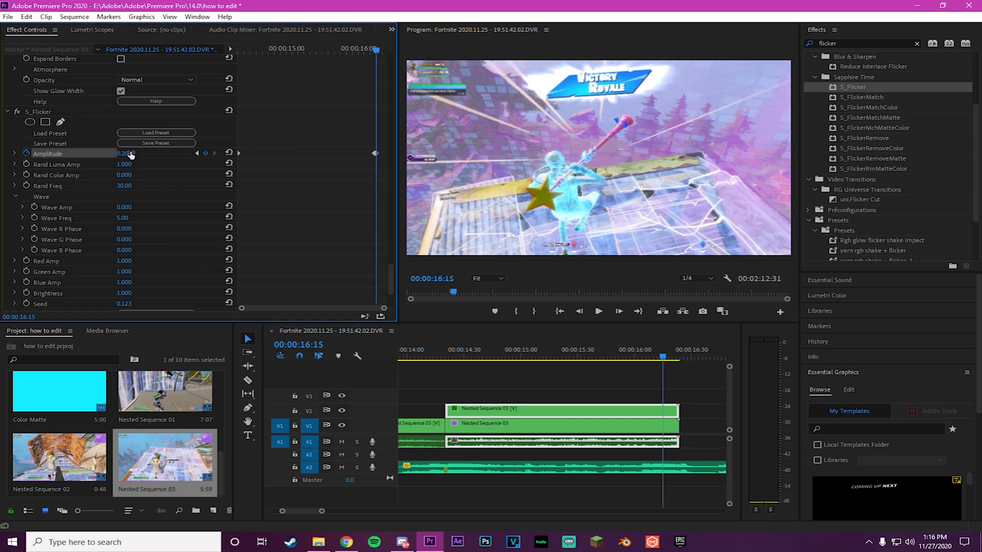
Step: Play back the combined glint, glow and flicker from just before the 00:00:14:20 cut to the clip's end
click(434, 353)
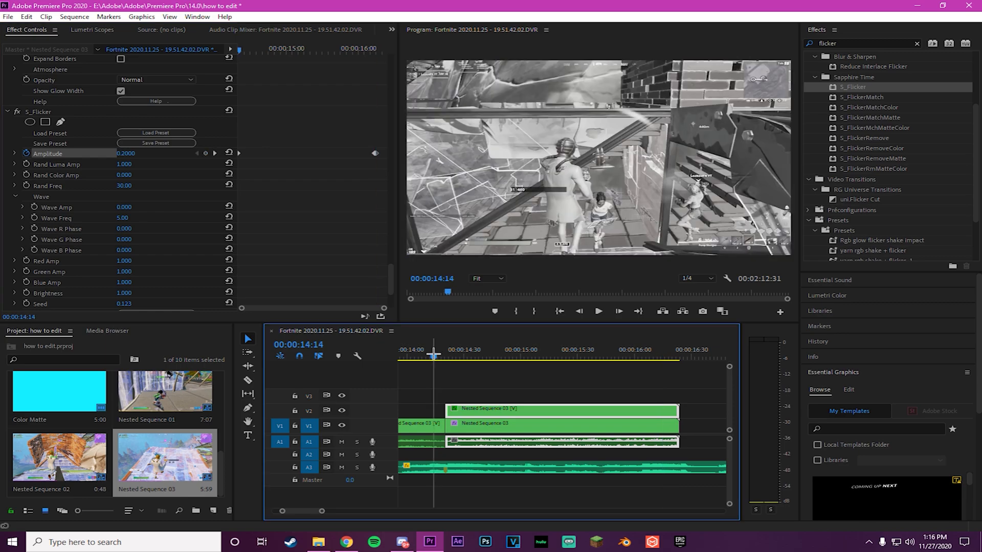
key(space)
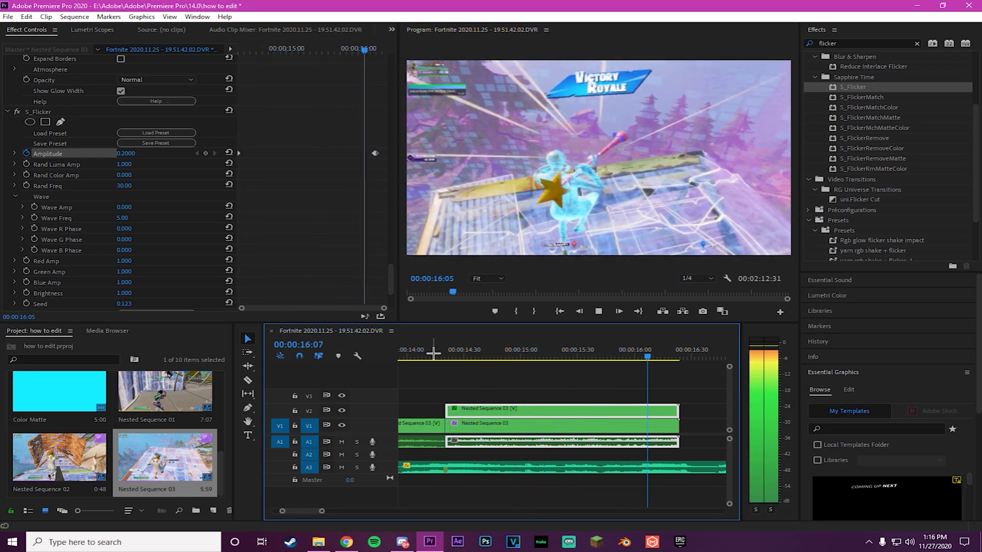
click(430, 353)
scroll(485, 404, up, 7)
scroll(485, 404, up, 3)
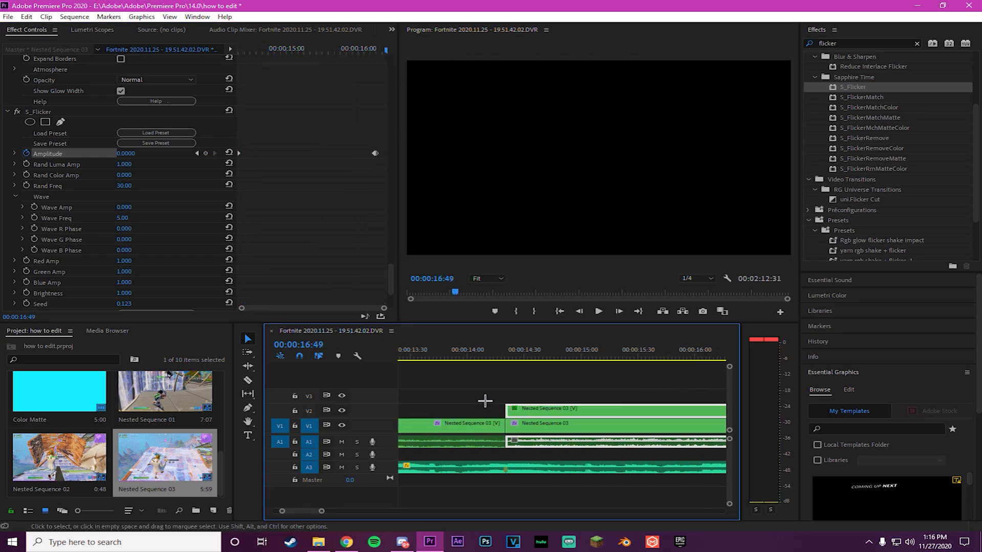
Step: Place Bass_Swoosh.mp3 on track A2 so that it starts before and spans the 00:00:14:20 cut
click(506, 357)
scroll(512, 364, up, 3)
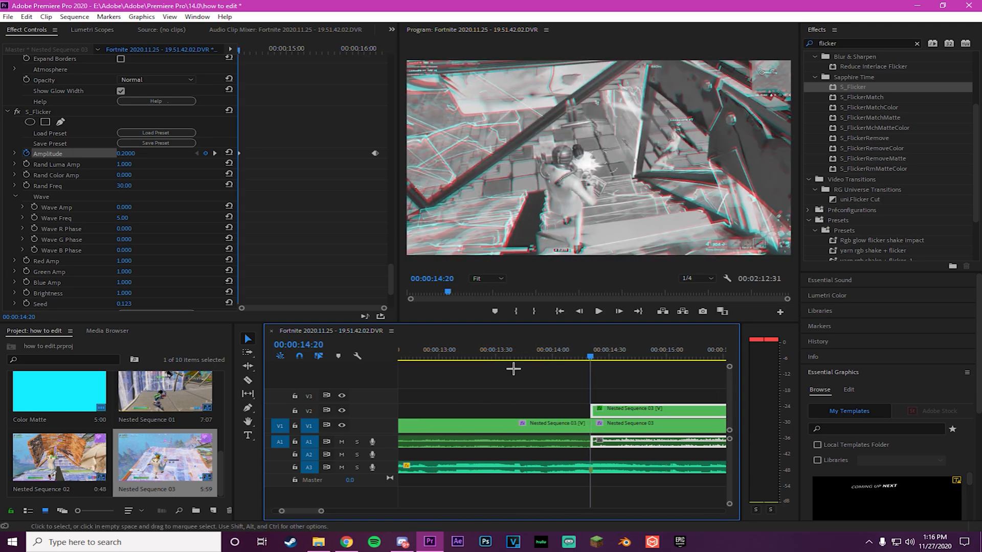
scroll(87, 412, up, 3)
scroll(60, 409, down, 2)
drag(60, 404, 538, 457)
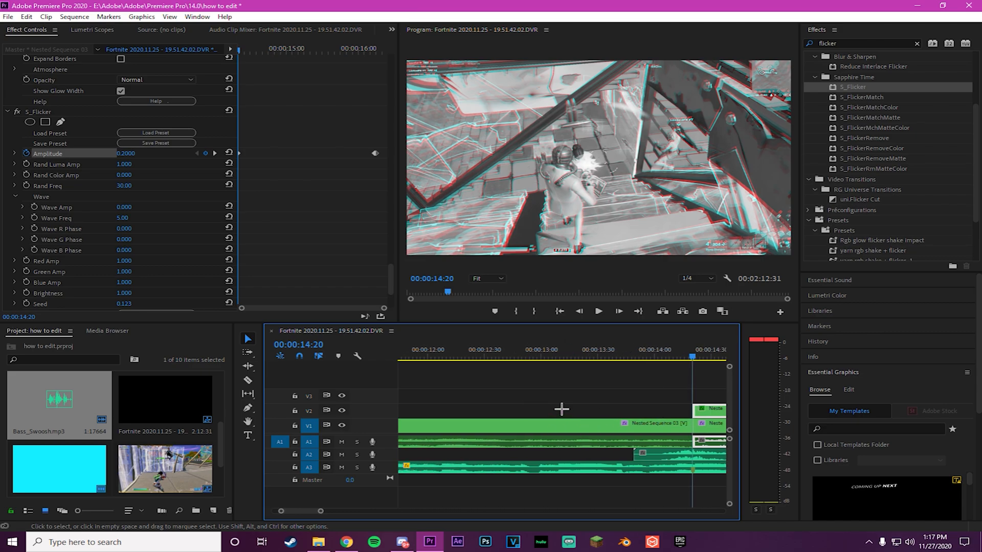
scroll(561, 408, up, 2)
scroll(561, 408, down, 4)
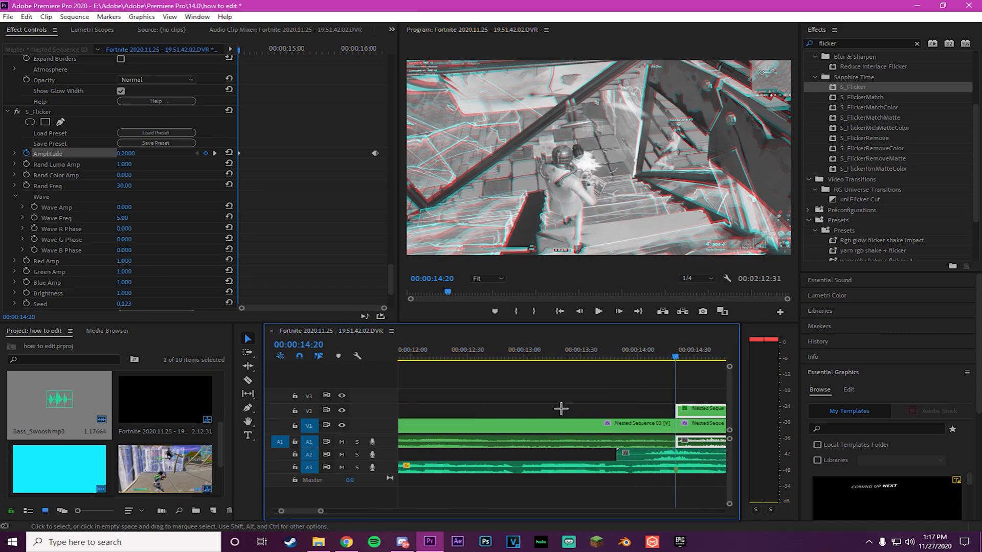
scroll(559, 404, up, 4)
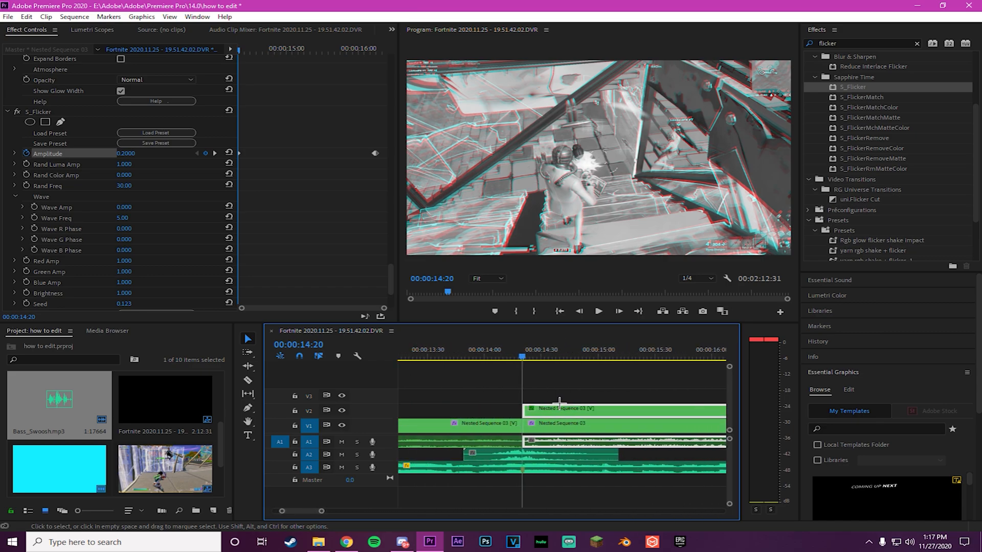
Step: Mark an in/out range over the selected clips and extend its in point back to the start of the sequence
drag(320, 514, 348, 512)
key(slash)
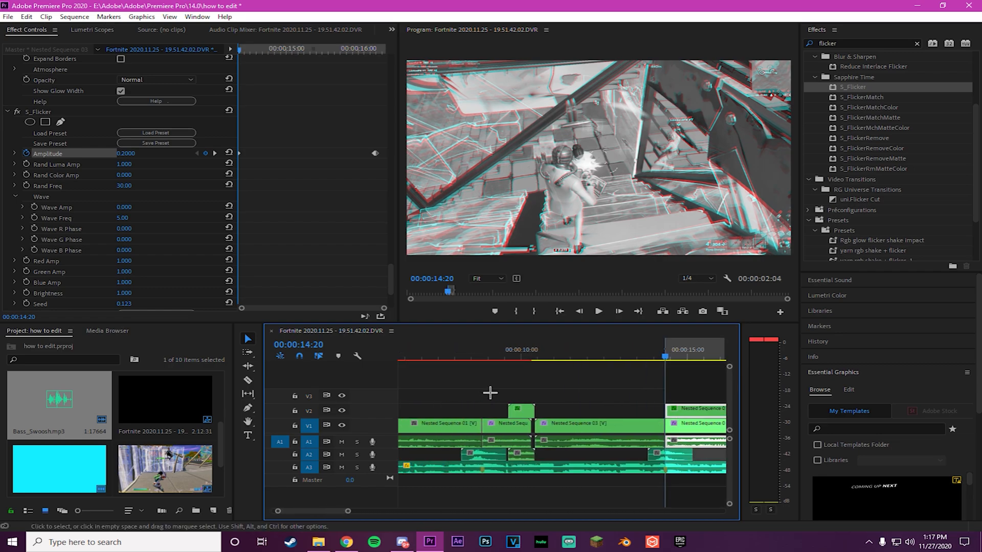
drag(664, 344, 422, 348)
scroll(536, 355, up, 4)
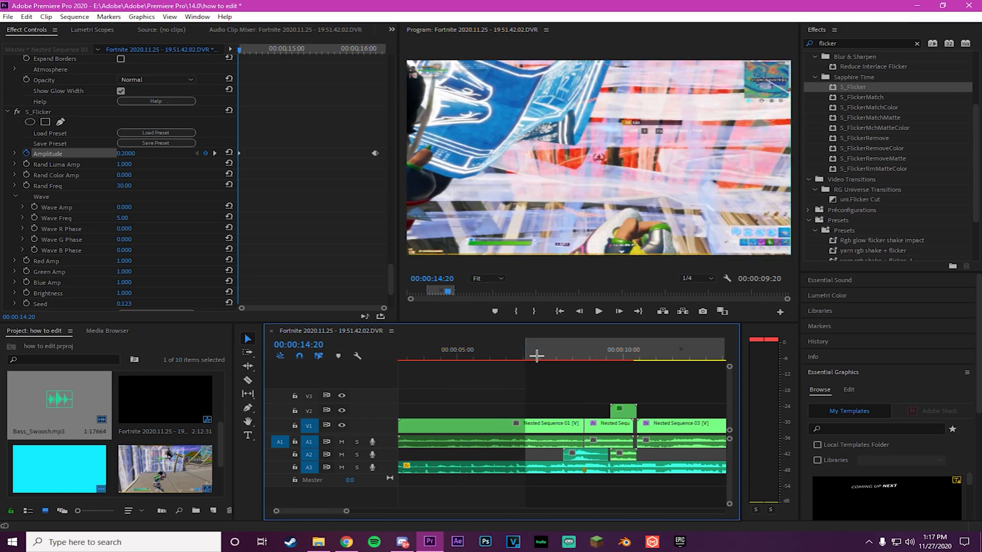
drag(633, 347, 395, 349)
scroll(576, 388, down, 8)
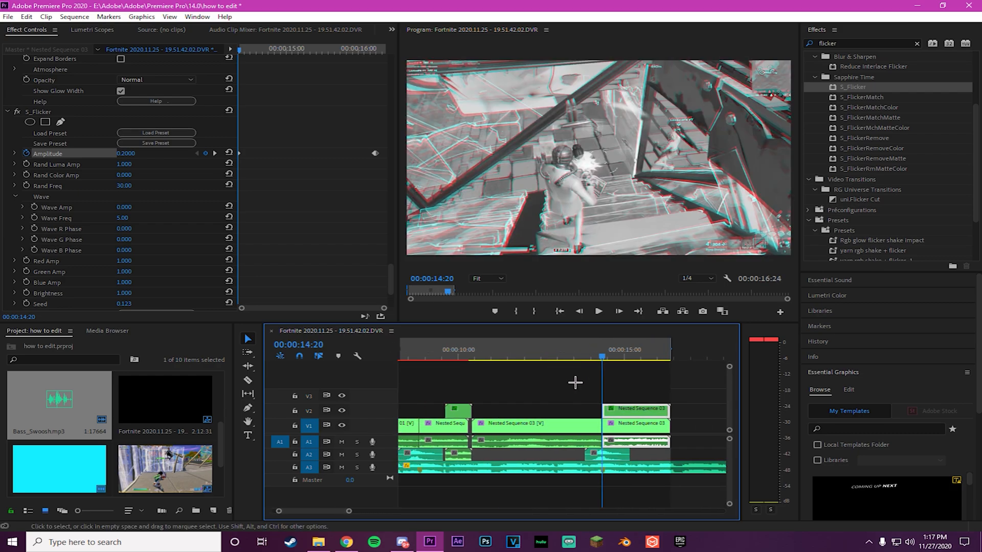
Step: Render the marked section of the sequence from in to out
scroll(575, 383, up, 8)
click(74, 16)
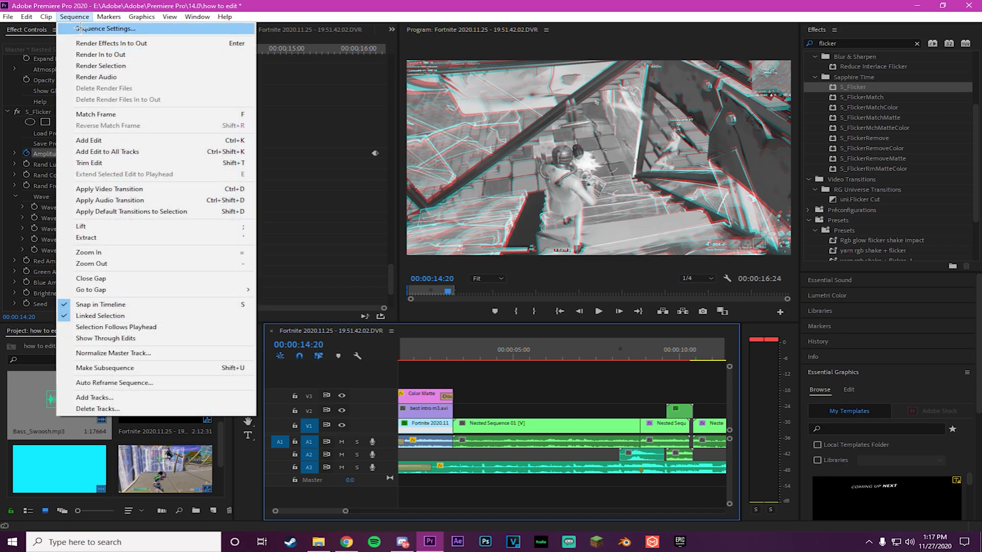
click(105, 55)
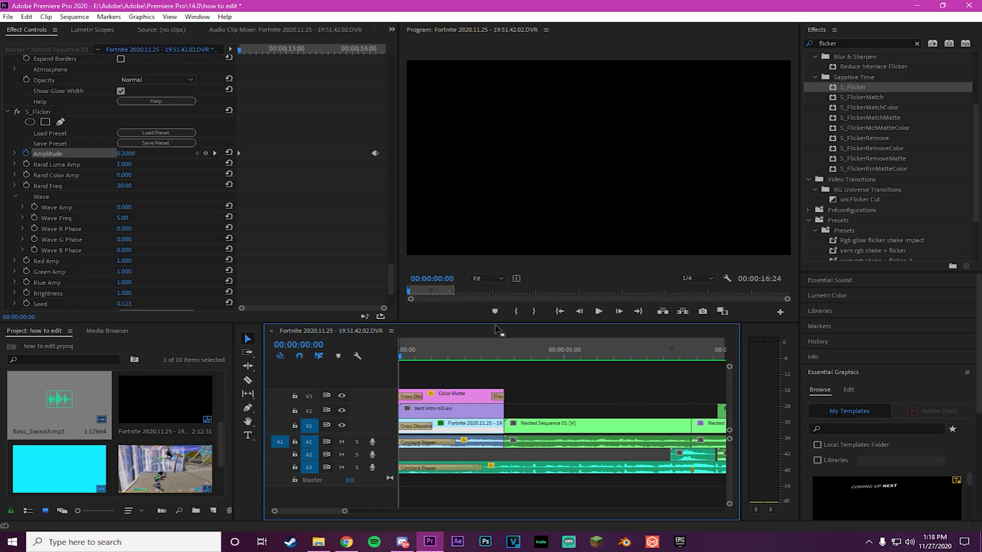
Step: Play back the rendered montage full screen from the start of the sequence
key(ctrl+grave)
key(space)
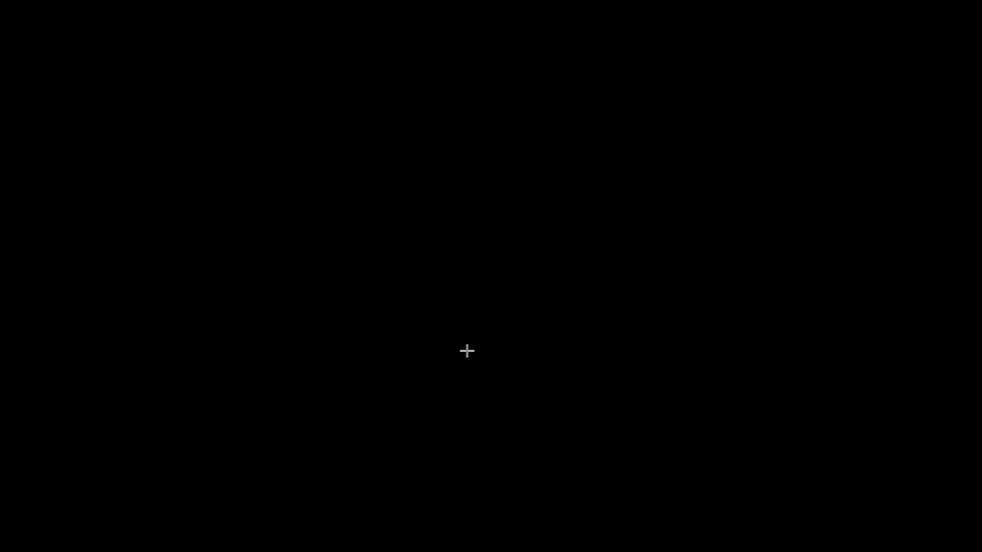
key(Escape)
Step: Move the playhead to about 00:00:11:30 and select the long Nested Sequence 03 clip on V1 beneath it
scroll(513, 358, up, 6)
scroll(566, 385, down, 6)
drag(526, 358, 535, 357)
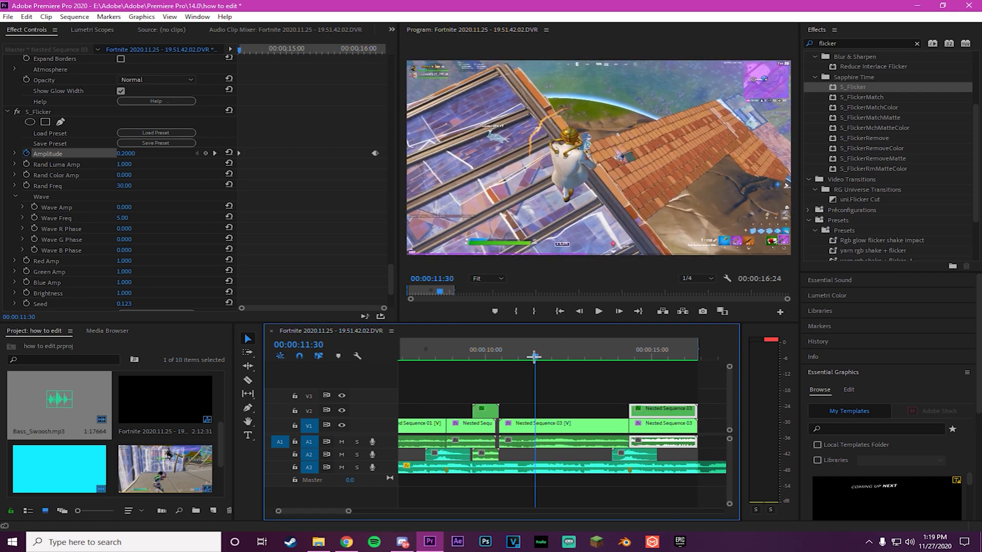
click(578, 427)
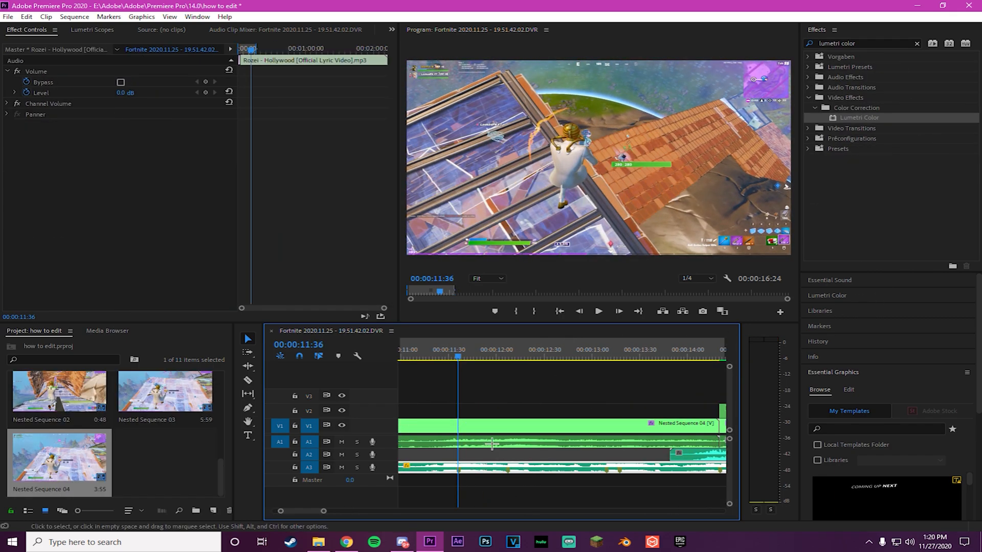
Step: Enable Saturation keyframing in Lumetri Color's Basic Correction on the Nested Sequence 04 clip, with a keyframe at 00:00:11:36
click(512, 426)
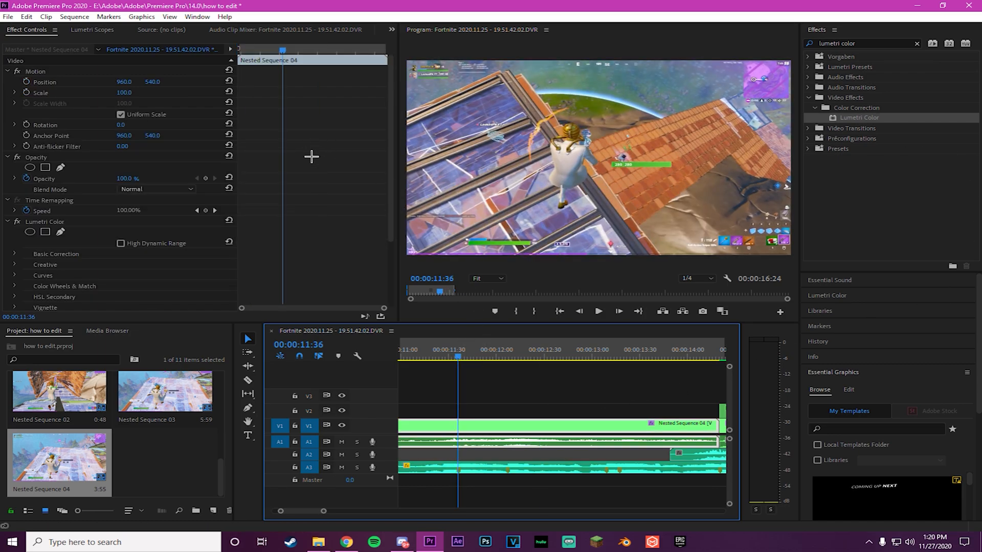
scroll(311, 149, down, 2)
click(15, 192)
scroll(282, 166, down, 2)
scroll(282, 166, down, 5)
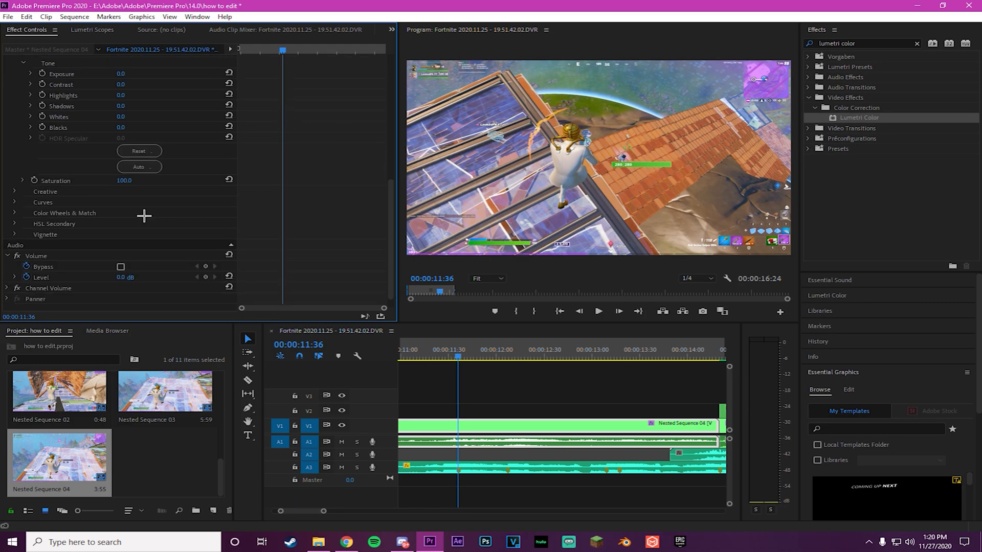
click(33, 180)
Step: Keyframe Saturation at 0 three frames after the first keyframe, on 00:00:11:39
click(124, 181)
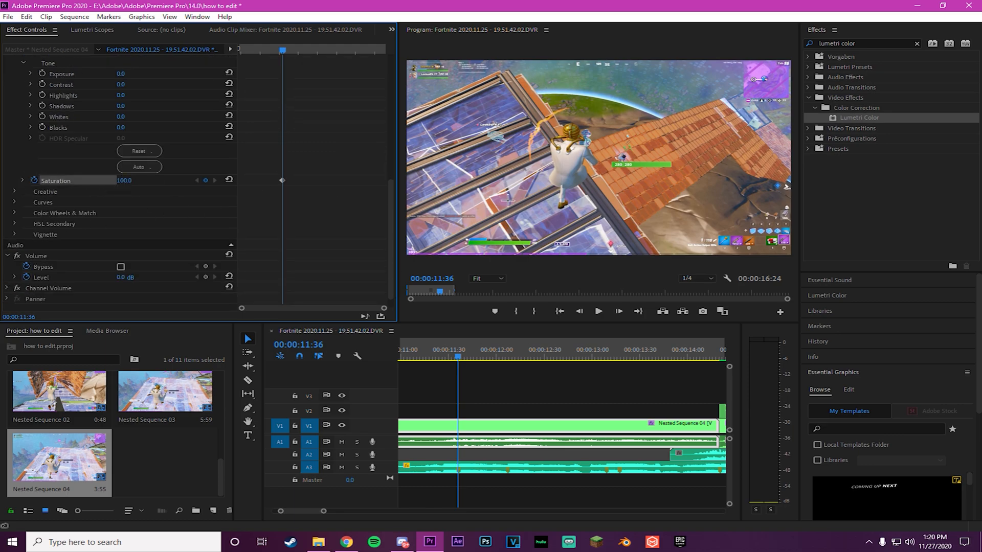
key(Right)
key(Right)
key(Right)
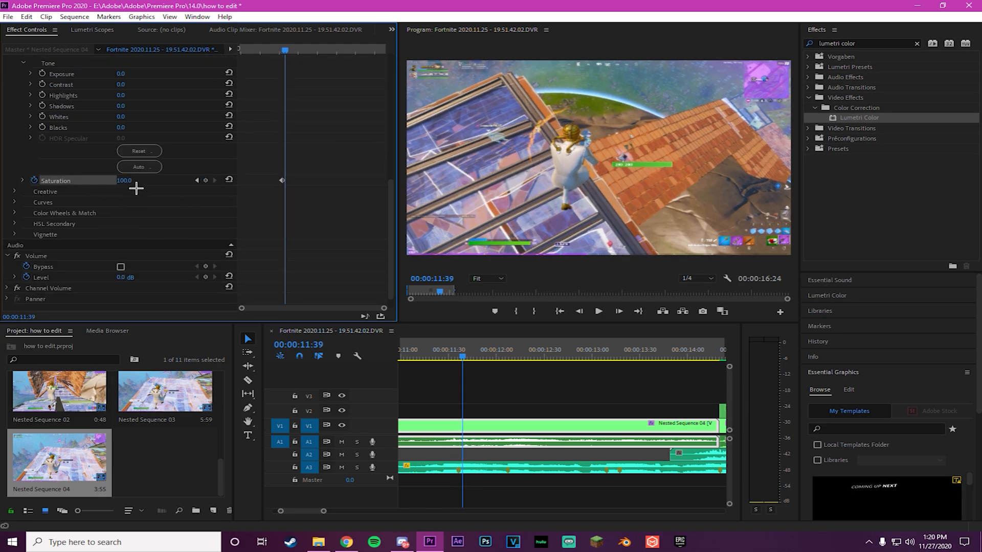
text(0)
key(Return)
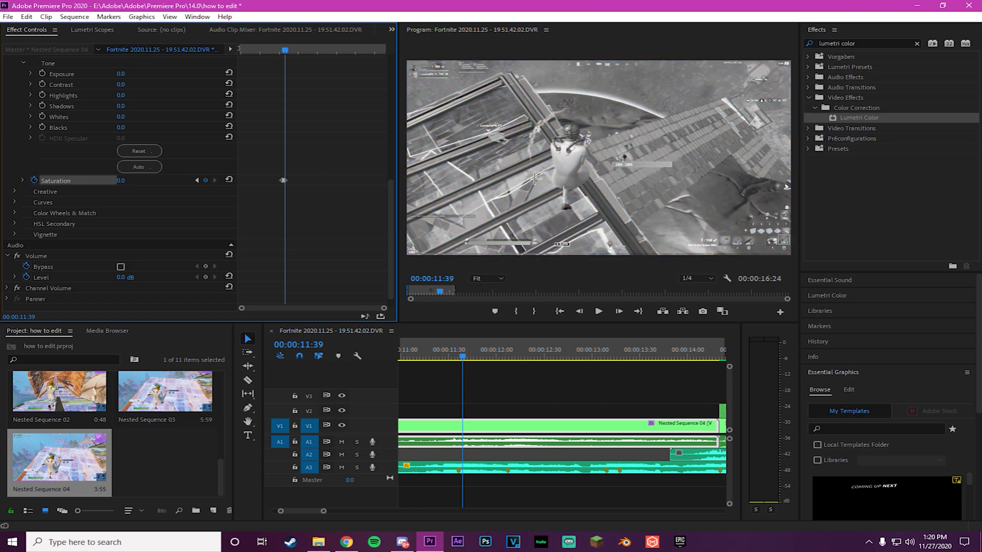
Step: Keyframe Saturation back to its default of 100 at 00:00:11:48
key(Right)
key(Right)
key(Right)
key(Right)
key(Right)
key(Right)
key(Right)
key(Right)
key(Right)
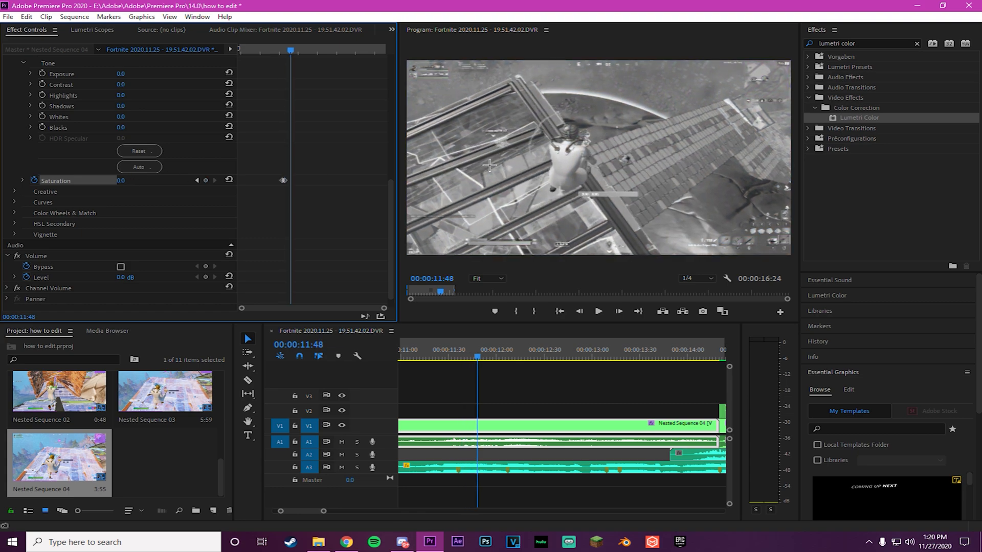
click(229, 180)
Step: Add a holding Saturation keyframe of 100 at 00:00:12:07
key(Right)
key(Right)
key(Right)
key(Right)
key(Right)
key(Right)
key(Right)
key(Right)
key(Right)
key(Right)
key(Right)
key(Right)
key(Right)
key(Right)
key(Right)
key(Right)
key(Right)
key(Right)
key(Right)
key(Right)
key(Left)
click(206, 180)
Step: Drop Saturation to 0 at 00:00:12:10 and reset it to 100 at 00:00:12:15
key(Right)
key(Right)
key(Right)
drag(131, 181, 80, 181)
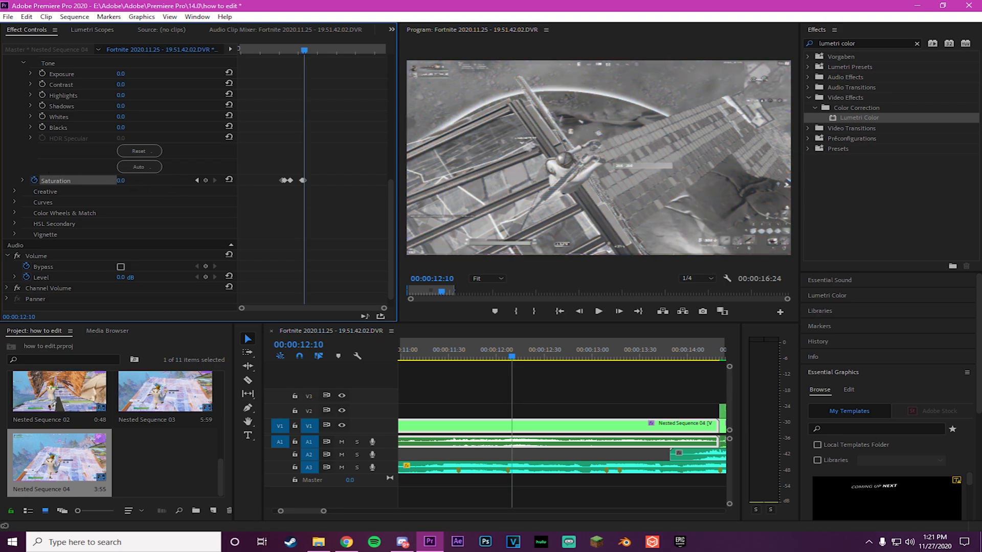
key(Right)
key(Right)
key(Right)
key(Right)
key(Right)
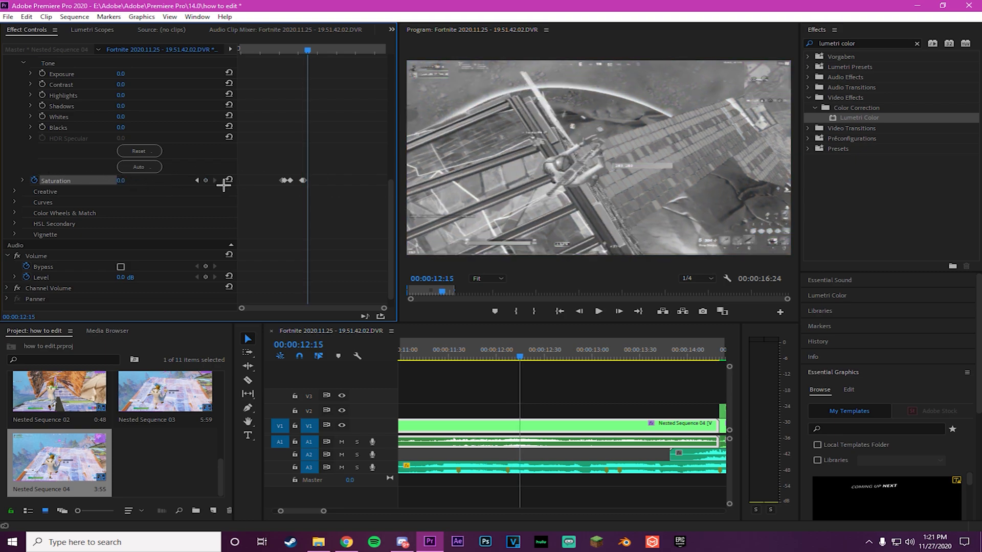
click(229, 180)
Step: Play on to the next beat marker and add an Opacity keyframe of 100% to Nested Sequence 04 at 00:00:13:09
key(space)
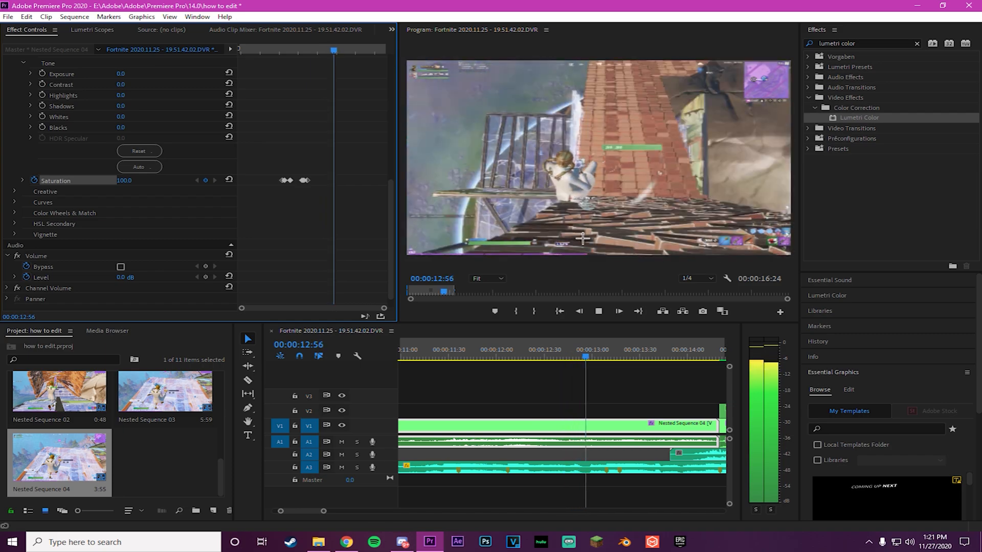
key(space)
click(608, 353)
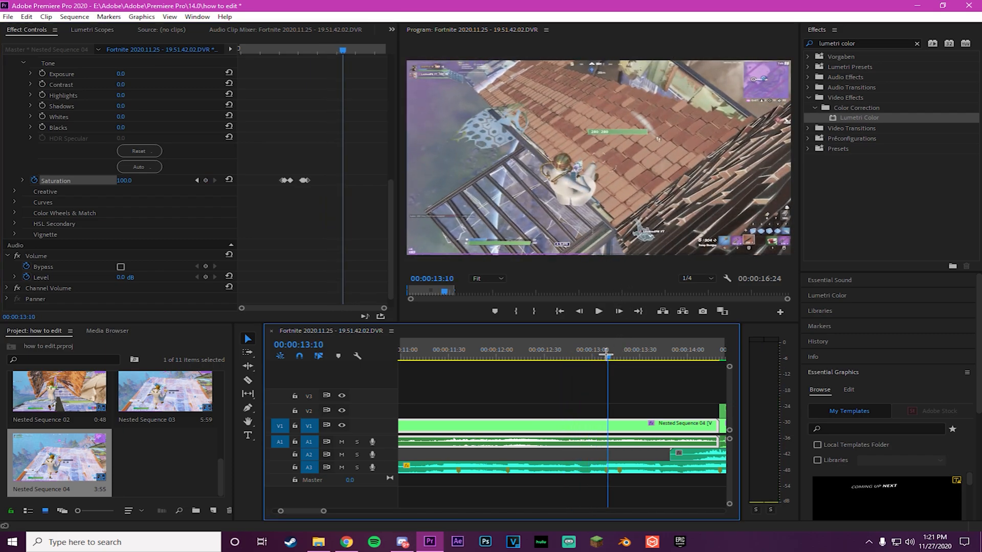
click(606, 355)
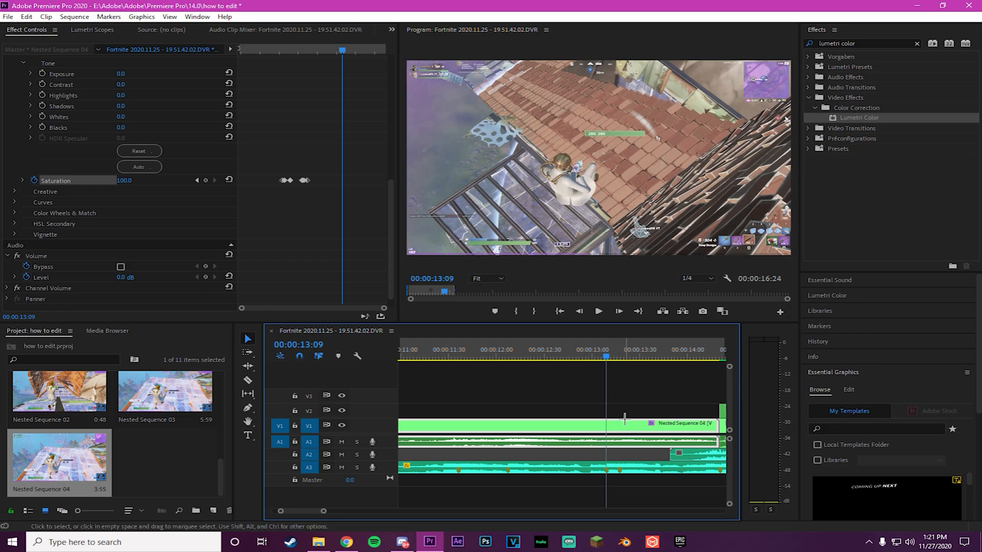
drag(392, 210, 392, 90)
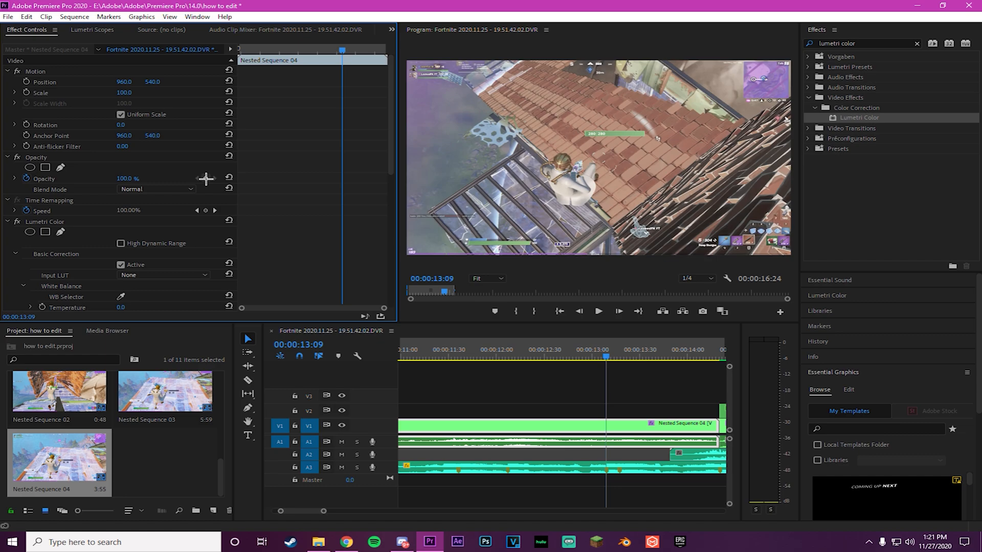
click(205, 178)
Step: Keyframe the clip's Opacity at 25% on 00:00:13:12
key(Right)
key(Right)
key(Right)
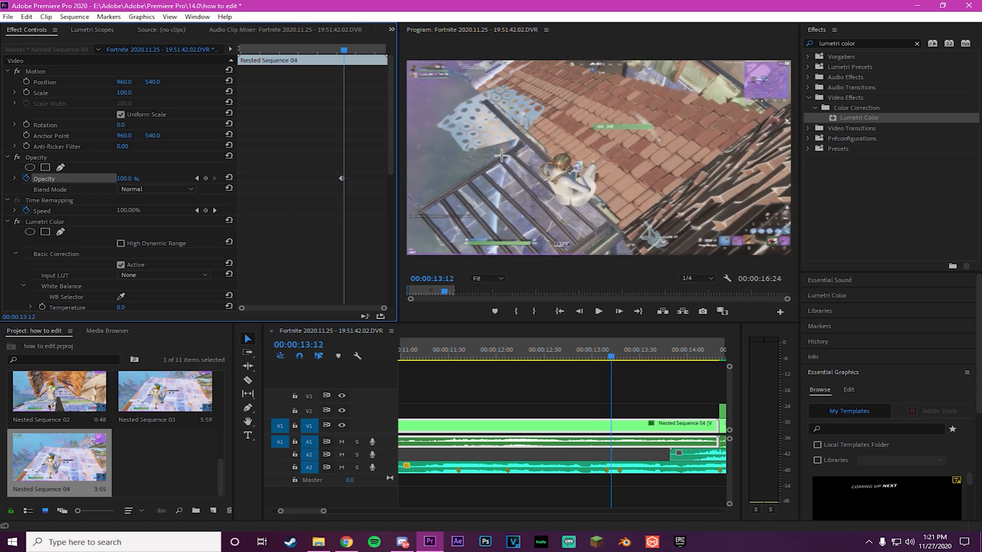
click(128, 178)
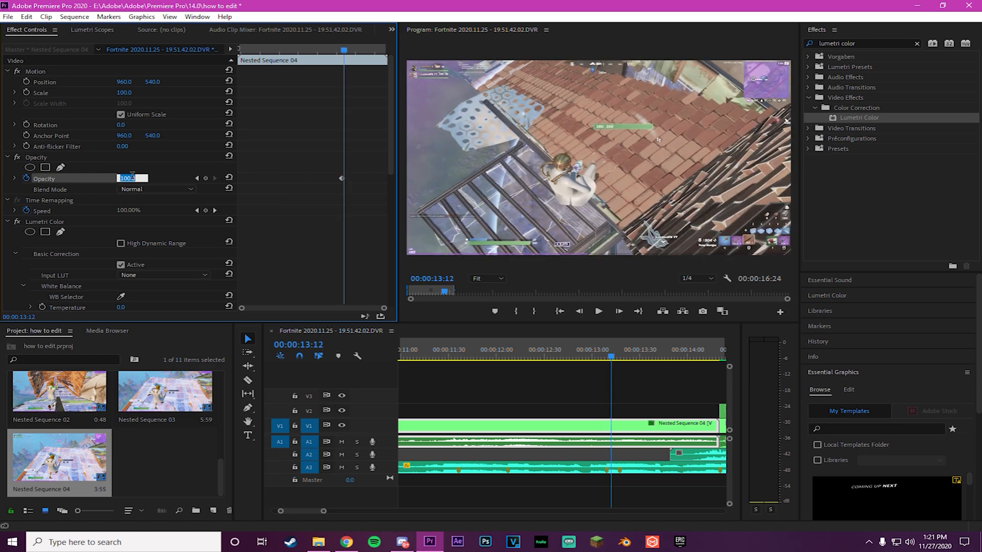
text(25)
key(Return)
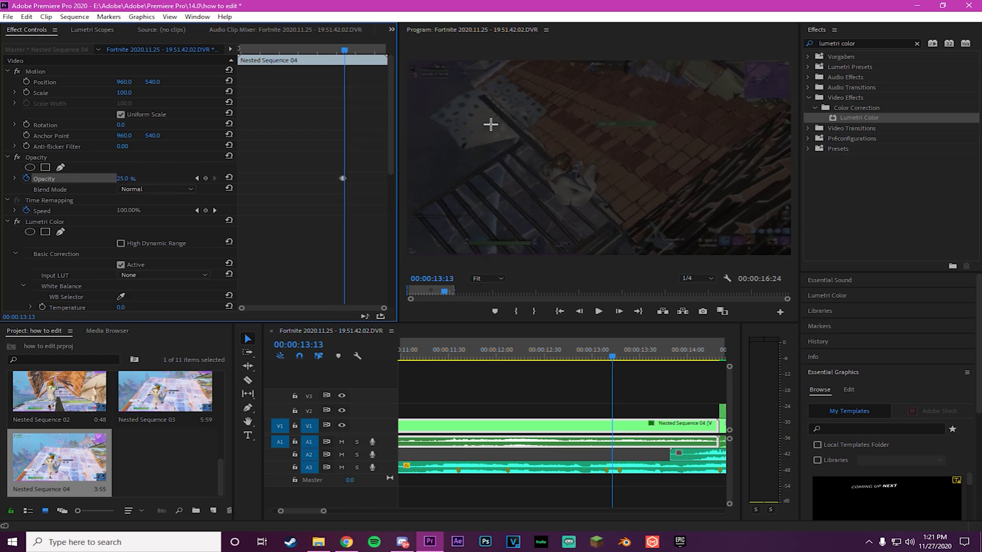
Step: Reset Opacity to 100% with a keyframe at 00:00:13:15
key(Right)
key(Right)
key(Right)
key(Right)
key(Right)
key(Right)
key(Right)
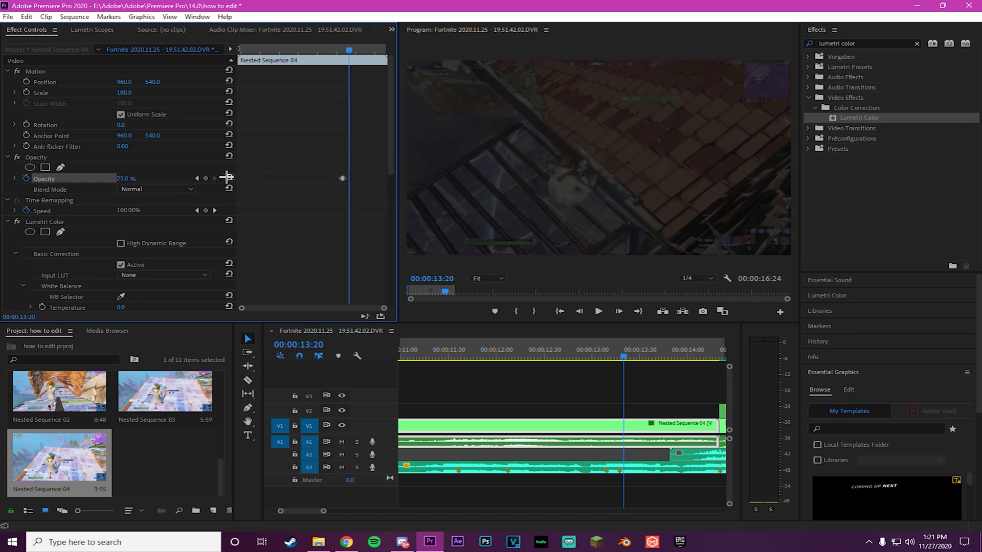
key(Left)
key(Left)
key(Left)
key(Left)
key(Left)
key(Left)
key(Left)
key(Right)
key(Right)
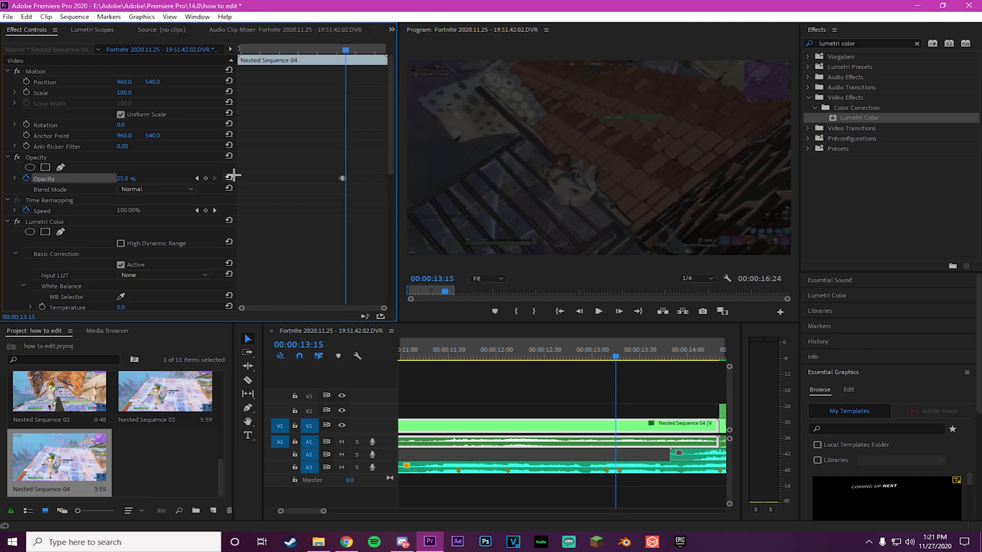
click(230, 176)
Step: Add a holding Opacity keyframe of 100% on the next beat marker at 00:00:13:17
key(Right)
key(Right)
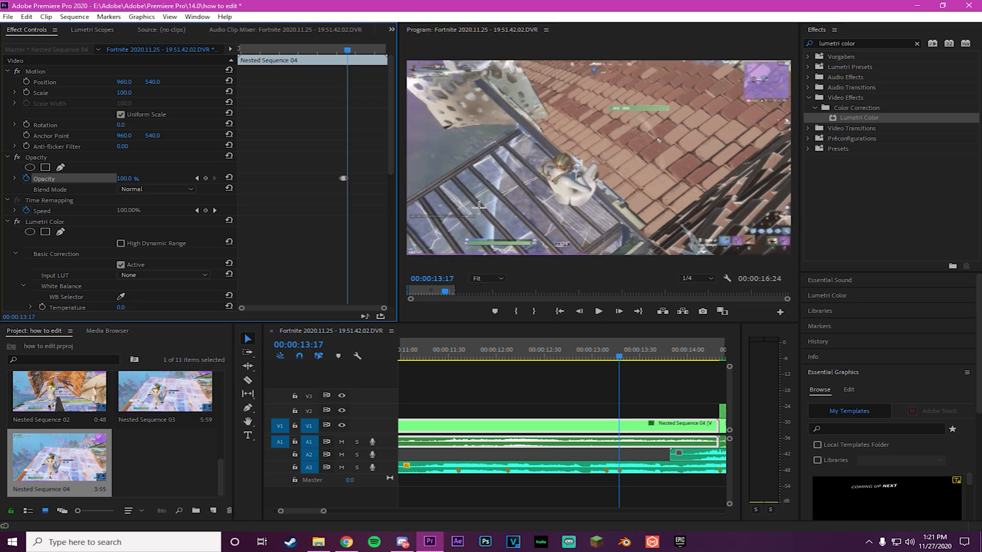
key(Right)
key(Right)
key(Left)
key(Left)
click(204, 179)
Step: Keyframe Opacity at 25% on 00:00:13:20 for the second dark flash
key(Right)
key(Right)
key(Right)
drag(126, 180, 129, 180)
click(129, 179)
text(25)
key(Return)
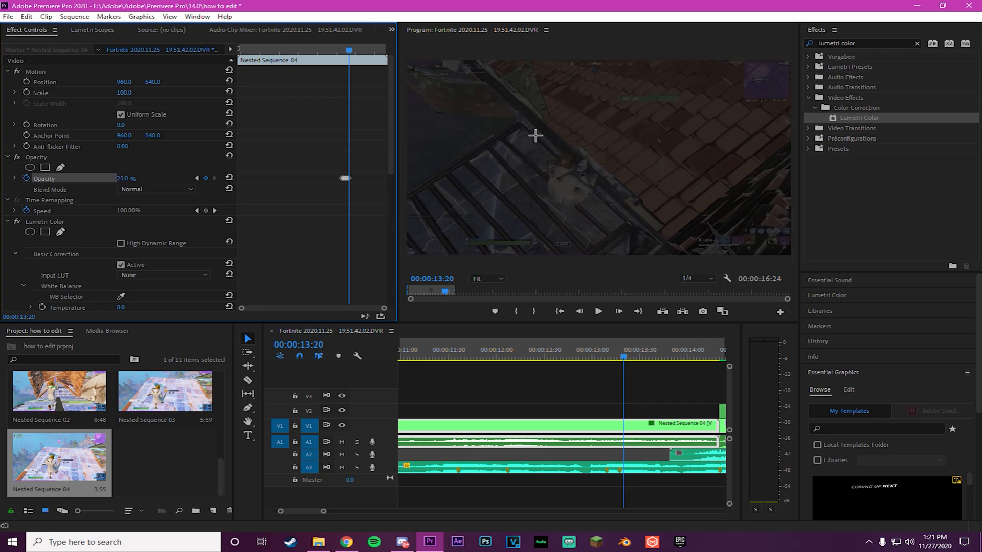
Step: Reset Opacity to 100% with a keyframe at 00:00:13:29
key(Right)
key(Right)
key(Right)
key(Right)
key(Right)
key(Right)
key(Right)
key(Right)
key(Right)
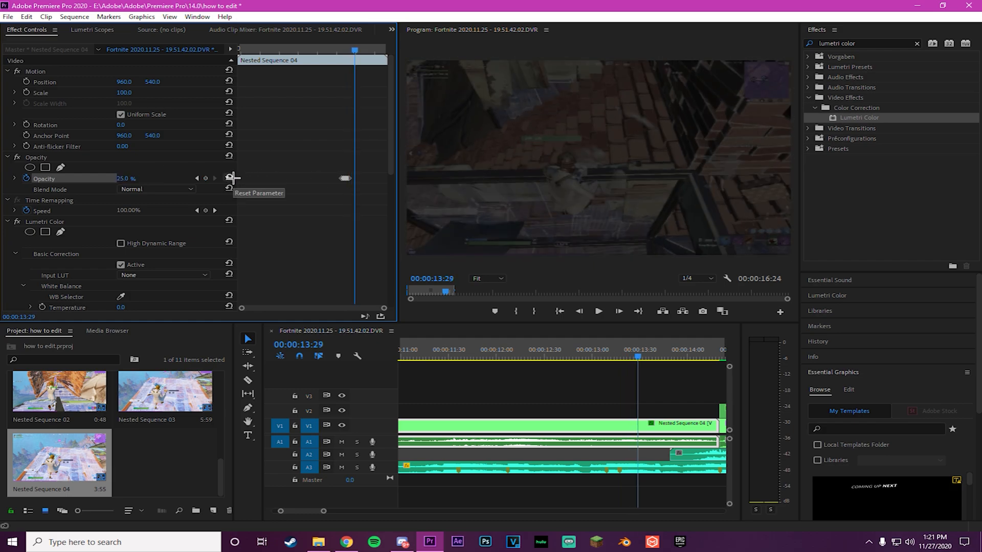
click(228, 178)
Step: Play back the sequence across the final cut, scrub to 00:00:16:03 and check the opening of the timeline
scroll(565, 413, up, 3)
click(504, 354)
key(space)
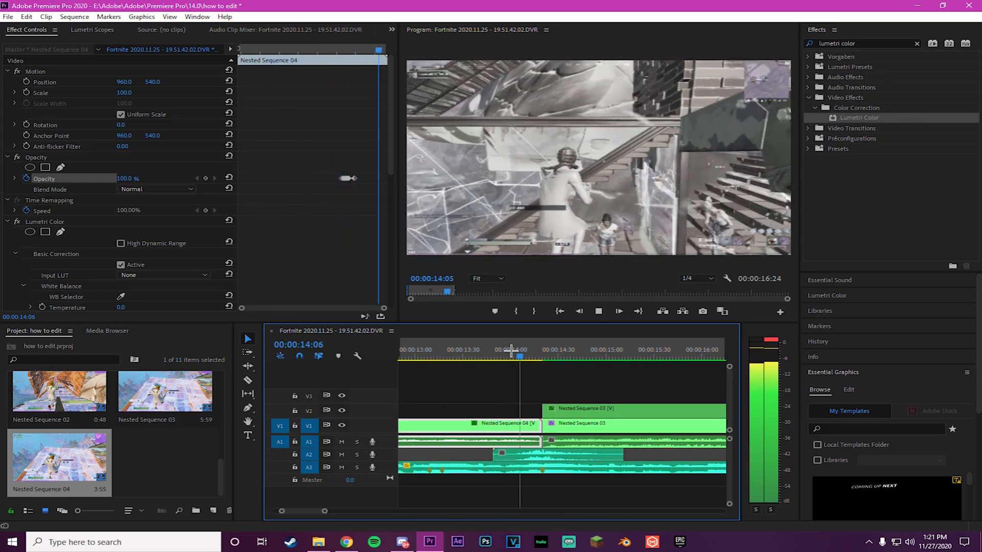
key(space)
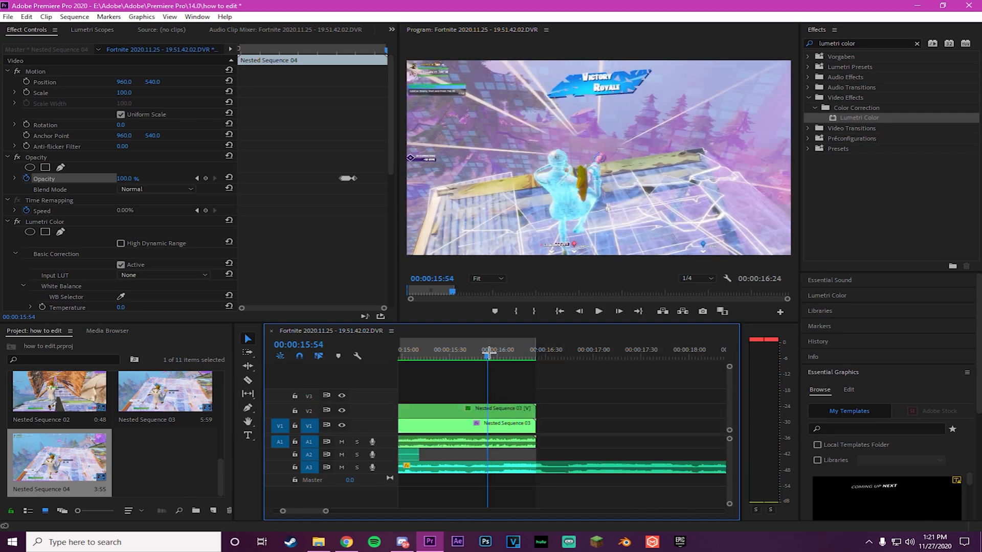
drag(488, 353, 502, 352)
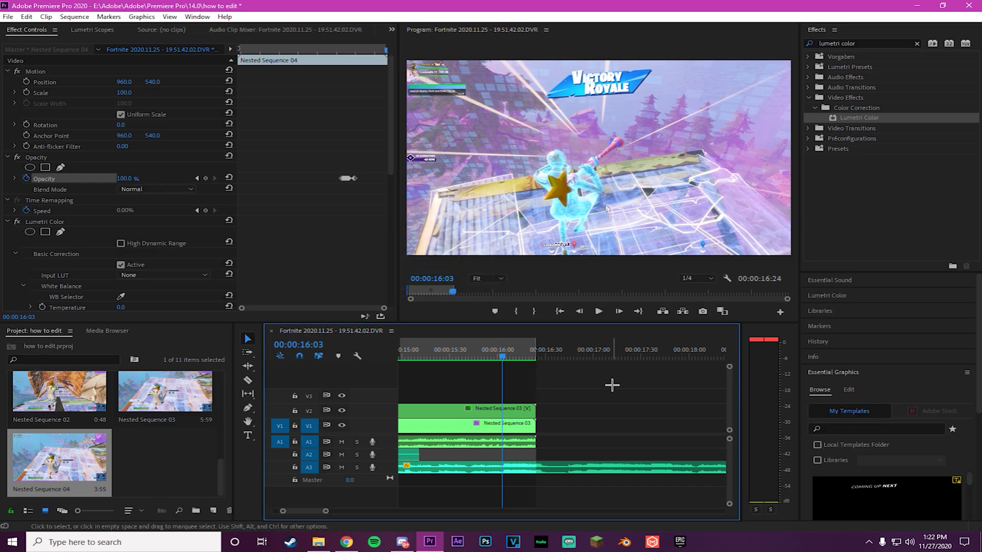
drag(303, 510, 279, 514)
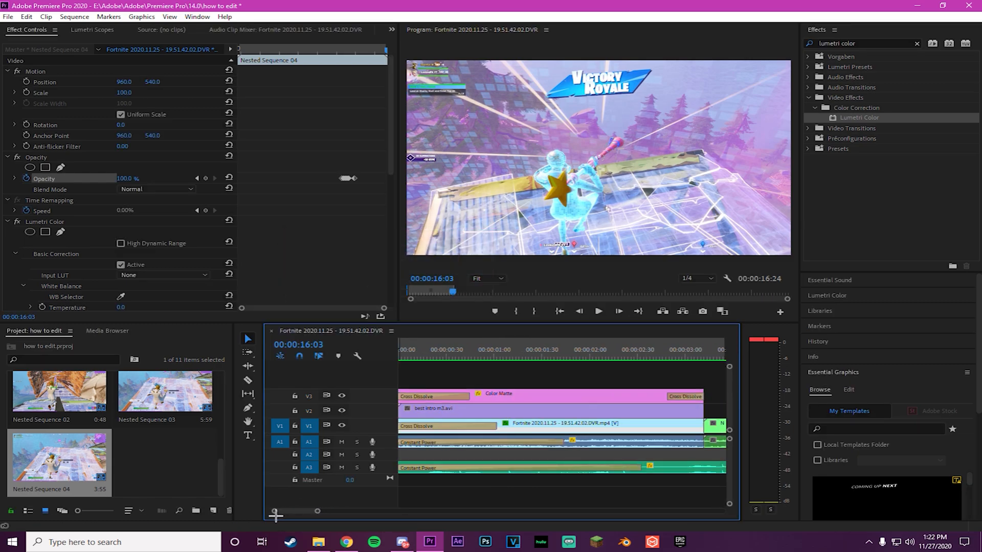